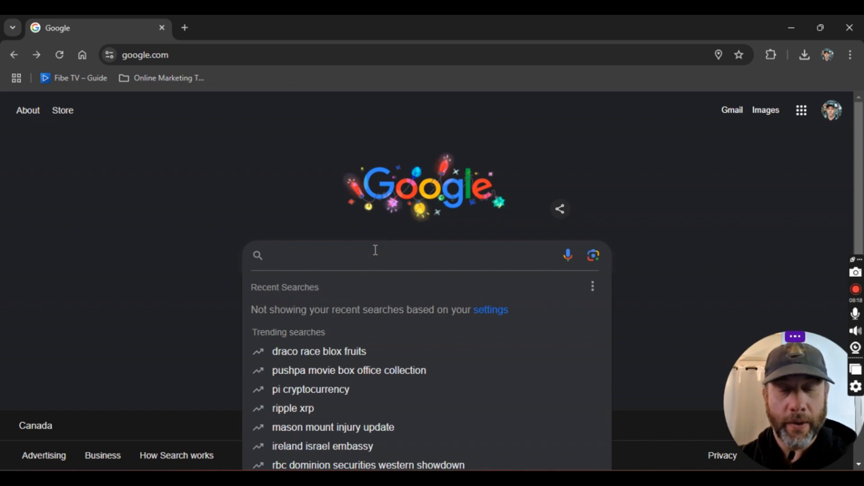
# Step: Search Google for "youtube" and open the YouTube website from the results
pyautogui.write('youtu')
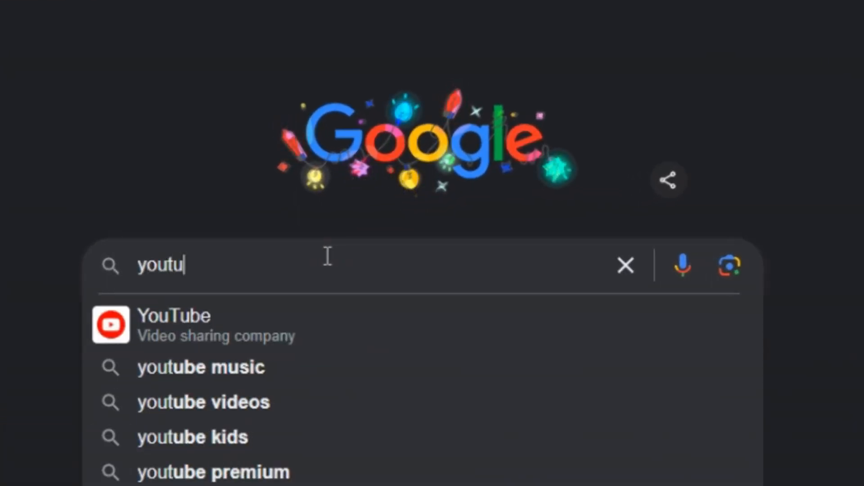
pyautogui.write('be')
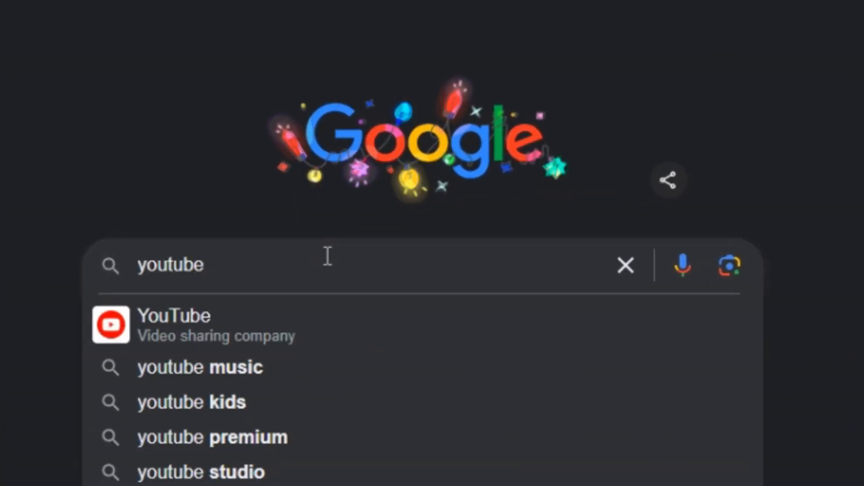
pyautogui.press('Return')
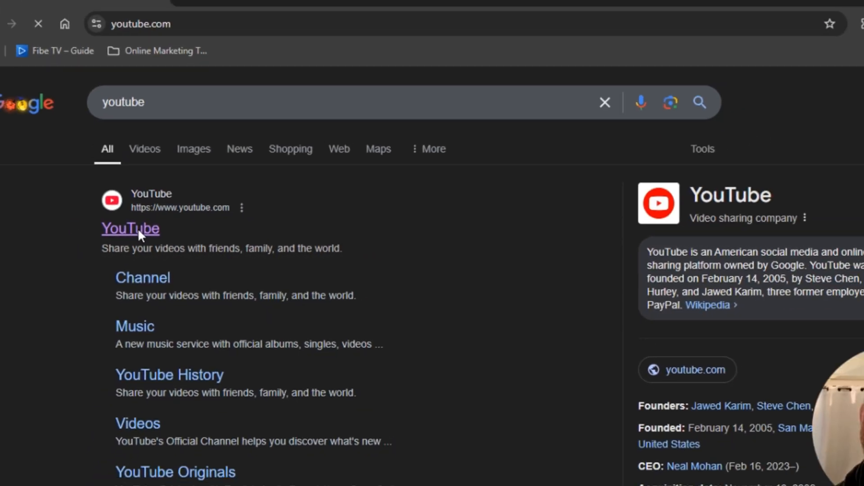
pyautogui.click(118, 225)
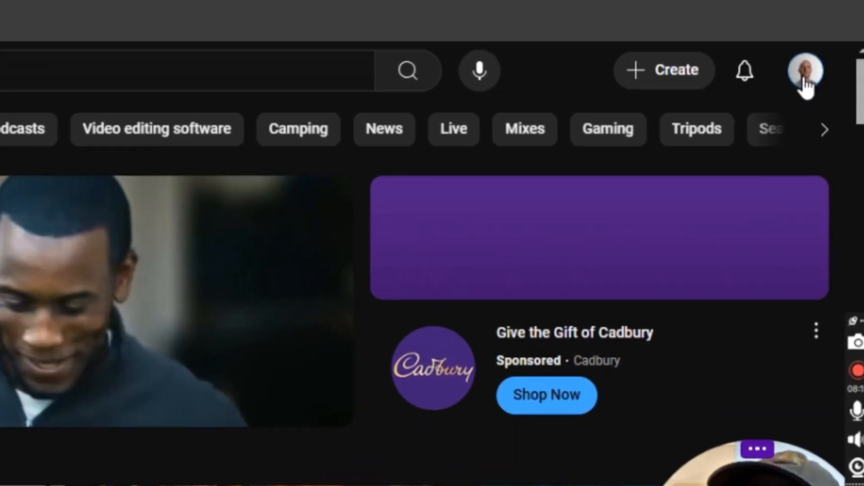
# Step: Open the channel's audio library in YouTube Studio and play a preview of the track Silent Night
pyautogui.click(818, 101)
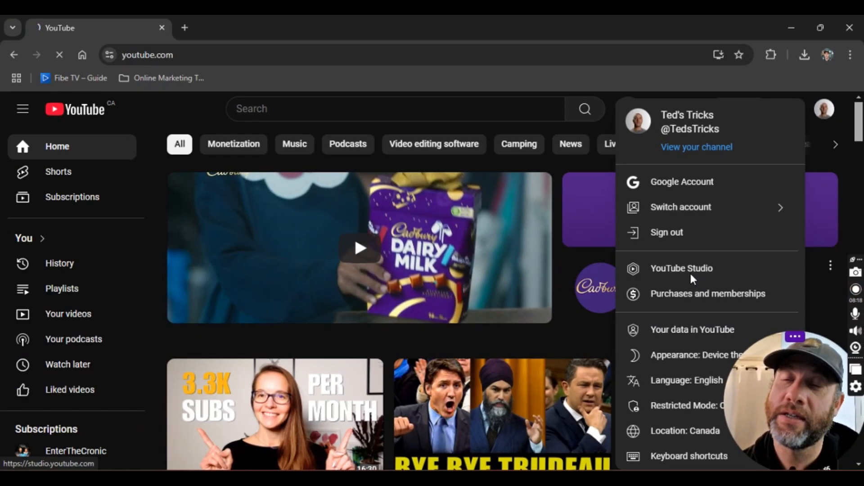
pyautogui.click(480, 417)
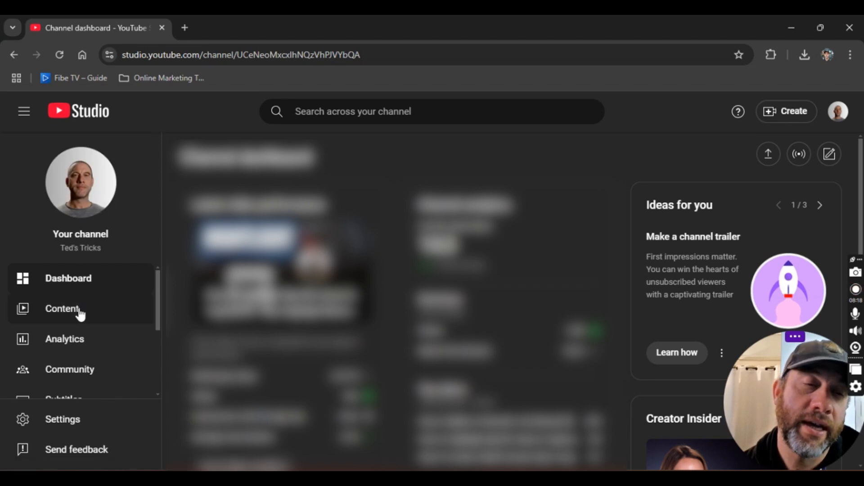
pyautogui.scroll(-3, 71, 318)
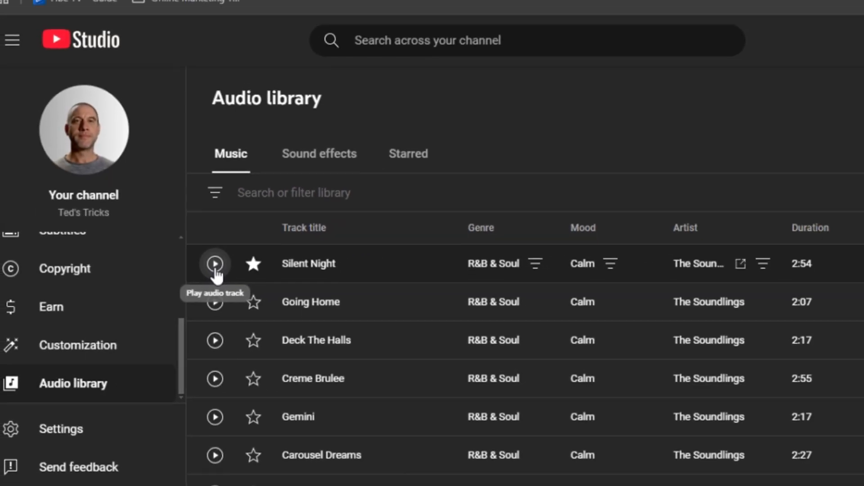
pyautogui.click(215, 266)
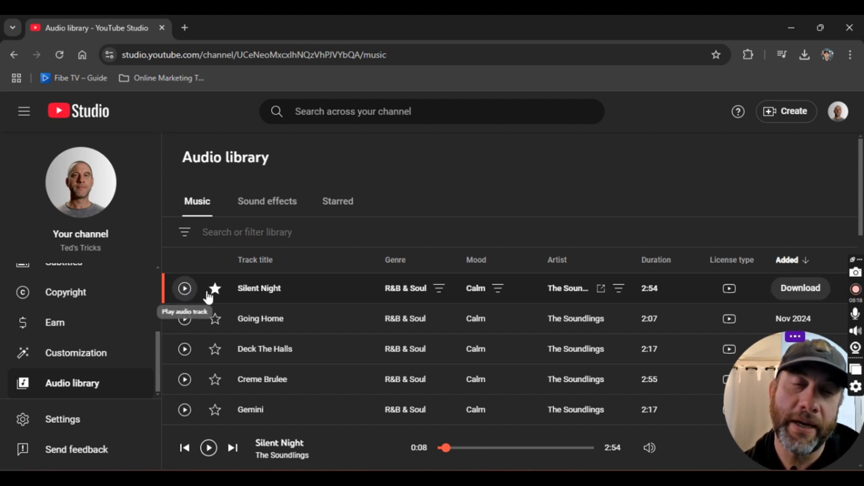
# Step: Remove and re-add the star on Silent Night, and check the starred tracks before returning to the music list
pyautogui.click(216, 288)
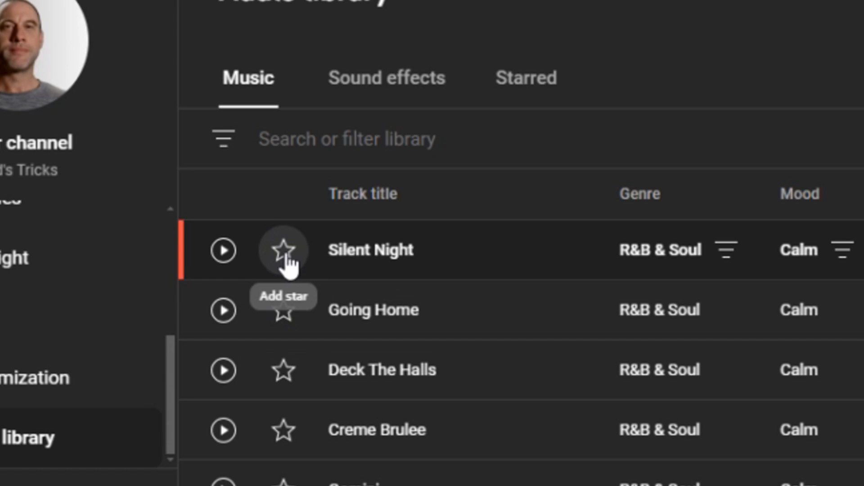
pyautogui.click(285, 252)
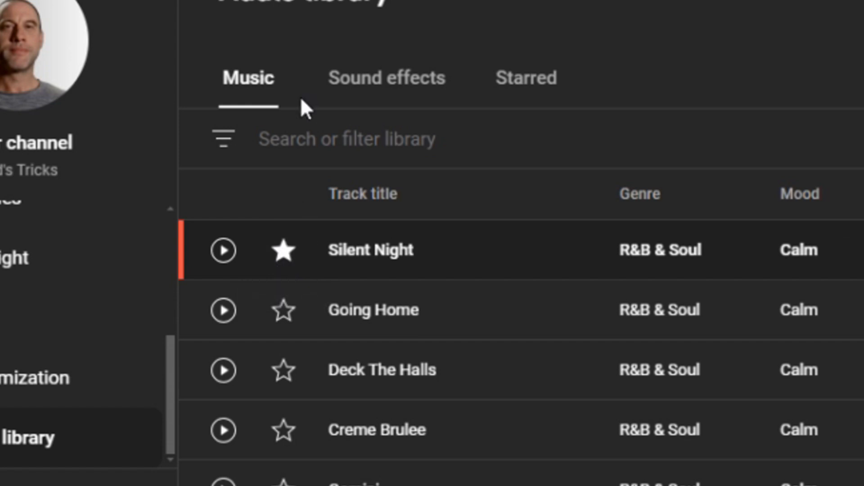
pyautogui.click(537, 93)
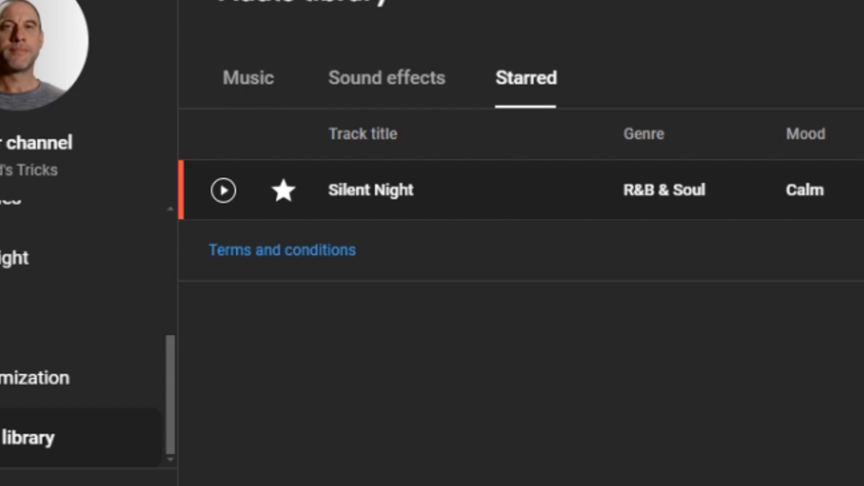
pyautogui.click(273, 83)
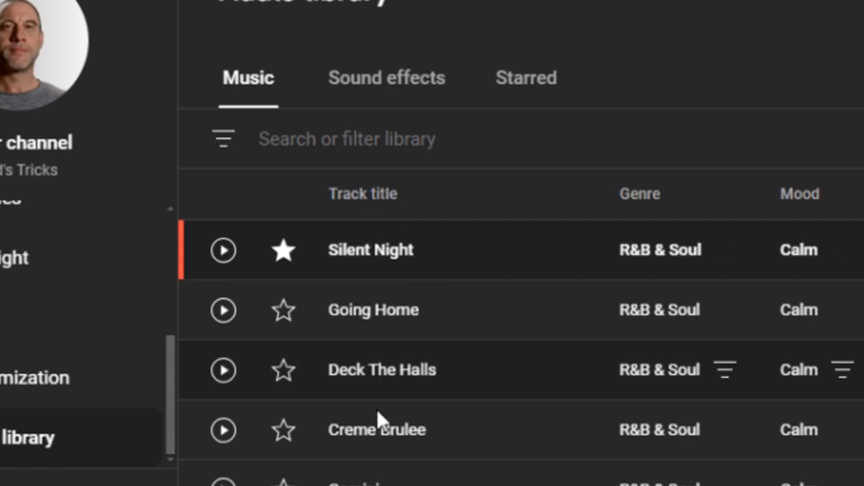
# Step: Filter the music list by the R&B & Soul genre, browse the matching tracks and remove the filter
pyautogui.scroll(-12, 370, 409)
pyautogui.scroll(12, 367, 420)
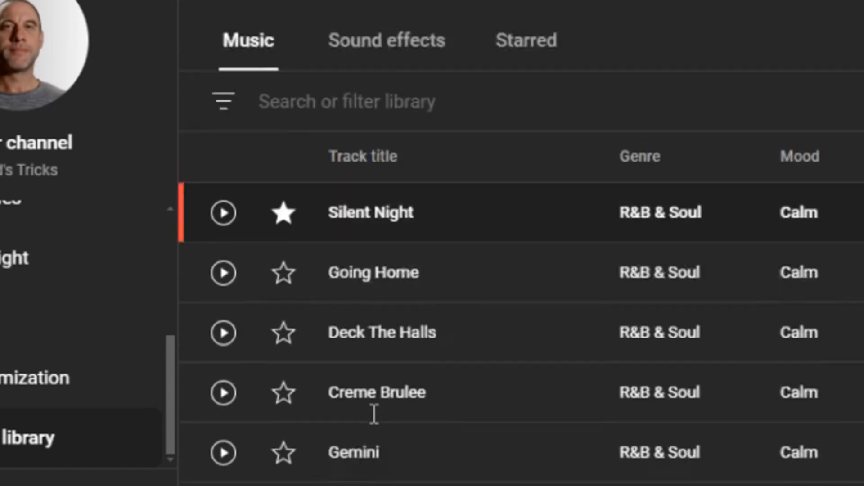
pyautogui.scroll(-8, 659, 195)
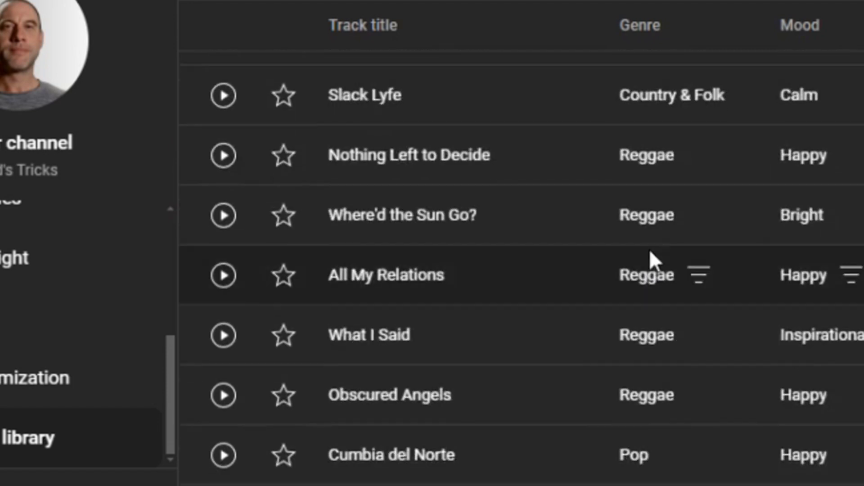
pyautogui.scroll(-5, 649, 249)
pyautogui.scroll(10, 641, 297)
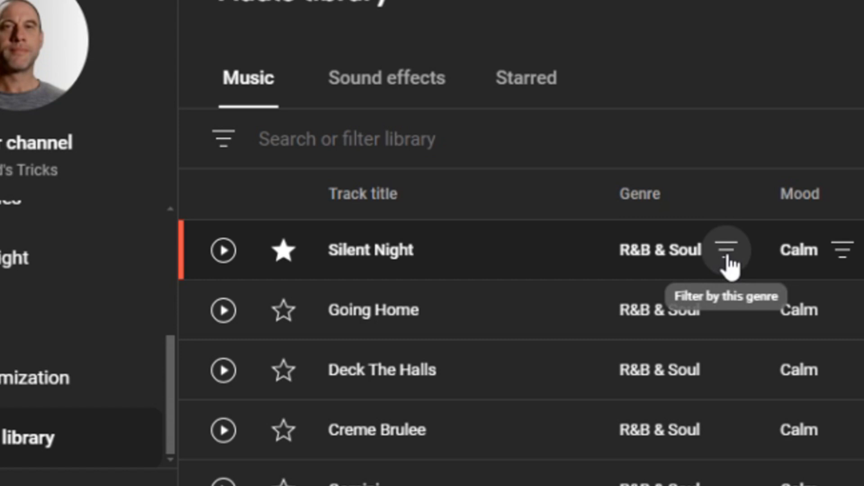
pyautogui.click(726, 250)
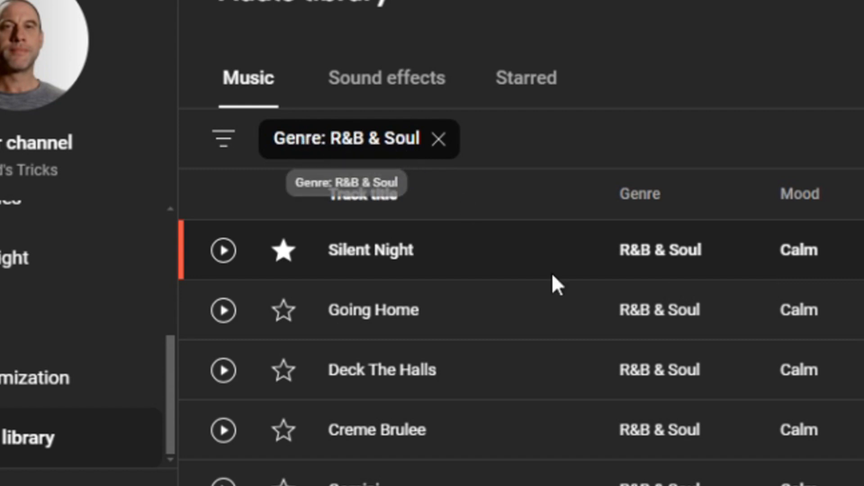
pyautogui.scroll(-15, 797, 347)
pyautogui.scroll(-2, 736, 349)
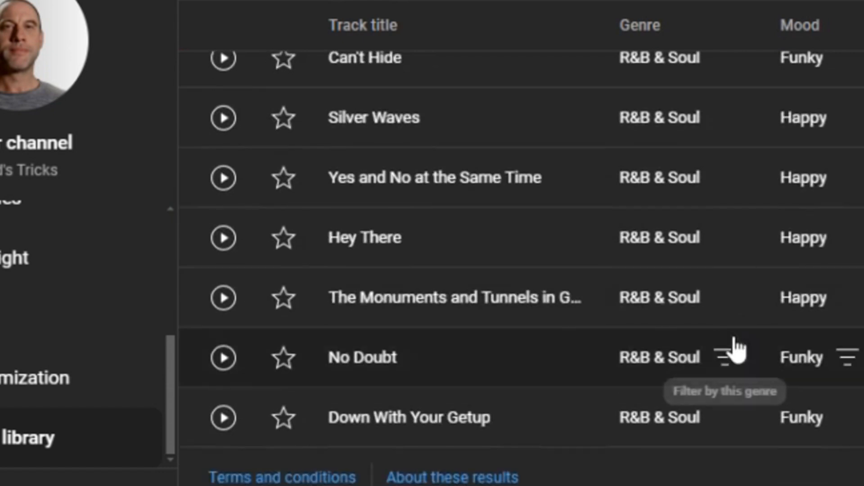
pyautogui.scroll(17, 742, 333)
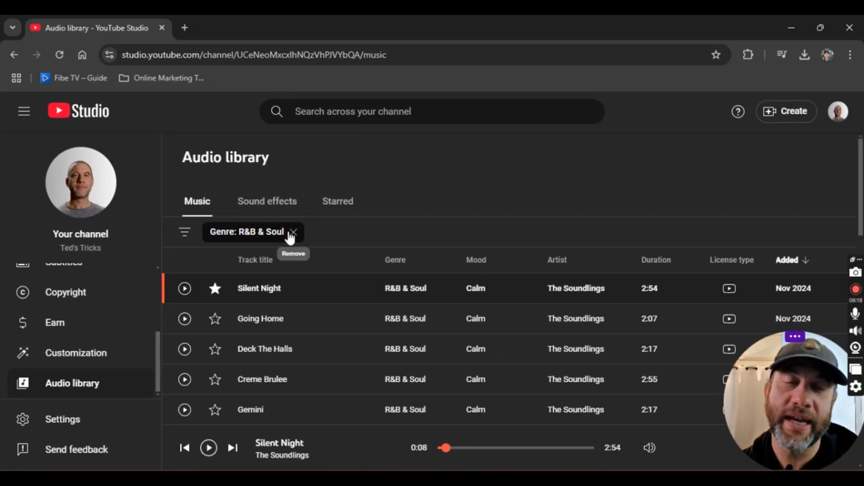
pyautogui.click(294, 232)
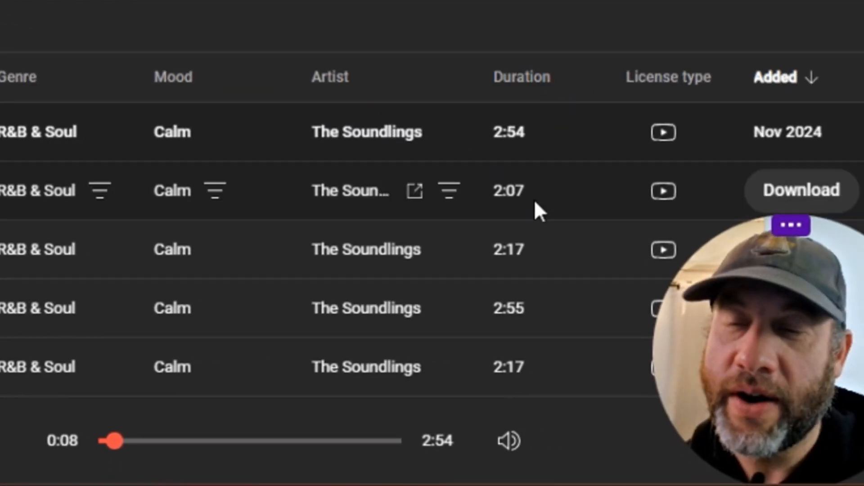
# Step: Examine the duration, license type and date added of the tracks in the unfiltered music list
pyautogui.scroll(-15, 484, 176)
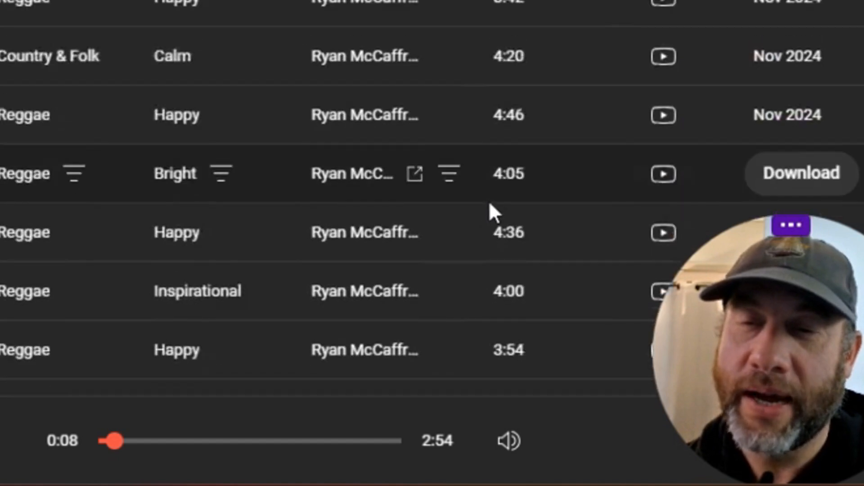
pyautogui.scroll(15, 494, 243)
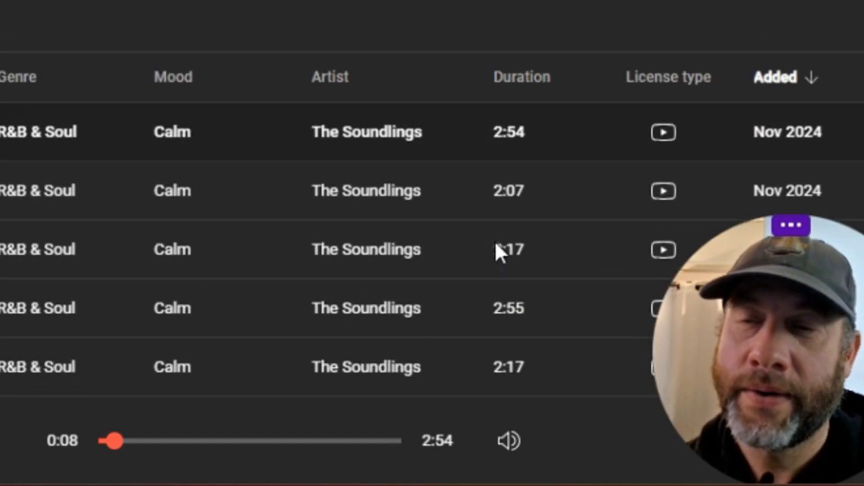
pyautogui.scroll(-10, 675, 85)
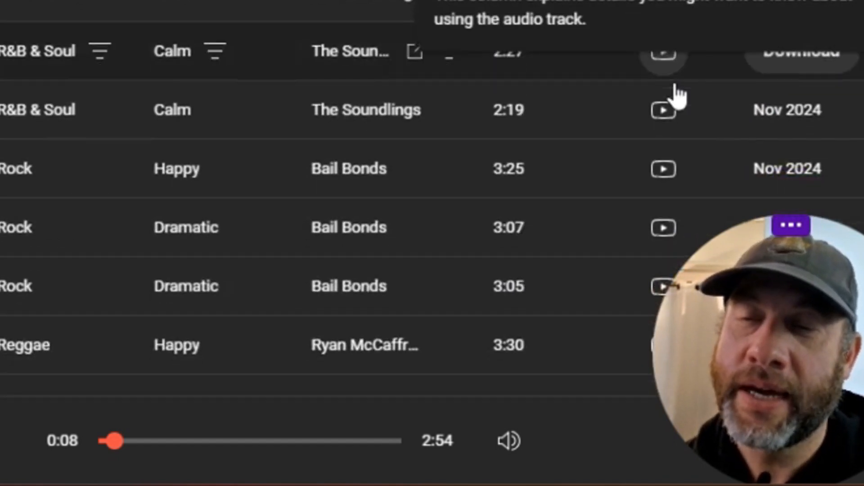
pyautogui.scroll(-5, 675, 95)
pyautogui.scroll(15, 676, 117)
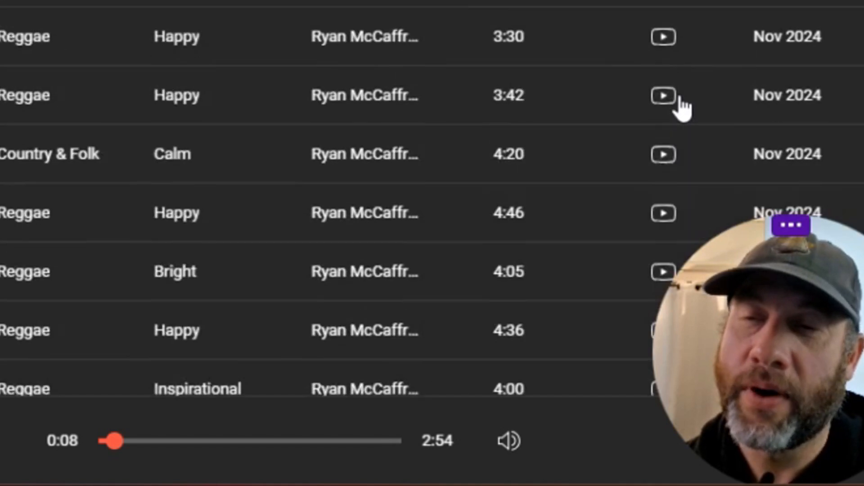
pyautogui.moveTo(806, 132)
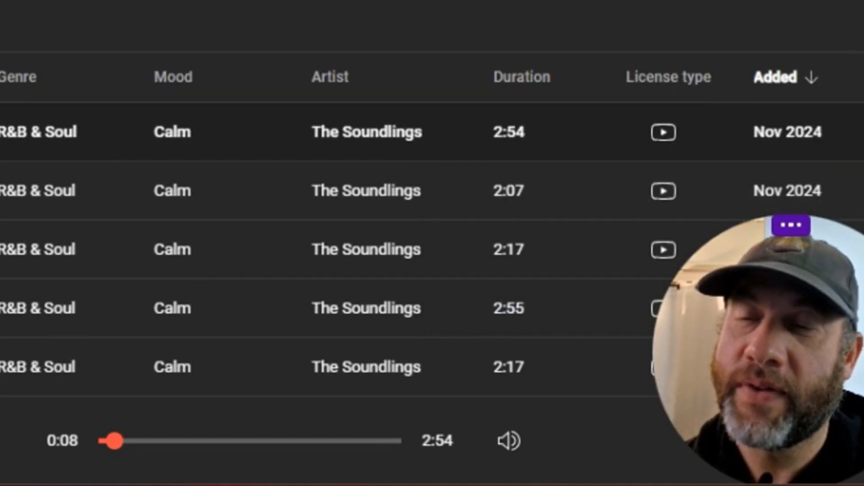
pyautogui.moveTo(857, 115)
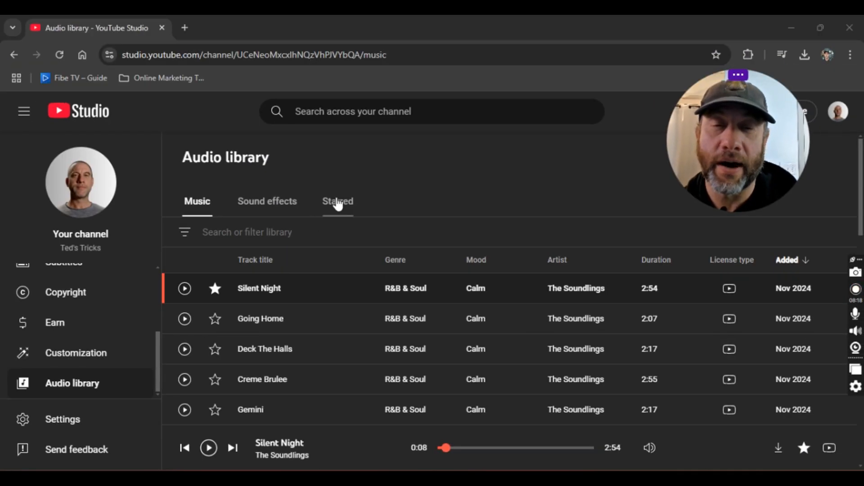
# Step: Download the Silent Night track and save it as "Silent Night - The Soundlings (1)" in the Music YT folder
pyautogui.moveTo(738, 295)
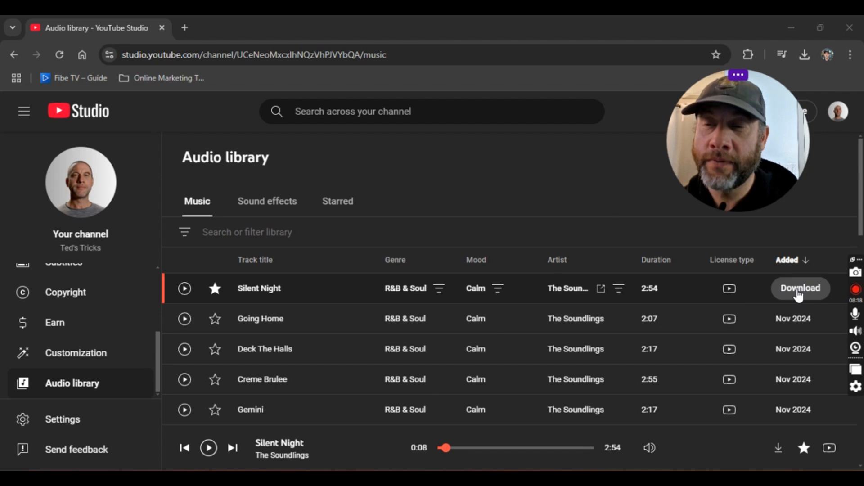
pyautogui.click(799, 295)
pyautogui.click(798, 290)
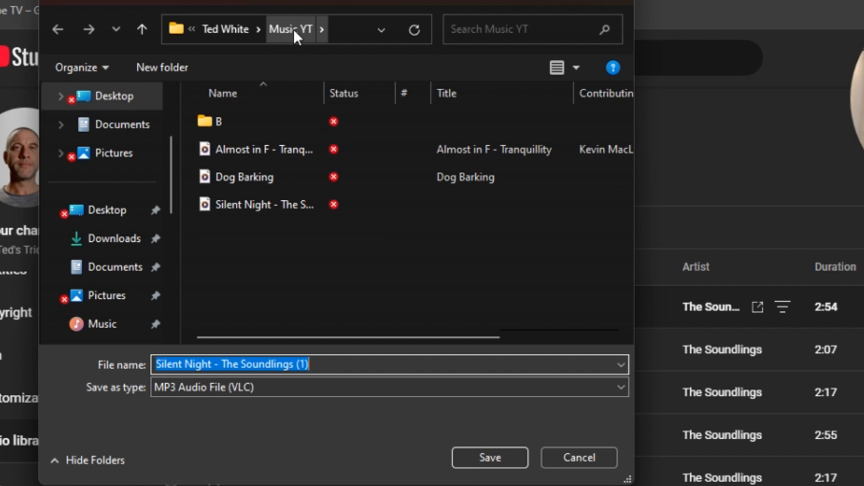
pyautogui.click(485, 458)
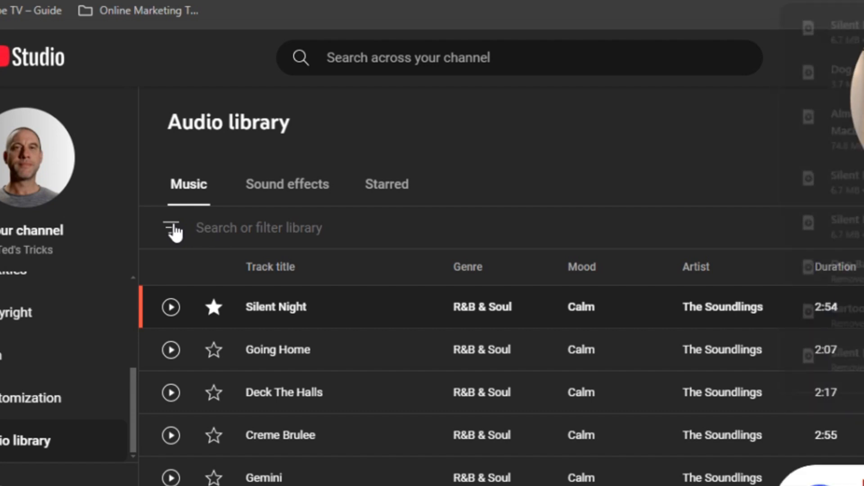
pyautogui.click(173, 230)
pyautogui.click(248, 280)
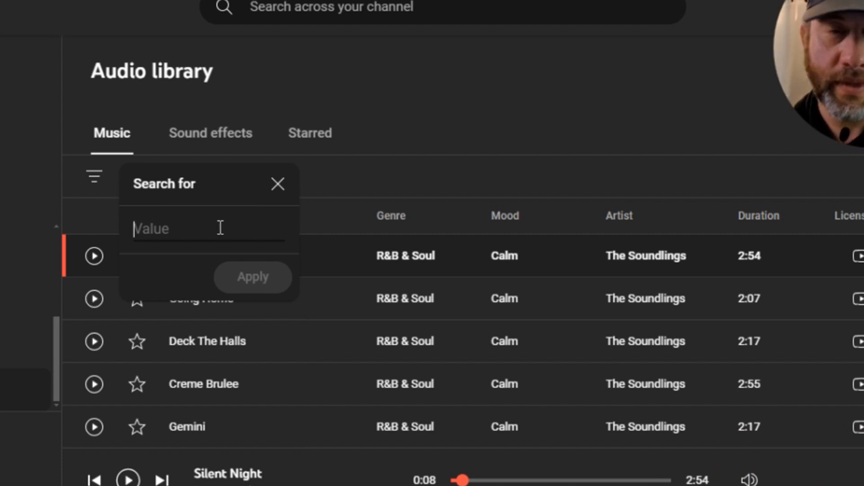
pyautogui.write('feewfew')
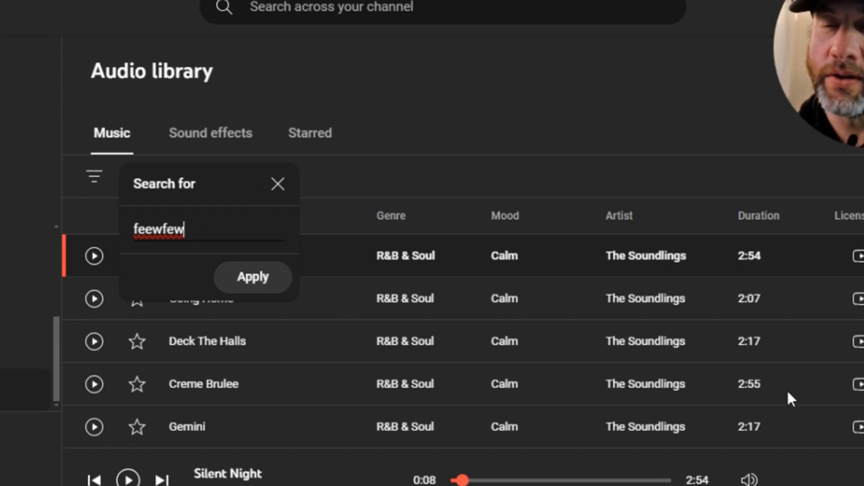
pyautogui.press('BackSpace')
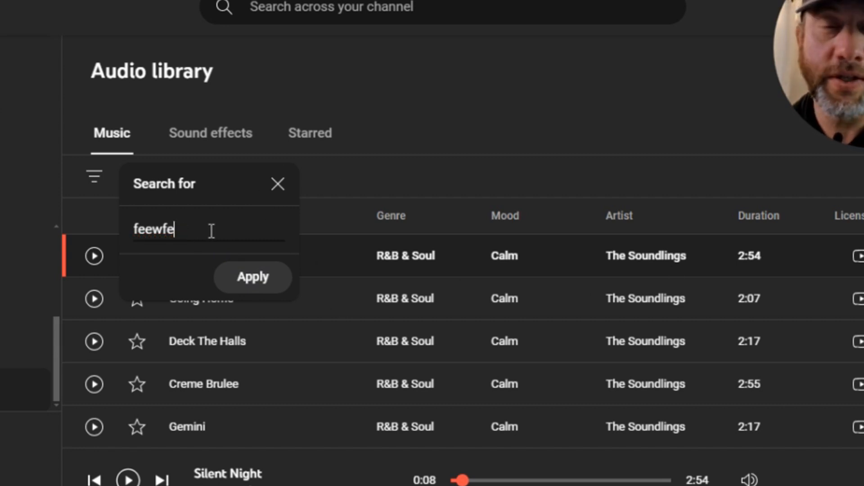
pyautogui.press('BackSpace')
pyautogui.press('BackSpace')
pyautogui.press('BackSpace')
pyautogui.press('BackSpace')
pyautogui.press('BackSpace')
pyautogui.click(277, 184)
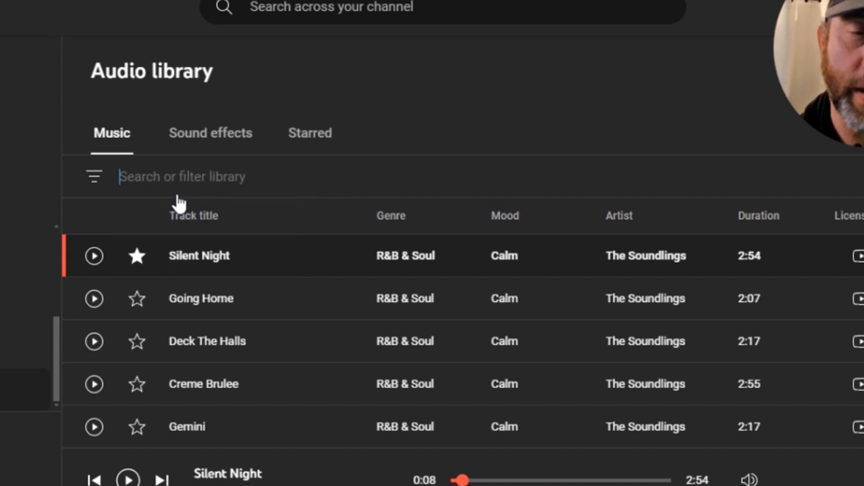
# Step: Filter the music list to tracks whose title contains "music"
pyautogui.click(94, 178)
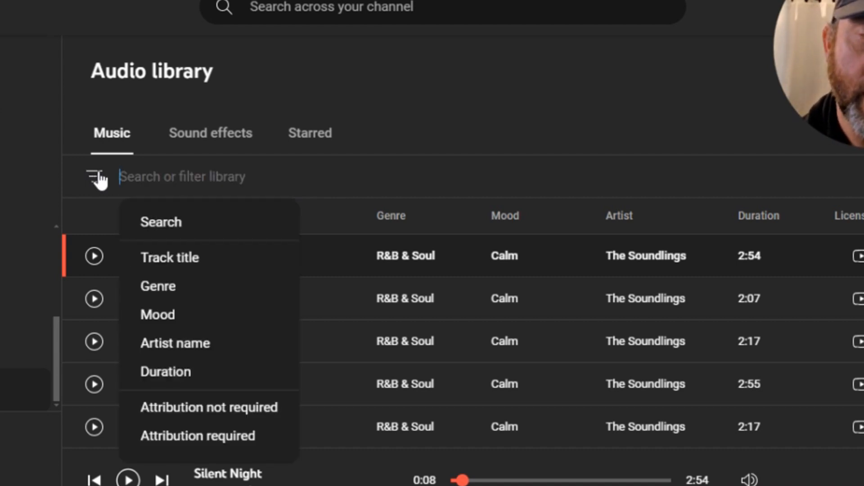
pyautogui.click(185, 270)
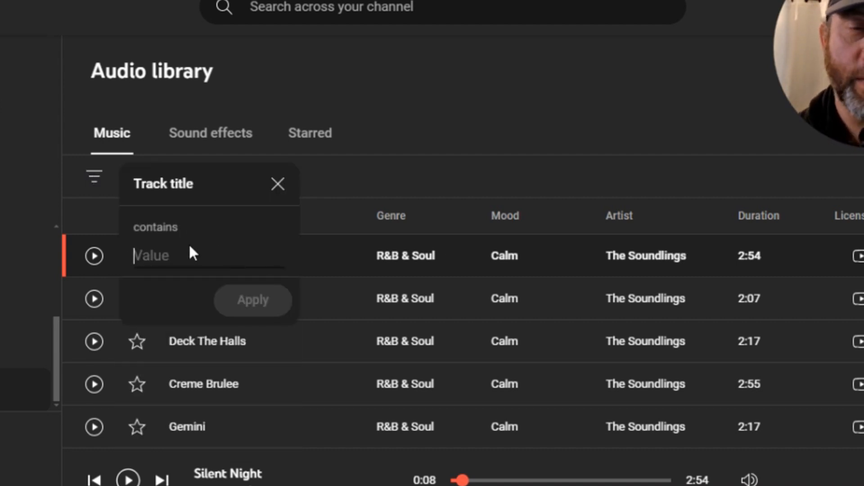
pyautogui.write('much')
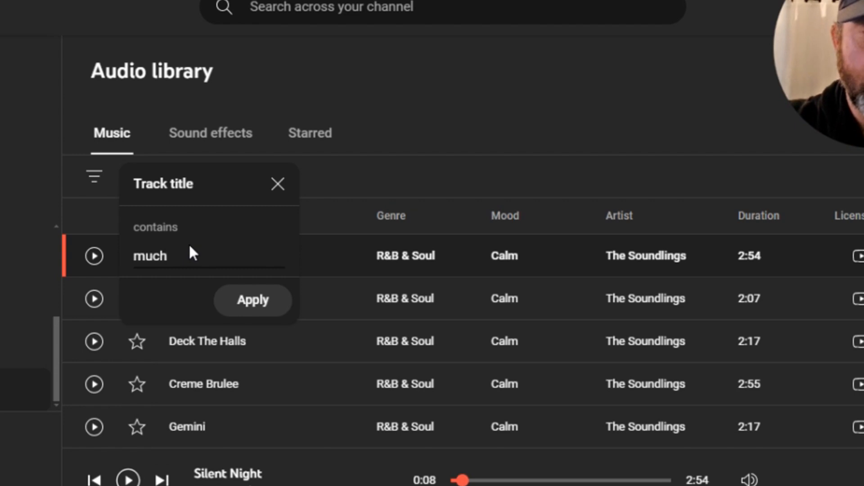
pyautogui.press('BackSpace')
pyautogui.press('BackSpace')
pyautogui.write('s')
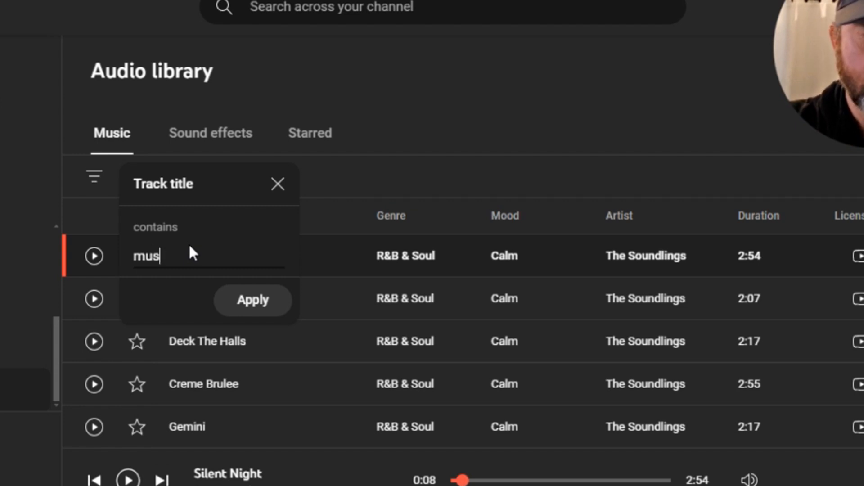
pyautogui.write('i')
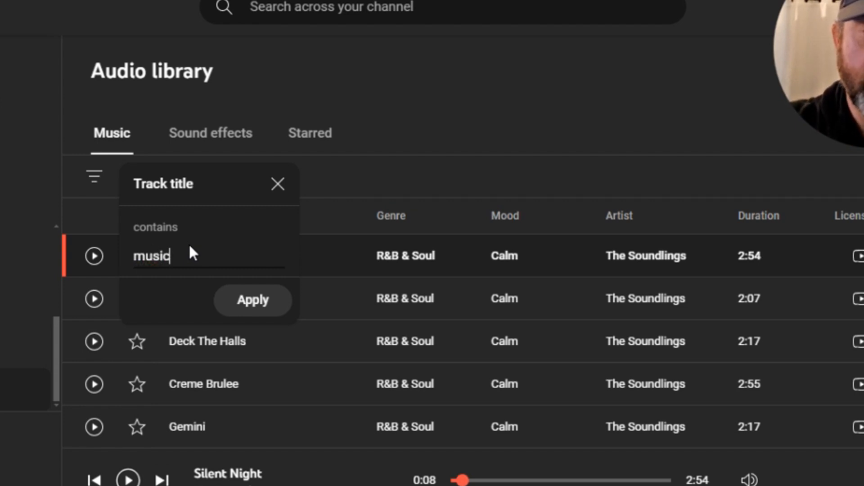
pyautogui.write('c')
pyautogui.click(260, 310)
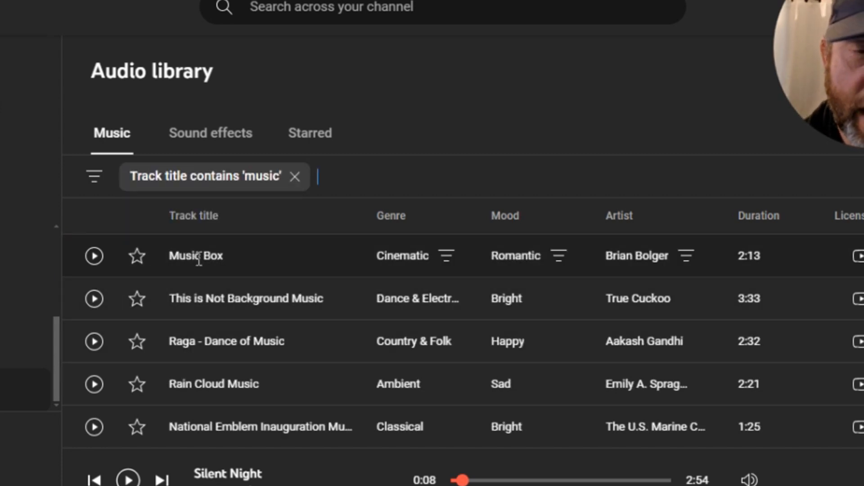
# Step: Browse the tracks matching the title filter and remove the filter
pyautogui.scroll(-8, 314, 425)
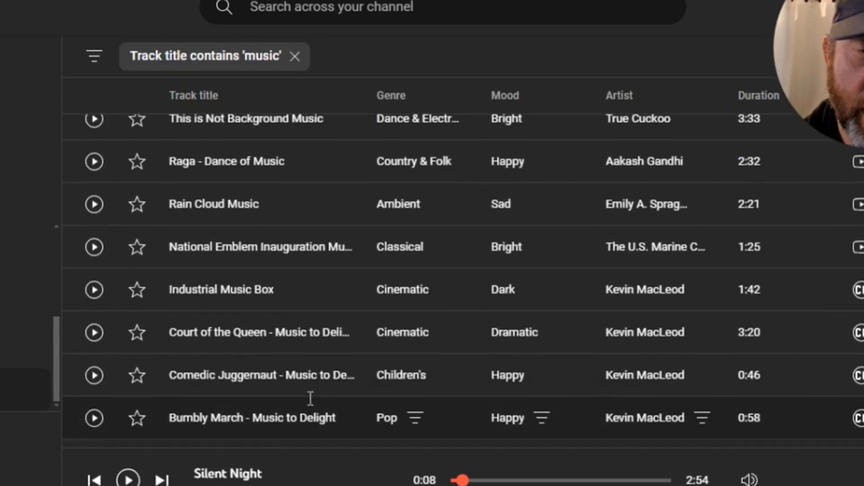
pyautogui.scroll(10, 308, 396)
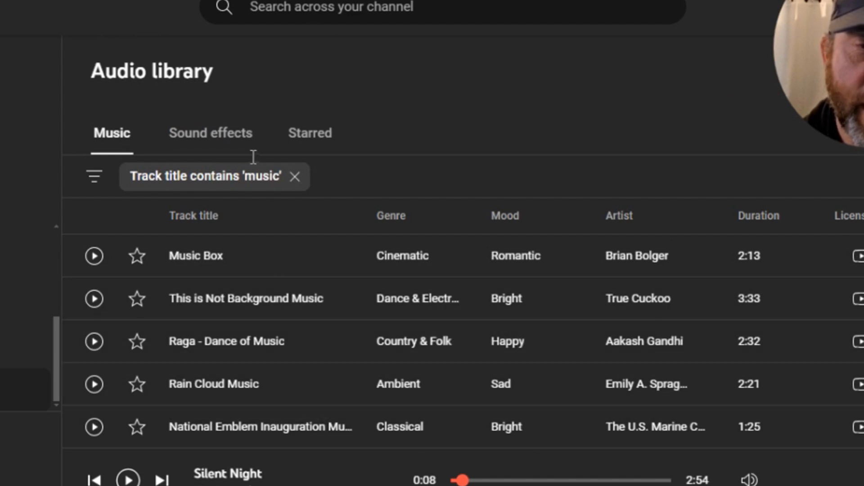
pyautogui.click(295, 179)
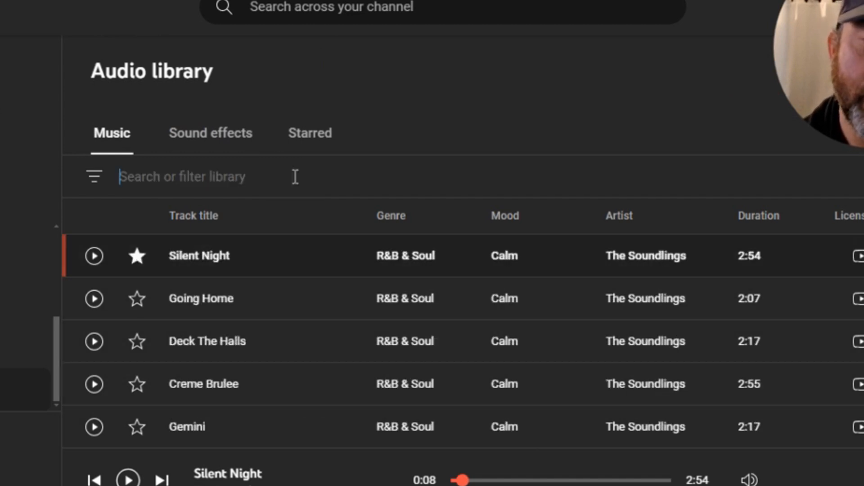
# Step: Filter the music list by the Ambient genre, browse the matching tracks and remove the filter
pyautogui.click(295, 178)
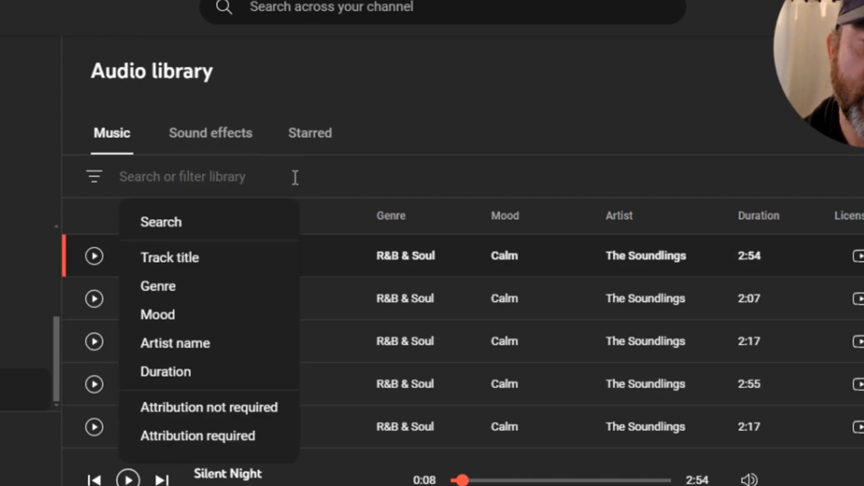
pyautogui.click(191, 301)
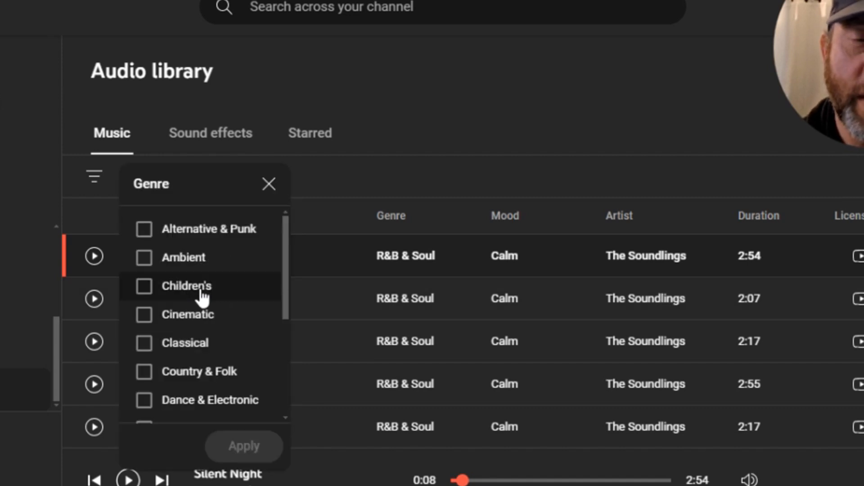
pyautogui.click(144, 257)
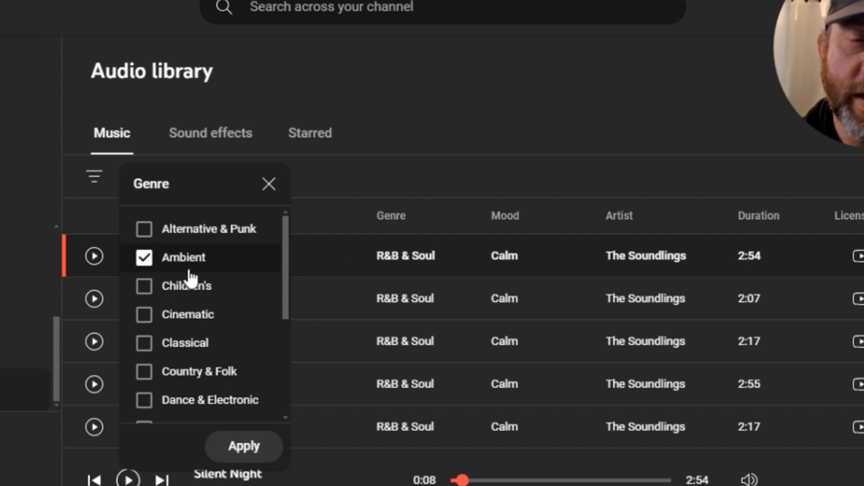
pyautogui.click(245, 448)
pyautogui.scroll(-1, 408, 306)
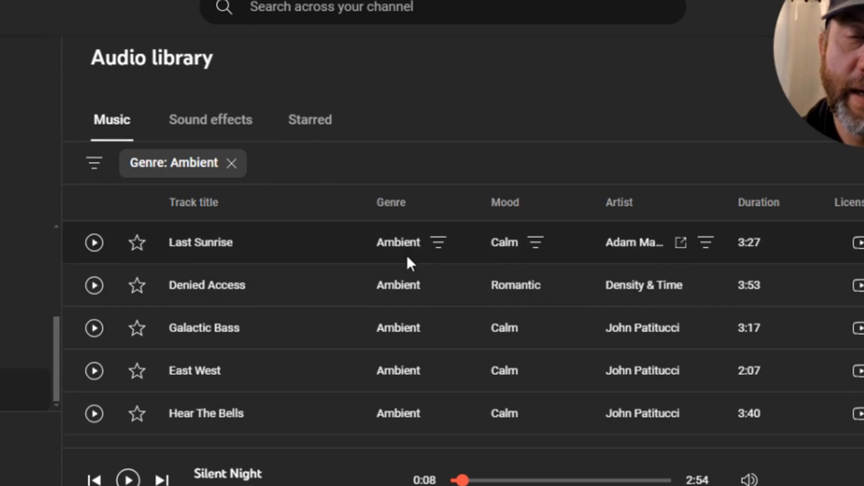
pyautogui.scroll(-20, 396, 270)
pyautogui.scroll(20, 382, 283)
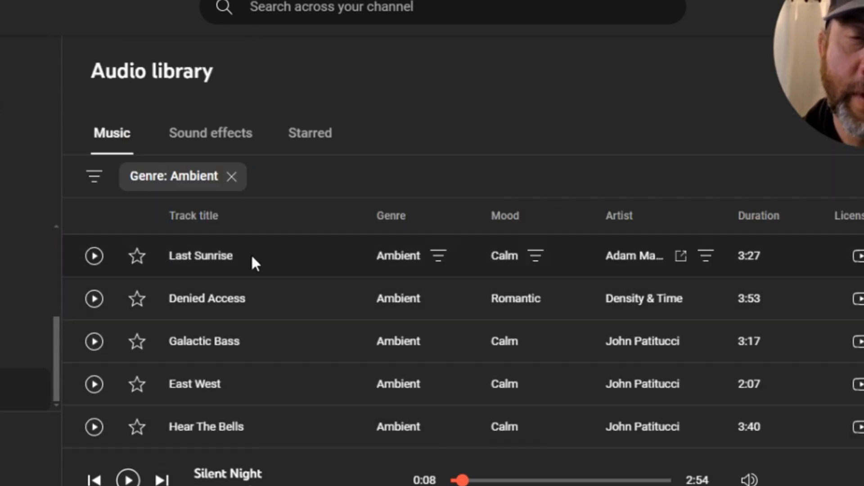
pyautogui.click(231, 176)
pyautogui.click(95, 176)
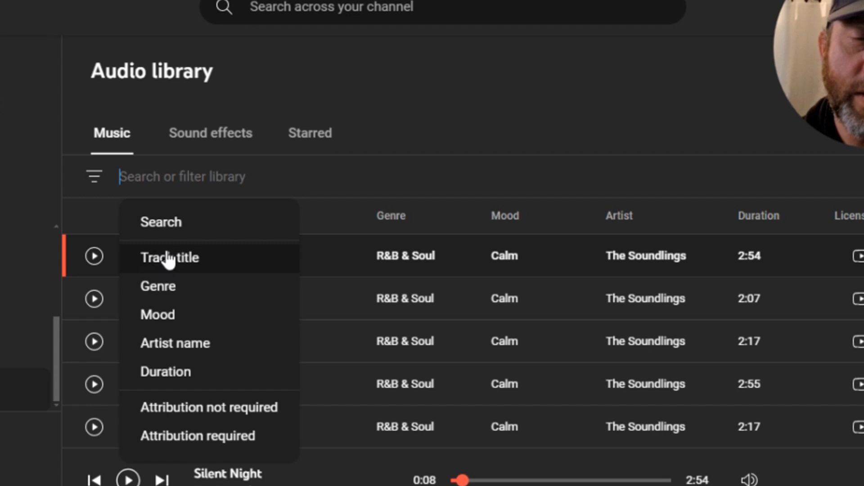
pyautogui.click(174, 298)
pyautogui.click(145, 288)
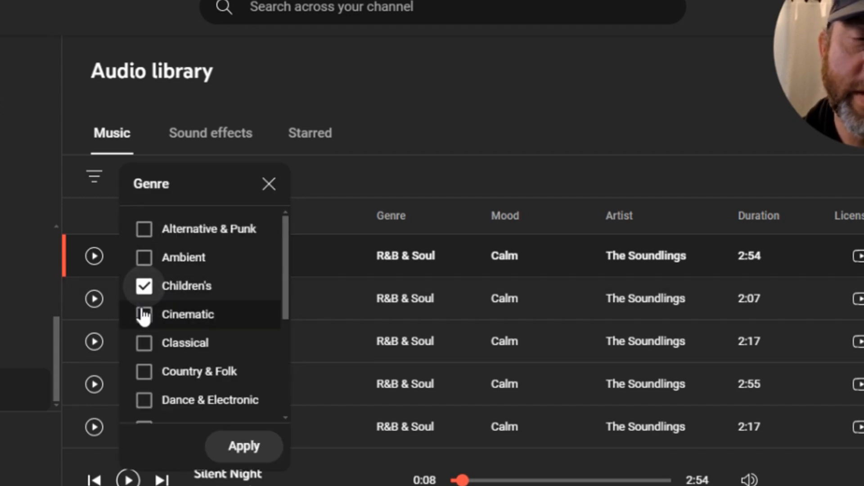
pyautogui.click(144, 315)
pyautogui.click(144, 344)
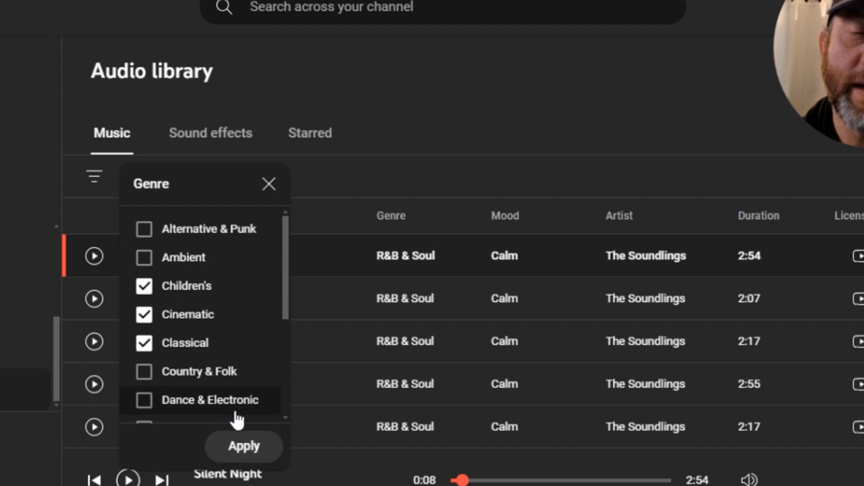
pyautogui.click(269, 185)
# Step: Filter the music list by the Angry mood, browse the matching tracks and remove the filter
pyautogui.click(95, 180)
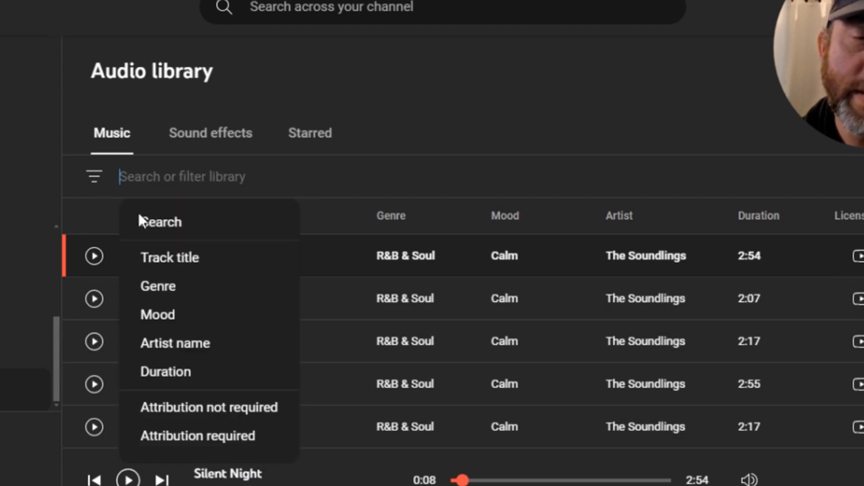
pyautogui.click(199, 323)
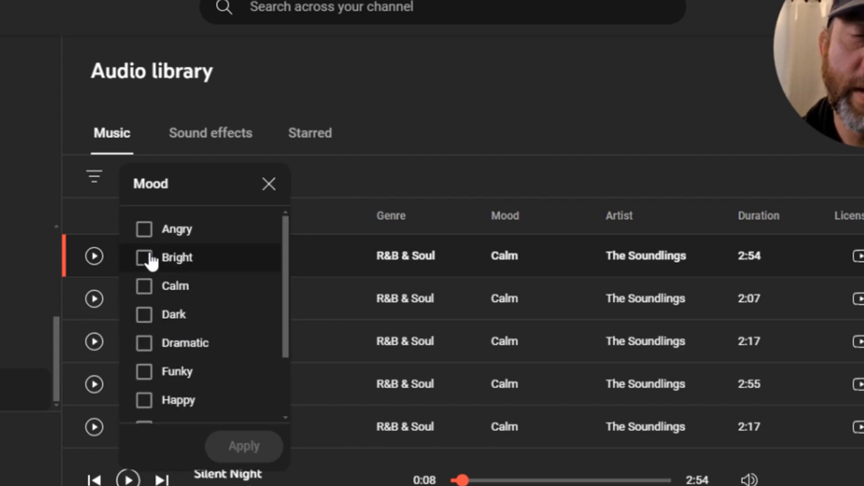
pyautogui.click(145, 230)
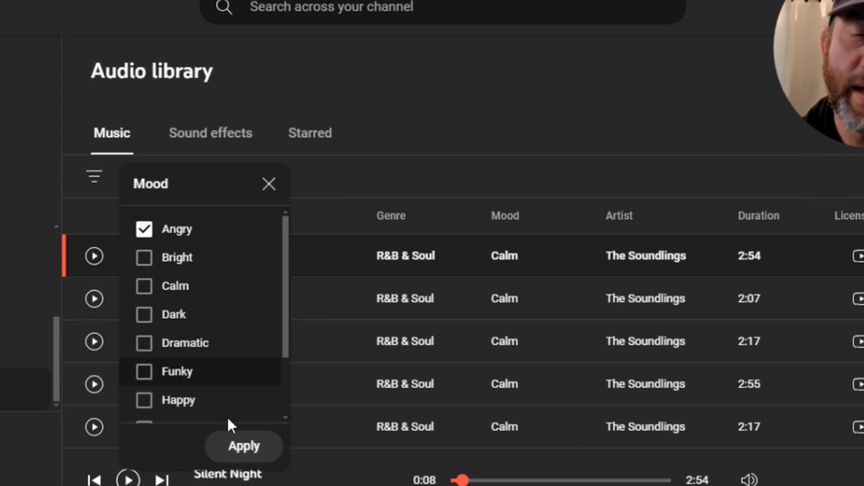
pyautogui.click(239, 453)
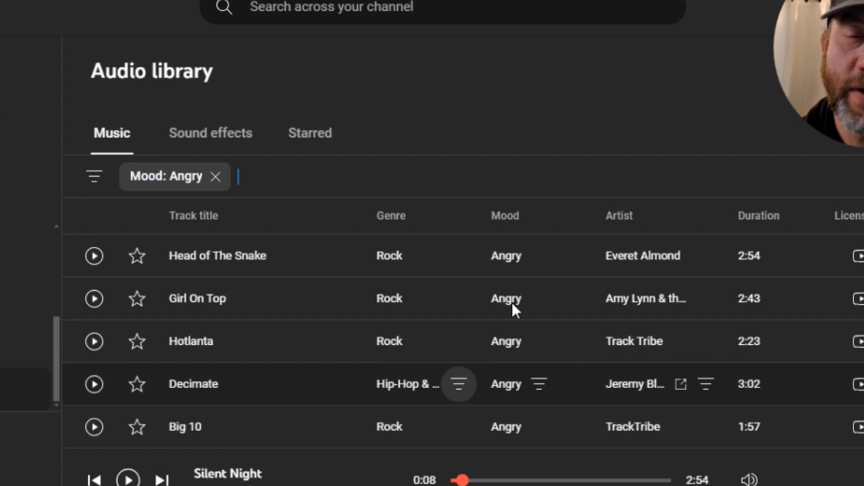
pyautogui.scroll(-15, 511, 301)
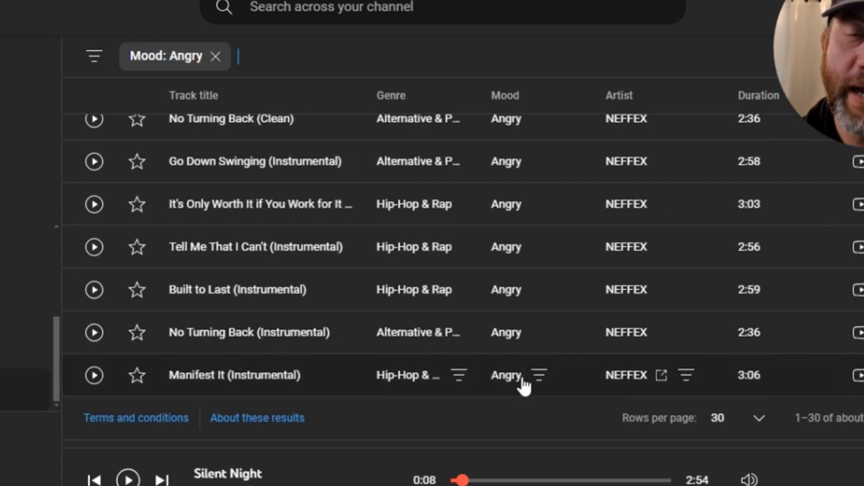
pyautogui.scroll(15, 524, 381)
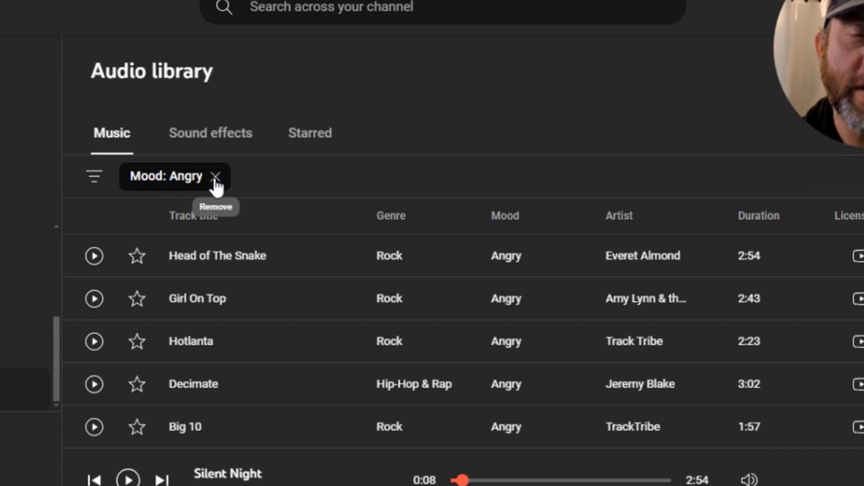
pyautogui.click(216, 176)
pyautogui.click(92, 179)
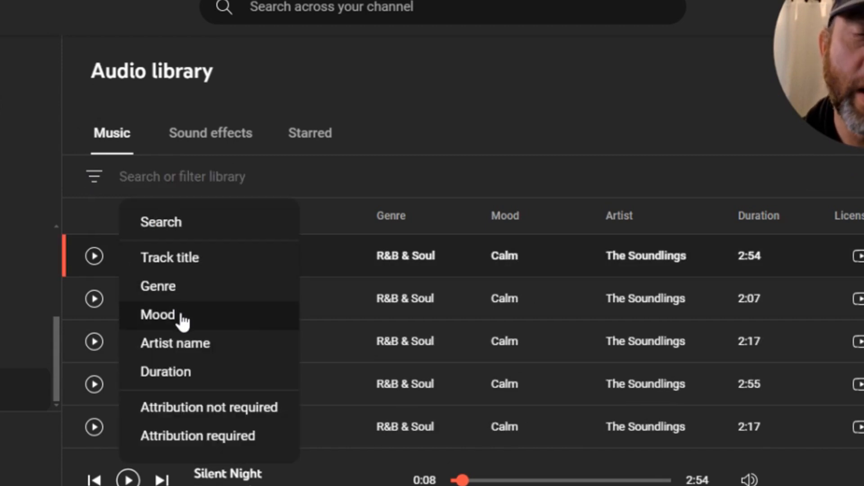
pyautogui.click(182, 320)
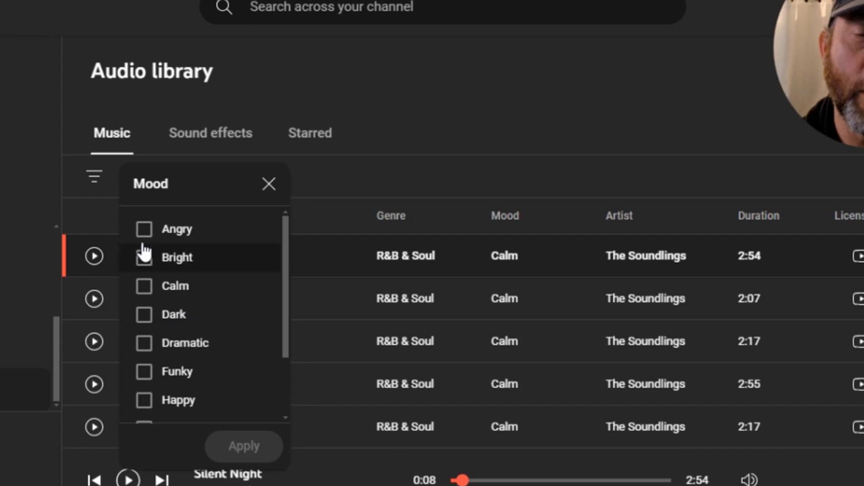
pyautogui.click(269, 184)
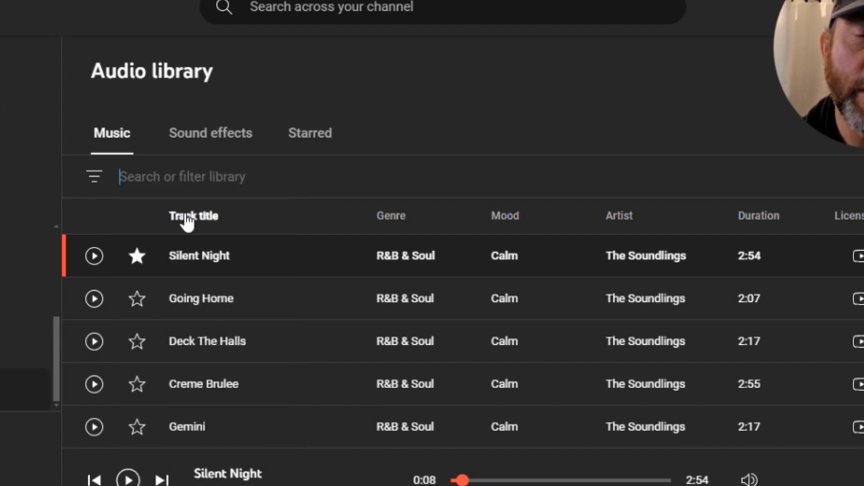
pyautogui.click(116, 176)
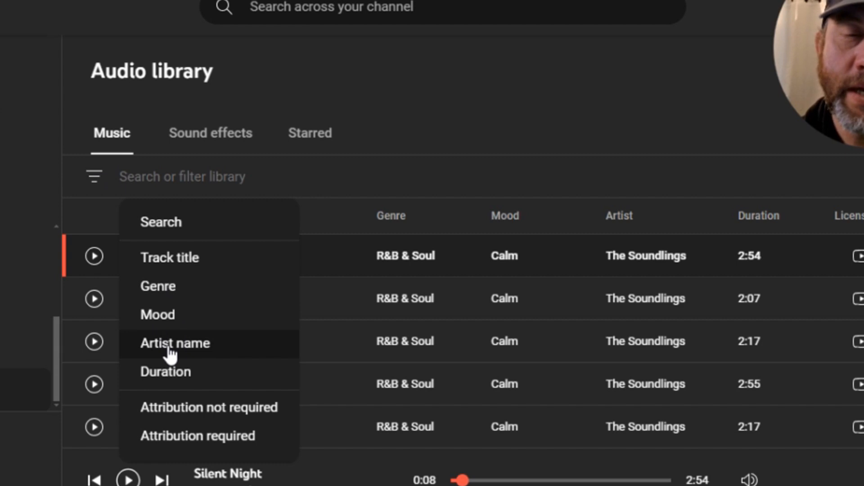
pyautogui.click(170, 348)
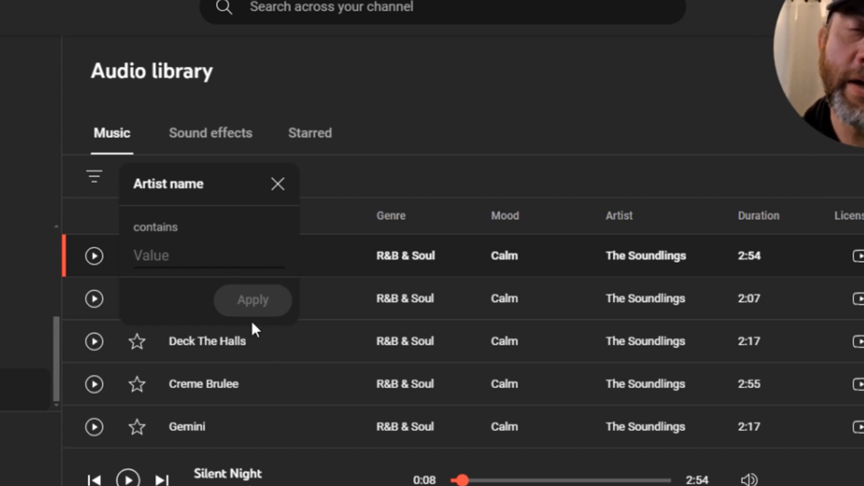
pyautogui.click(284, 185)
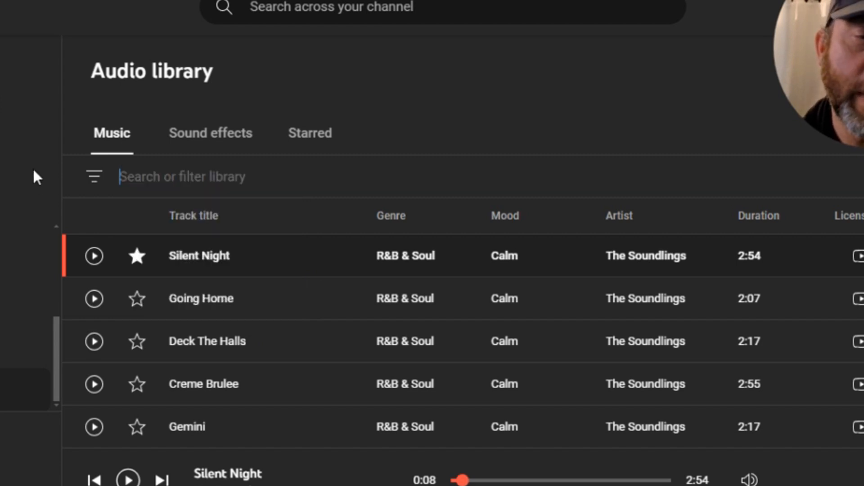
# Step: Filter the music list to tracks longer than 05:00 and sort them by ascending duration
pyautogui.click(96, 179)
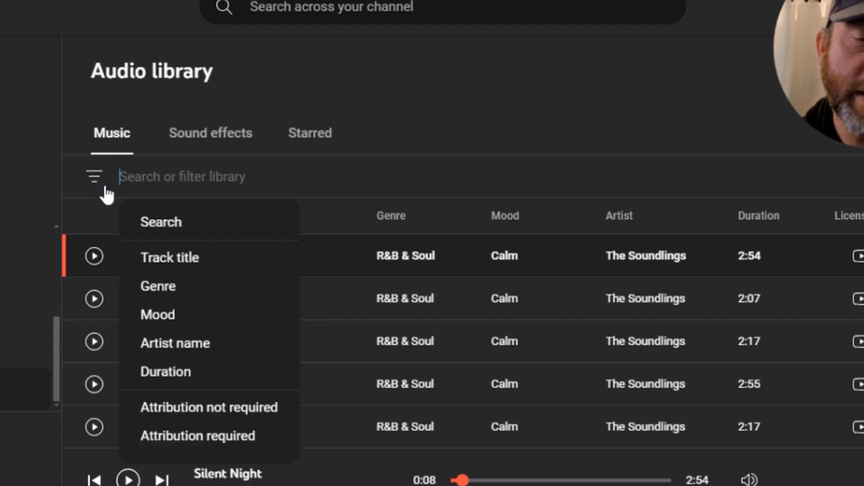
pyautogui.click(189, 376)
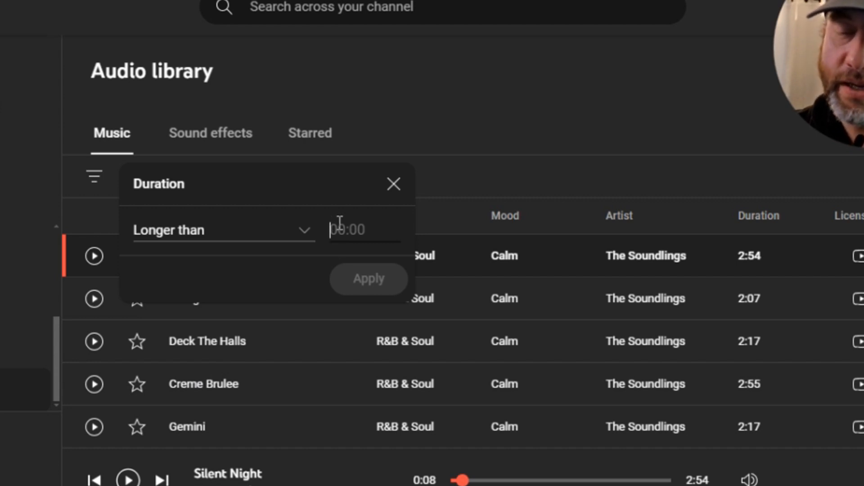
pyautogui.write('05')
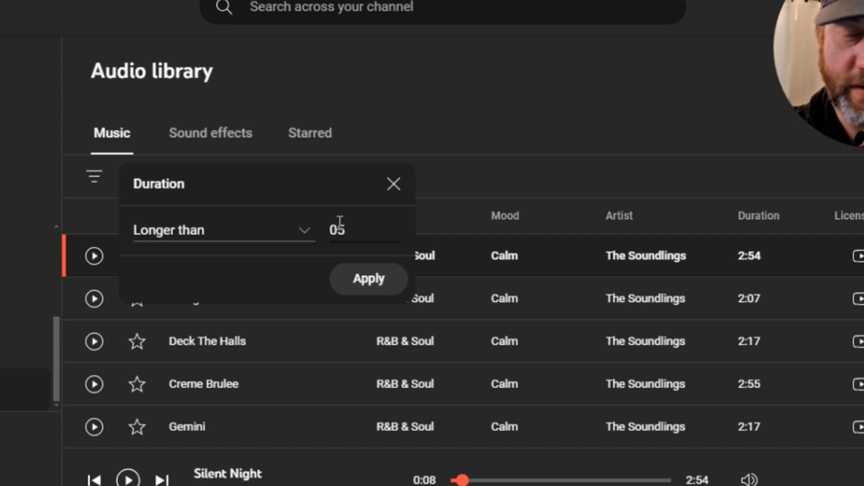
pyautogui.write(':00')
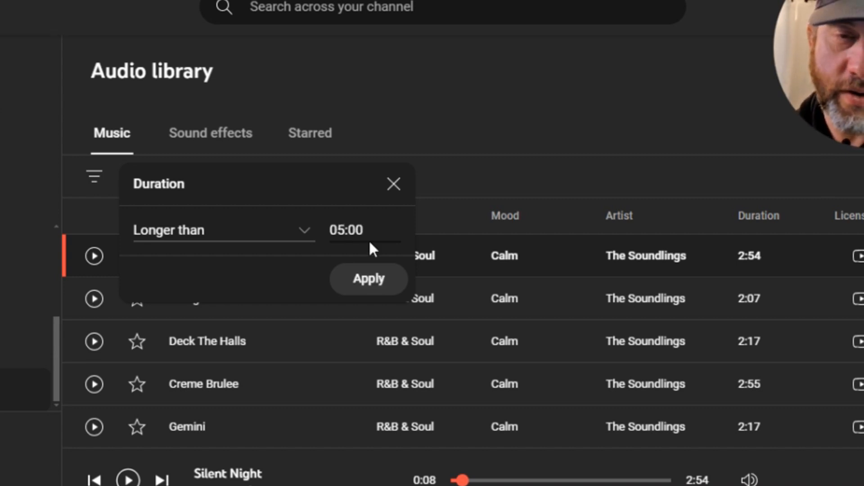
pyautogui.click(366, 277)
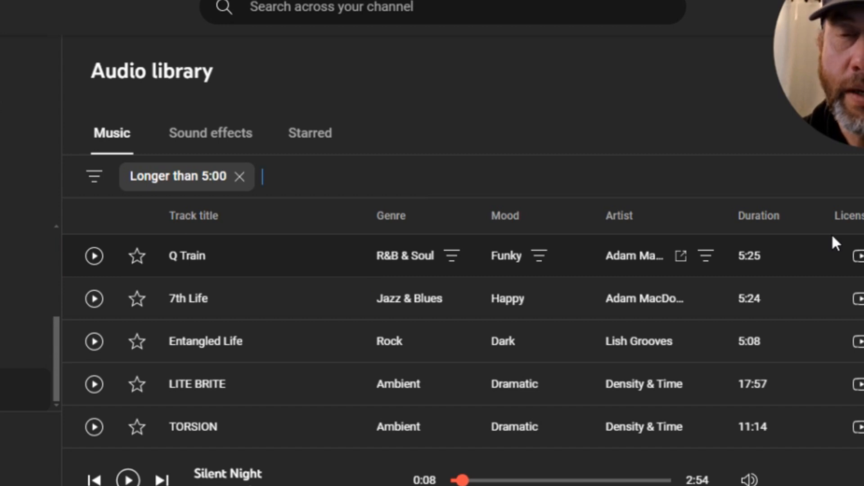
pyautogui.click(770, 223)
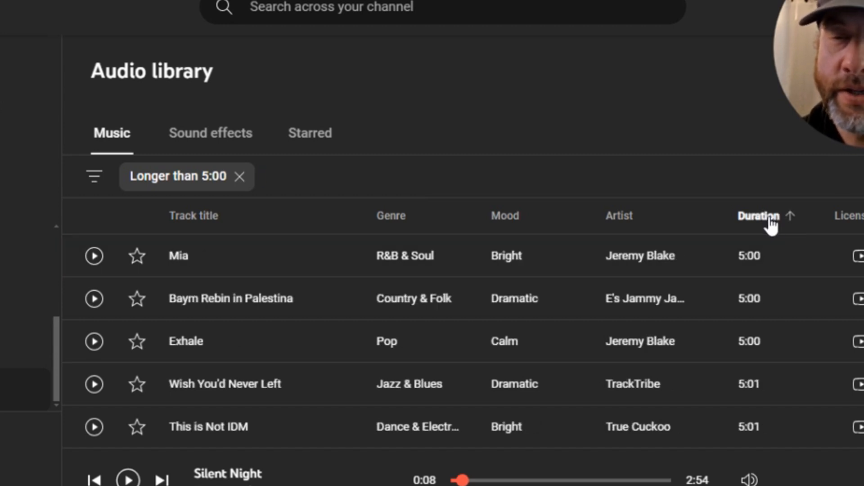
# Step: Browse the tracks longer than 5:00, sort them by descending duration and look through the reordered list
pyautogui.scroll(-1, 756, 257)
pyautogui.scroll(-10, 756, 257)
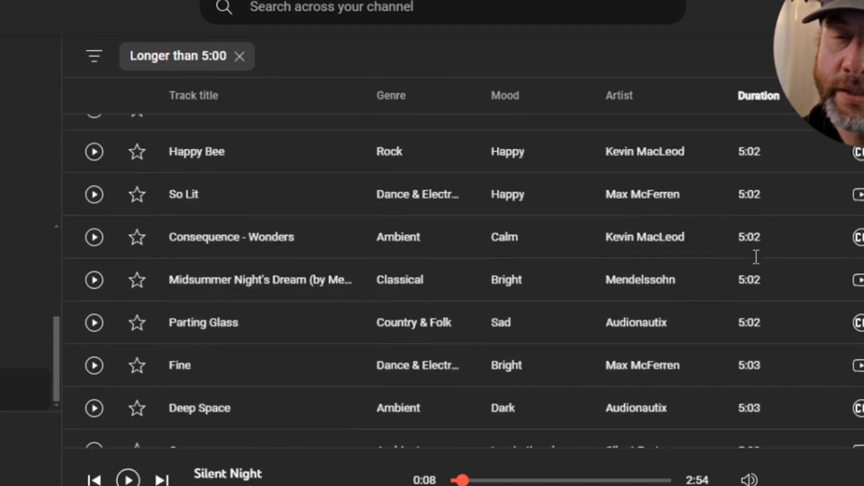
pyautogui.scroll(10, 745, 302)
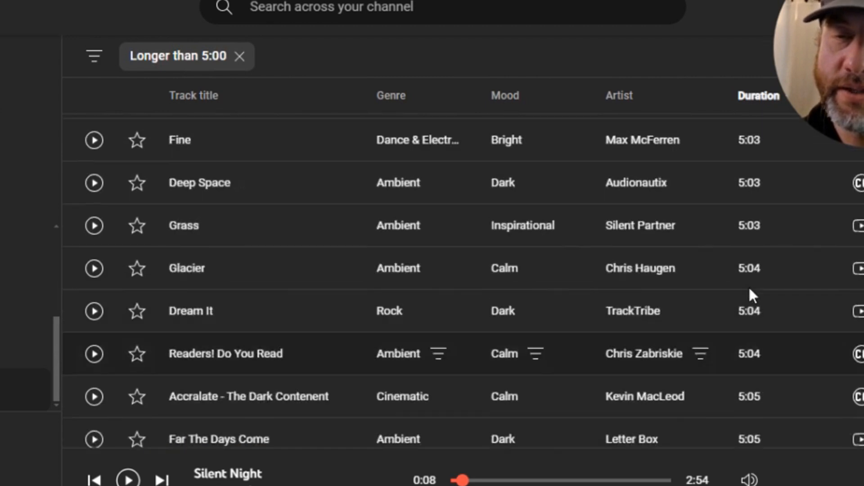
pyautogui.click(778, 220)
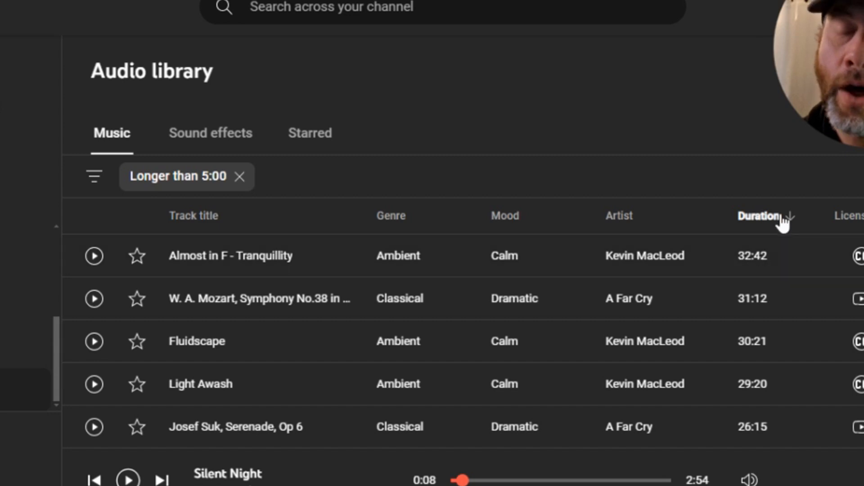
pyautogui.scroll(-10, 774, 243)
pyautogui.scroll(-3, 772, 247)
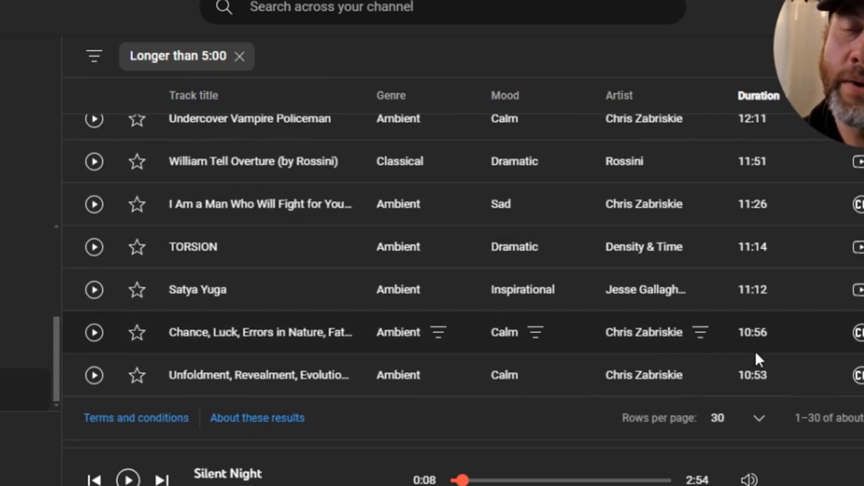
pyautogui.scroll(13, 763, 383)
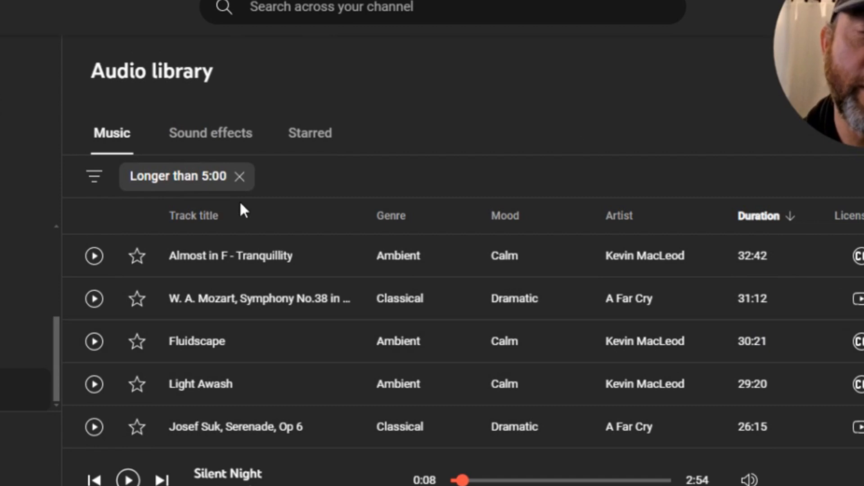
# Step: Remove the duration filter and filter the music list to tracks with Attribution not required
pyautogui.click(239, 177)
pyautogui.click(92, 177)
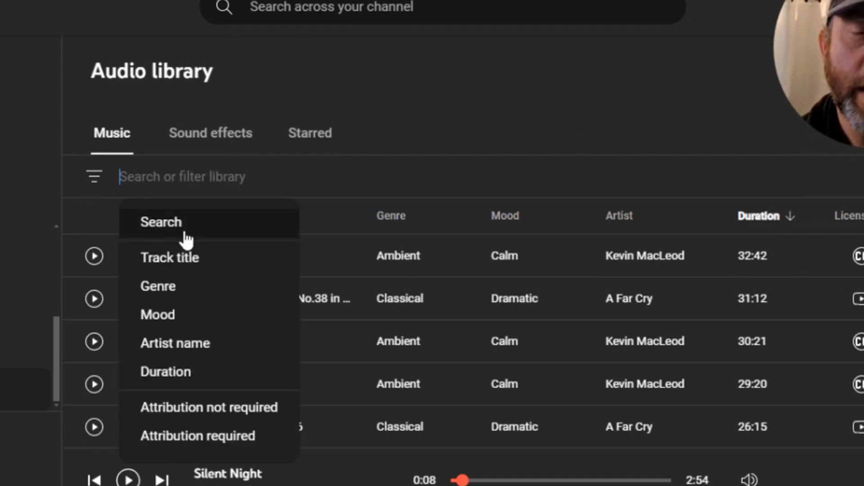
pyautogui.click(233, 407)
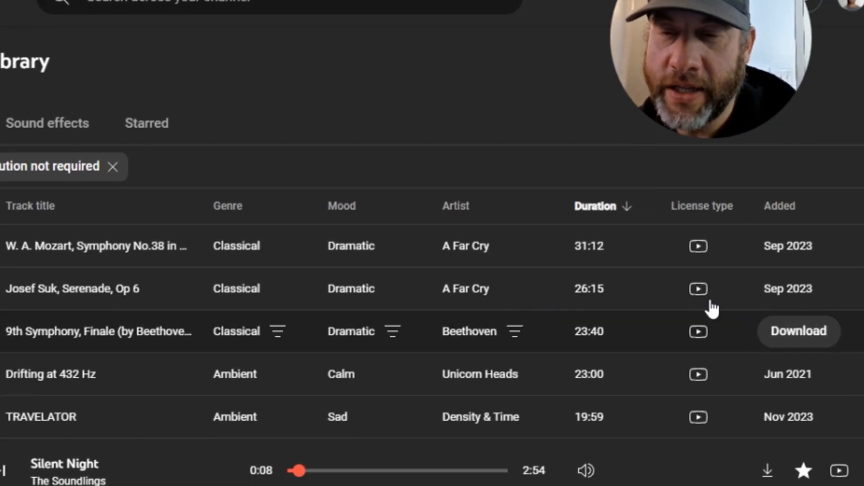
# Step: Examine the license type of the W. A. Mozart Symphony No.38 track, including its full license details, and close them
pyautogui.moveTo(718, 260)
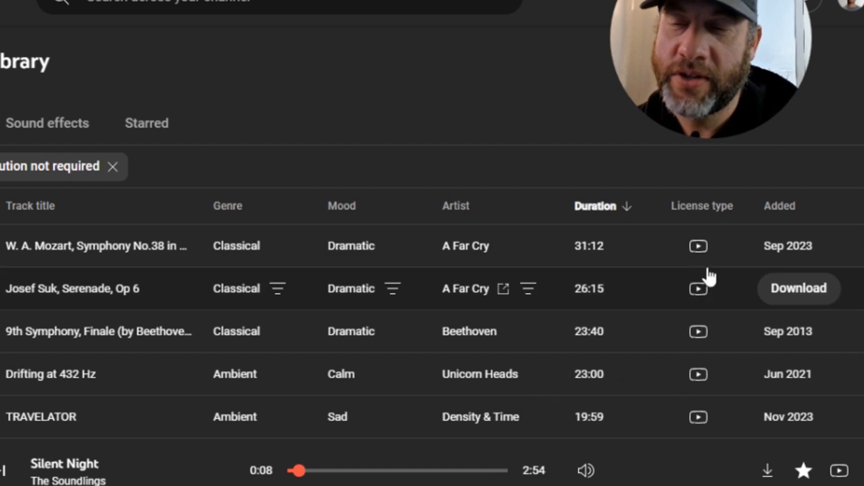
pyautogui.moveTo(700, 247)
pyautogui.scroll(-3, 715, 265)
pyautogui.scroll(3, 710, 264)
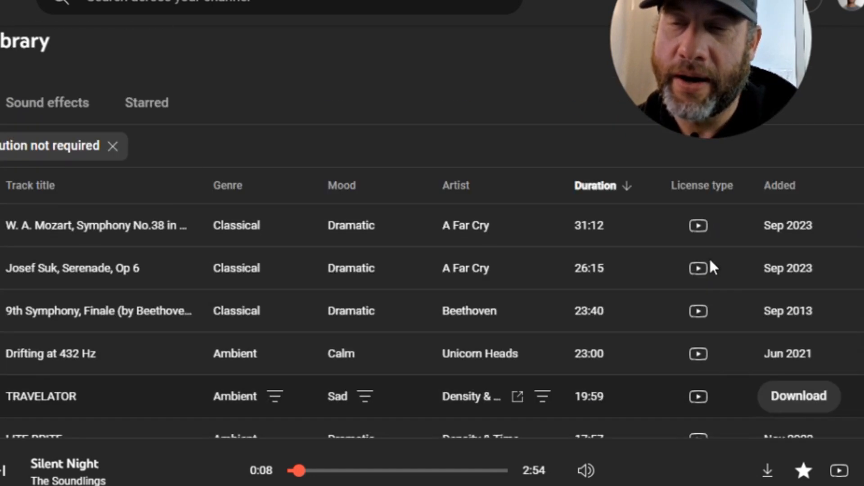
pyautogui.moveTo(714, 222)
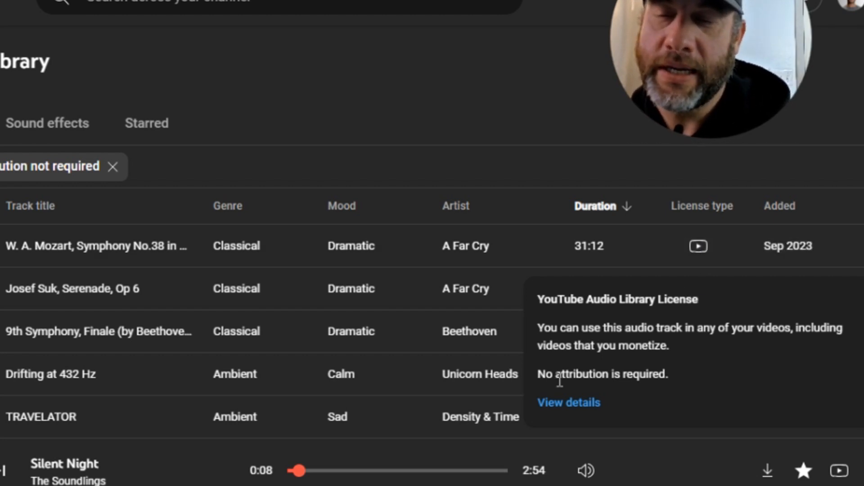
pyautogui.click(559, 402)
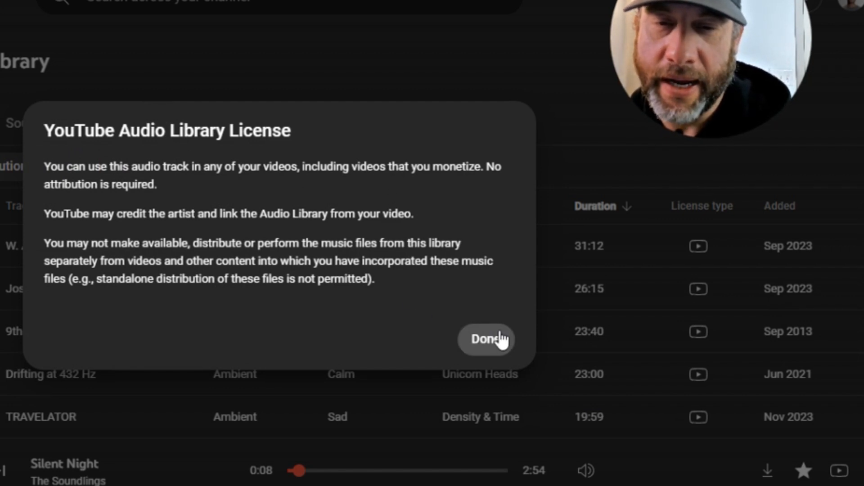
pyautogui.click(507, 348)
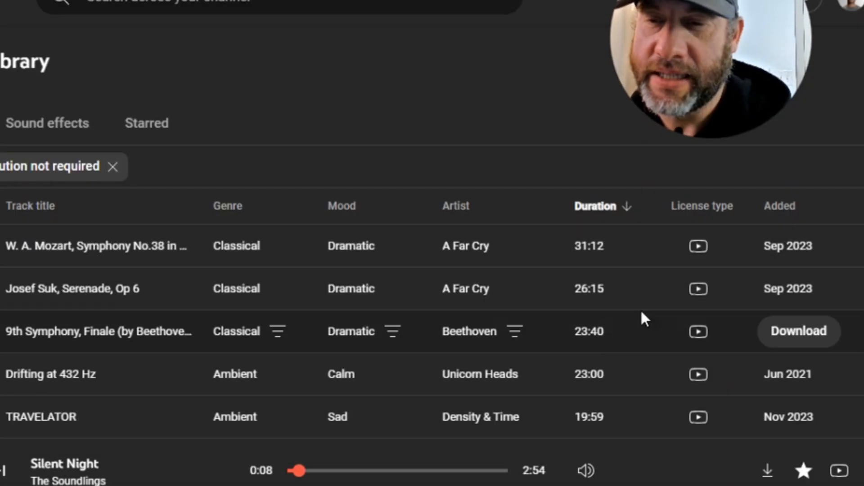
pyautogui.moveTo(700, 251)
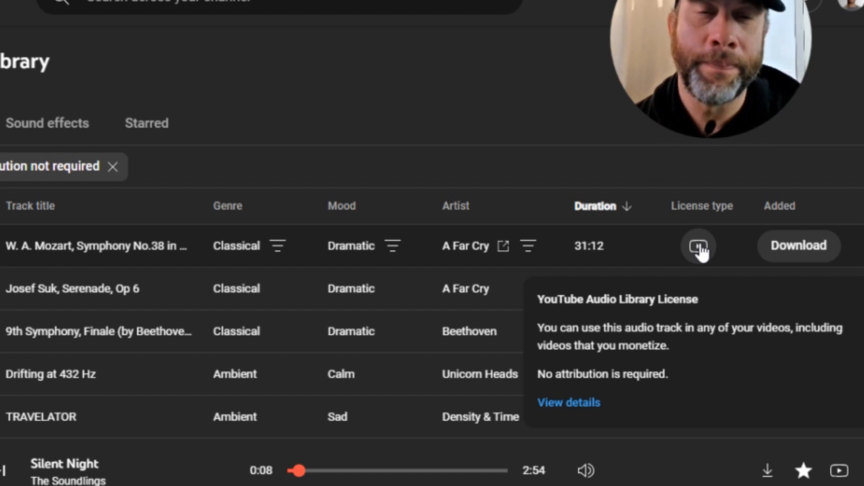
# Step: Replace the Attribution not required filter with the Attribution required filter
pyautogui.click(113, 166)
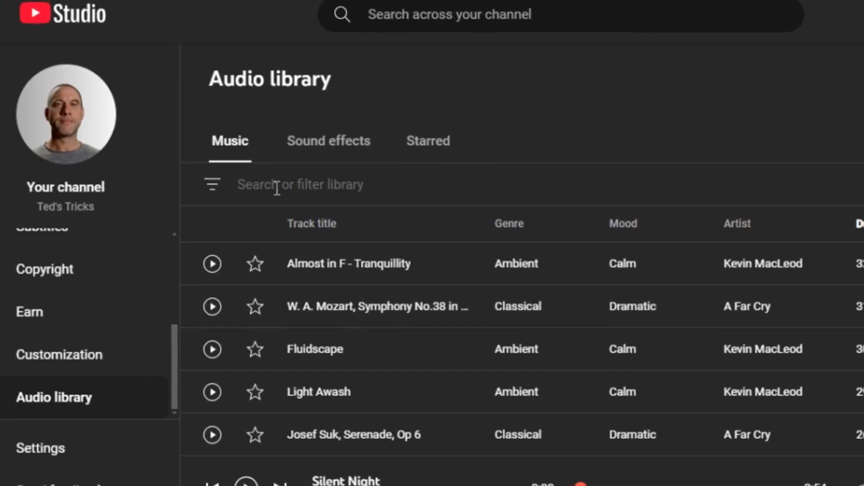
pyautogui.click(214, 184)
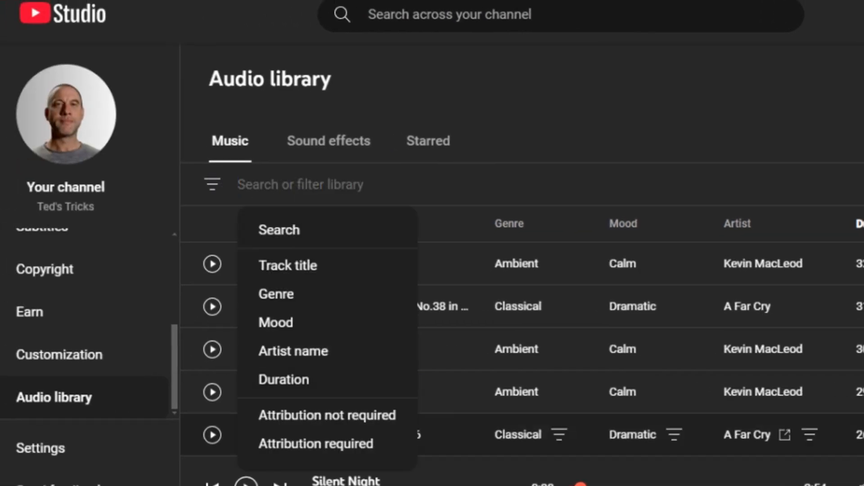
pyautogui.click(378, 455)
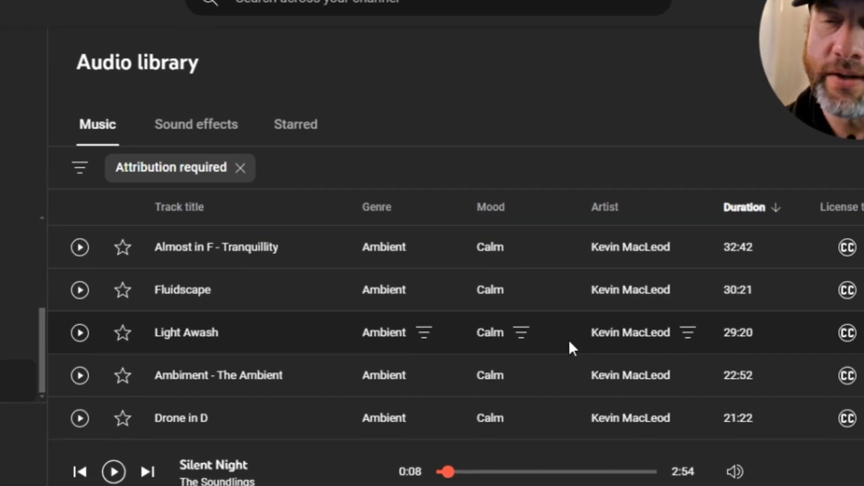
# Step: Copy the attribution text from the license details of Almost in F - Tranquillity and paste it into Notepad
pyautogui.moveTo(705, 235)
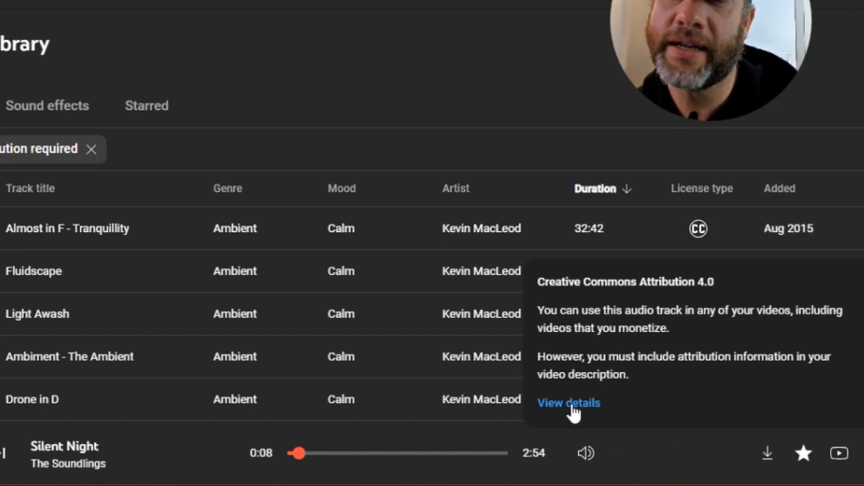
pyautogui.click(594, 406)
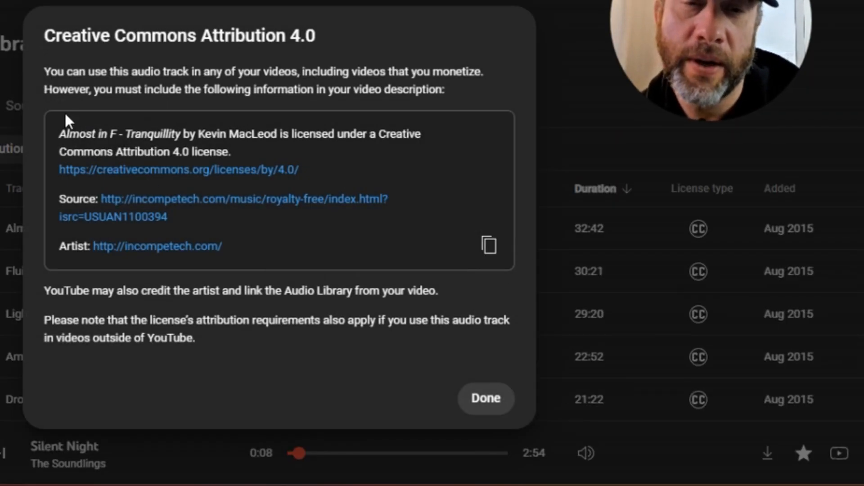
pyautogui.moveTo(49, 74); pyautogui.dragTo(463, 99)
pyautogui.click(466, 174)
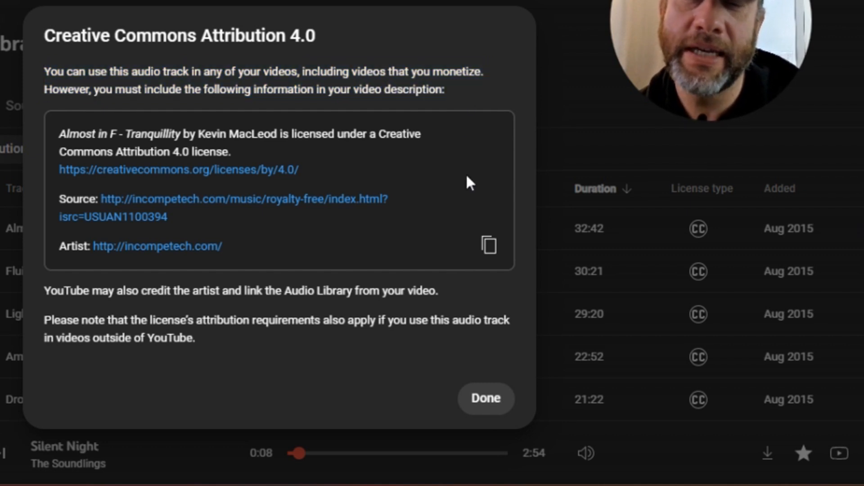
pyautogui.click(498, 245)
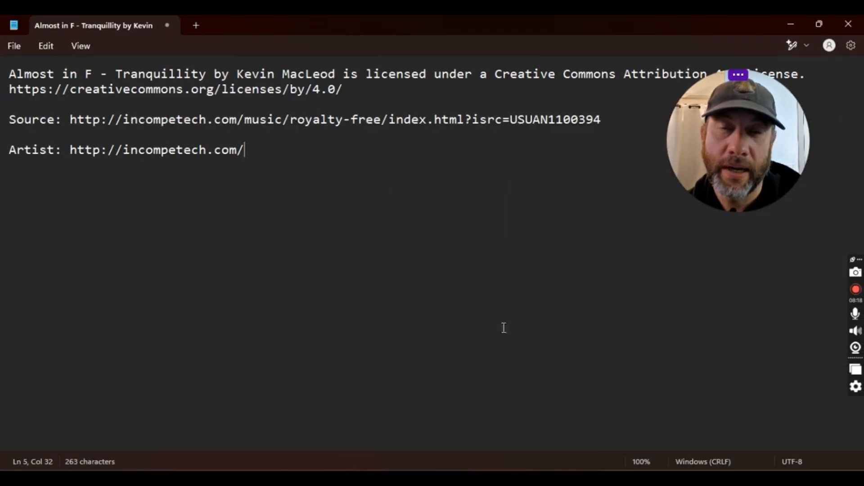
# Step: Review the pasted attribution text in Notepad, switch back to YouTube Studio and close the license details
pyautogui.moveTo(503, 328); pyautogui.dragTo(0, 18)
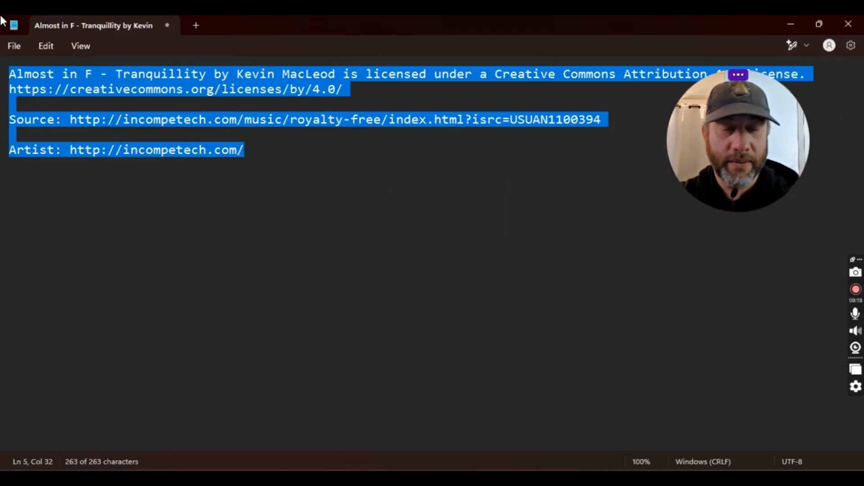
pyautogui.press('Right')
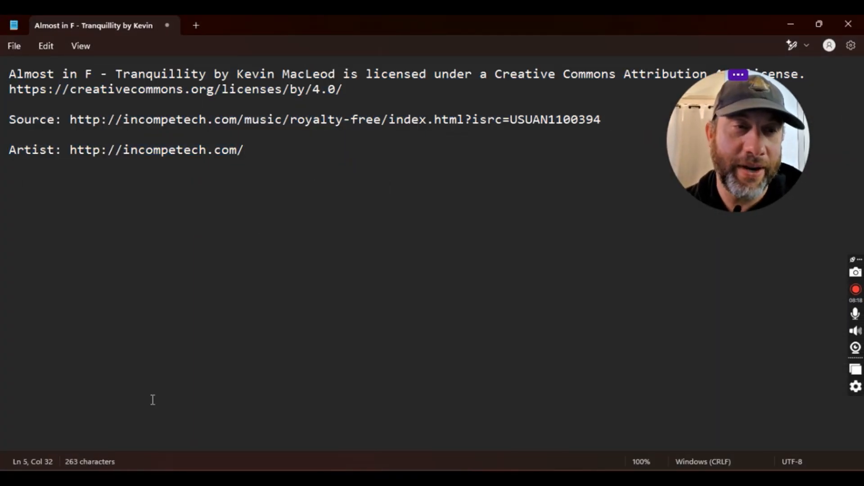
pyautogui.click(791, 25)
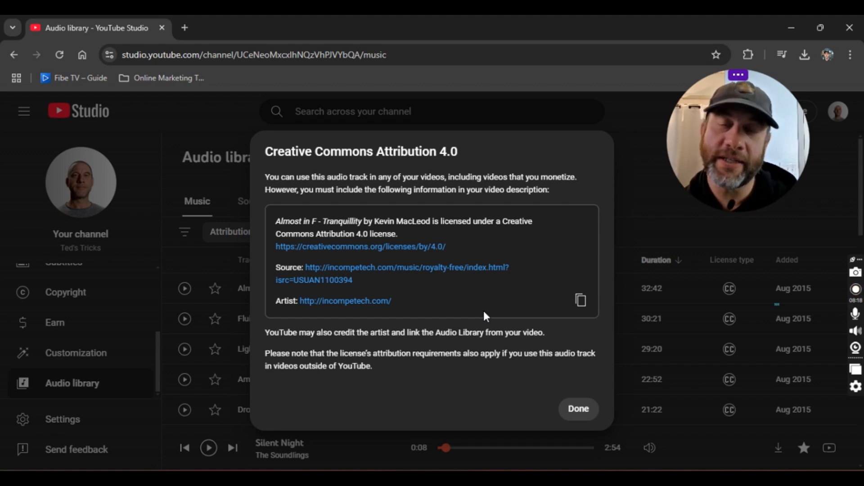
pyautogui.click(580, 414)
# Step: Download Almost in F - Tranquillity as an MP3 file into the Music YT folder and dismiss the attribution notice
pyautogui.moveTo(769, 298)
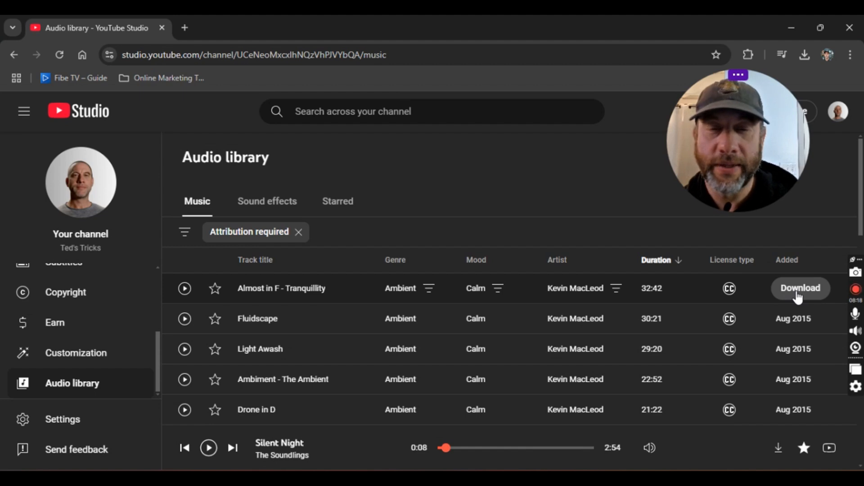
pyautogui.click(798, 292)
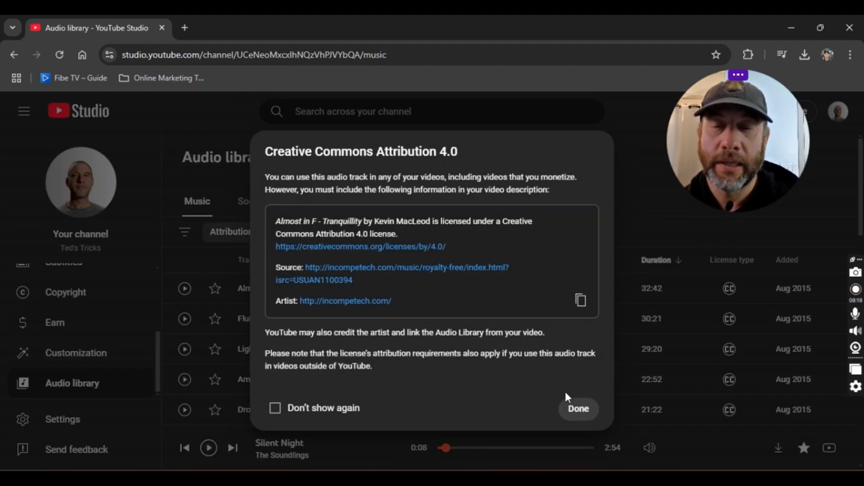
pyautogui.click(567, 411)
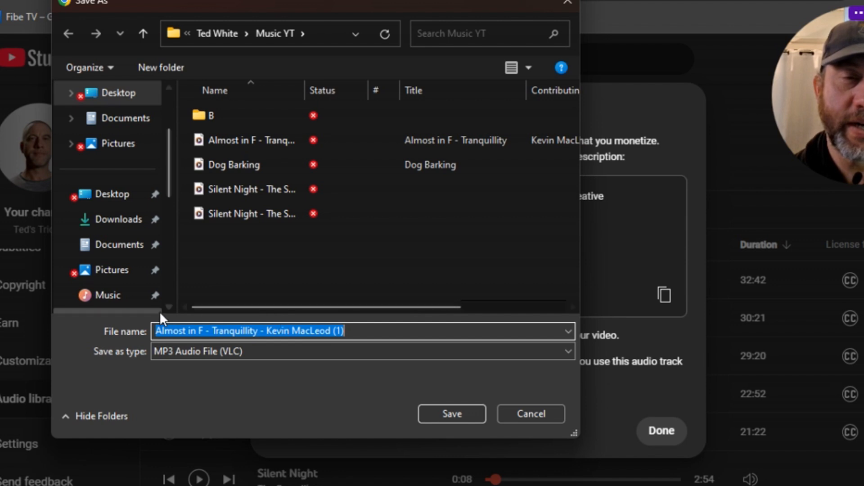
pyautogui.click(452, 414)
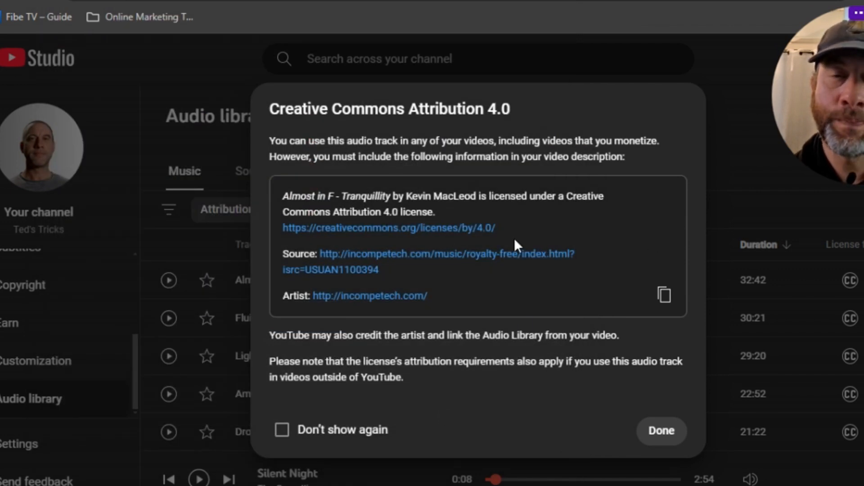
pyautogui.click(648, 432)
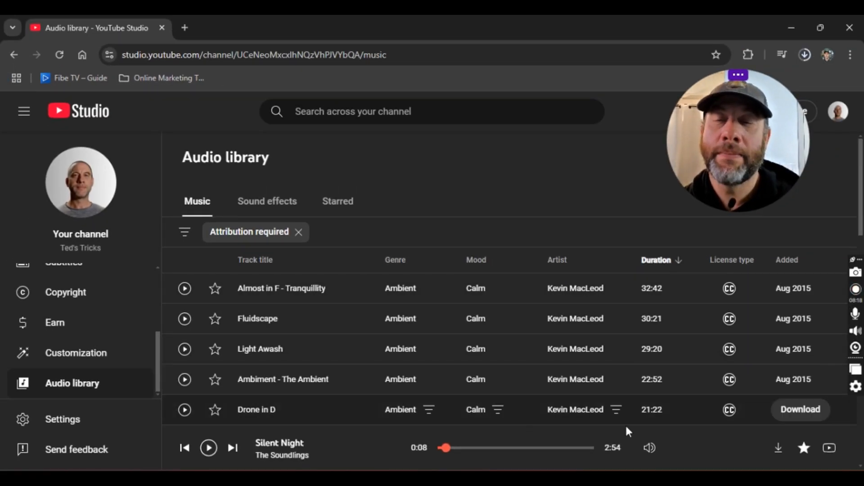
# Step: Search the sound effects library for "barking" and play the Dog Barking effect
pyautogui.scroll(-3, 561, 363)
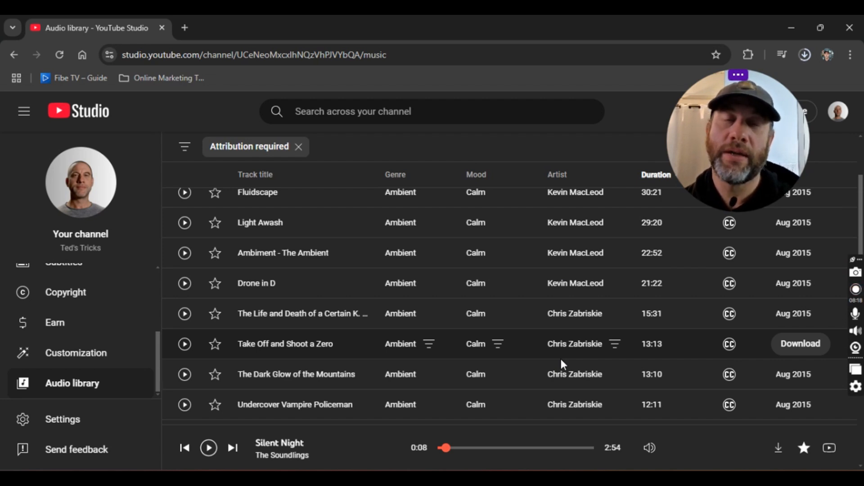
pyautogui.scroll(3, 646, 339)
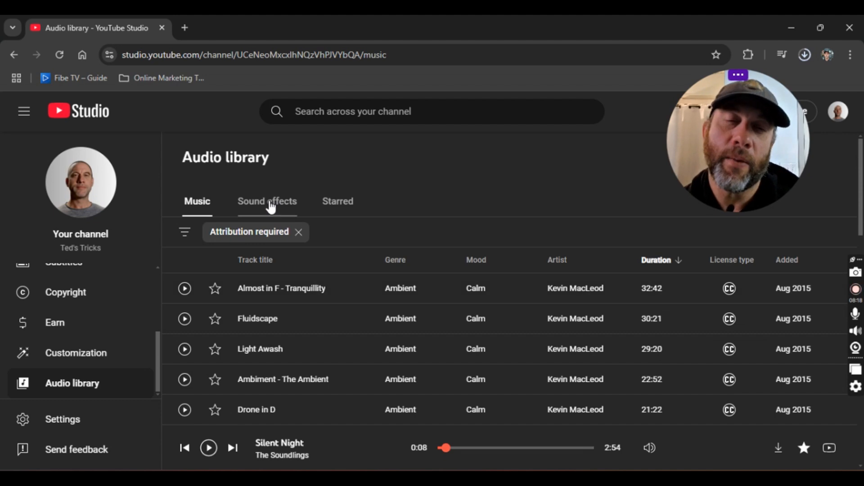
pyautogui.click(288, 208)
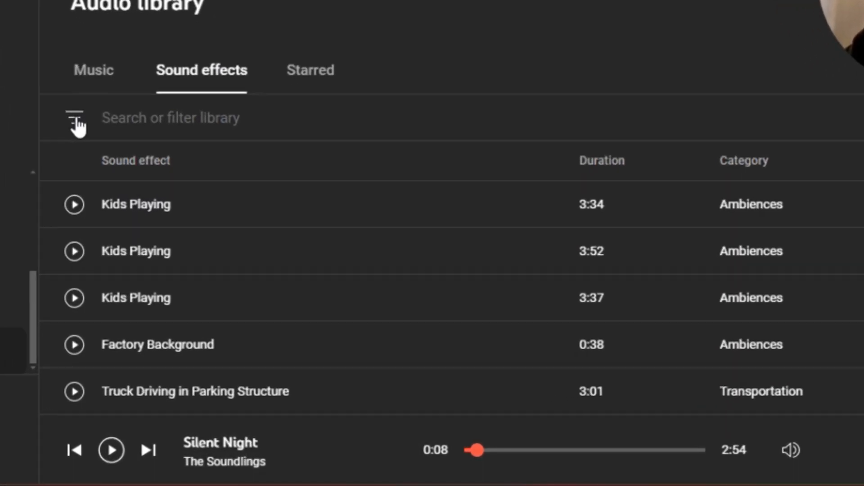
pyautogui.click(77, 127)
pyautogui.click(127, 170)
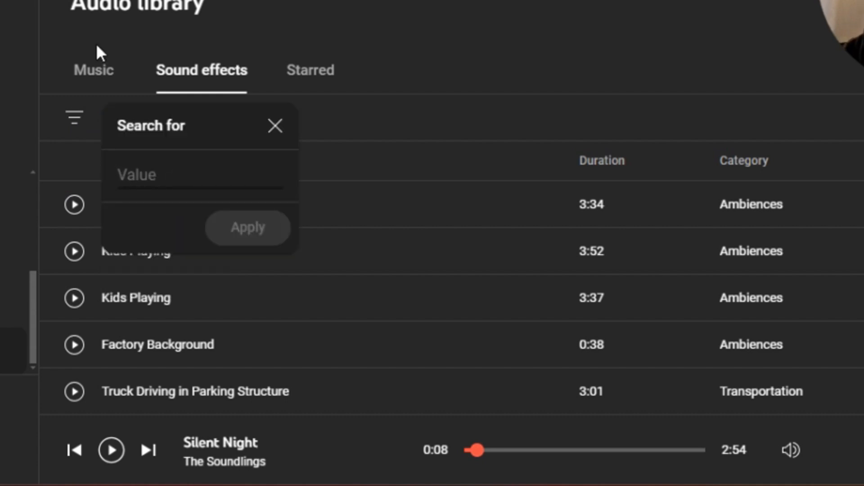
pyautogui.write('barking')
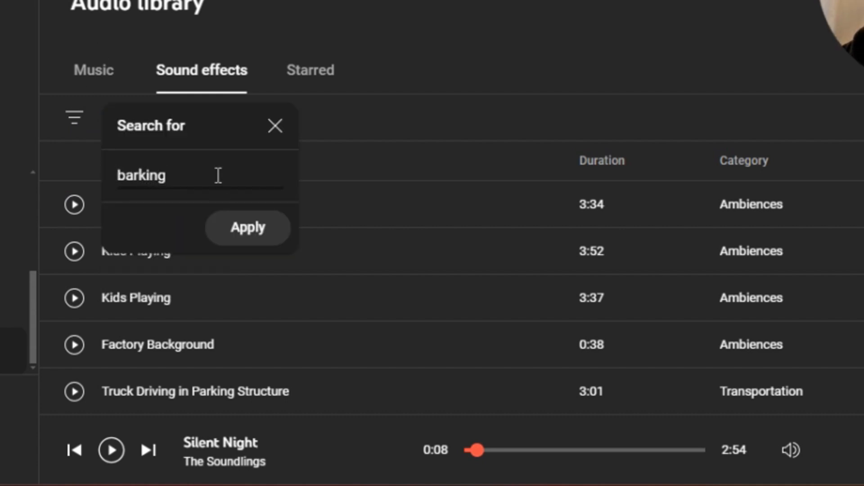
pyautogui.click(229, 236)
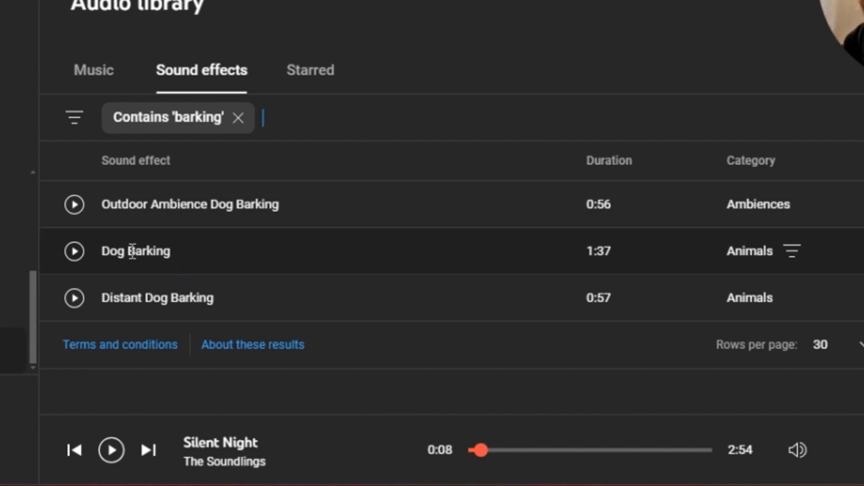
pyautogui.click(74, 251)
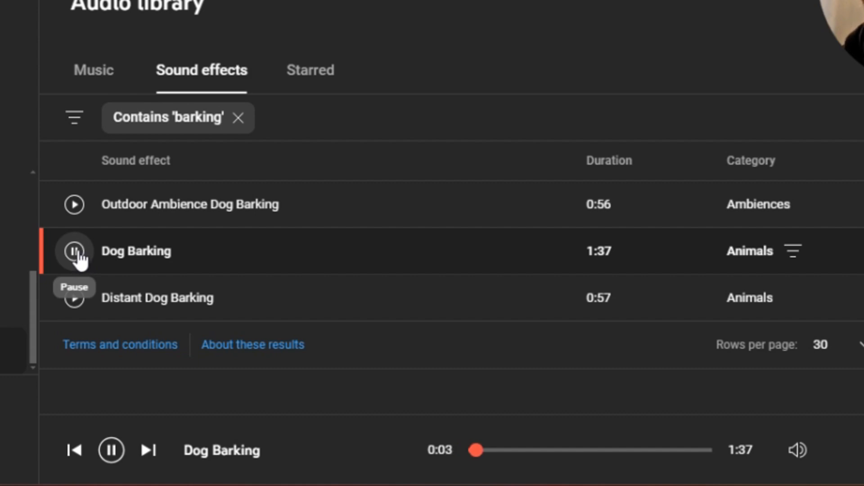
# Step: Pause the Dog Barking preview and download the effect as an MP3 file named Dog Barking (1) into the Music YT folder
pyautogui.click(74, 251)
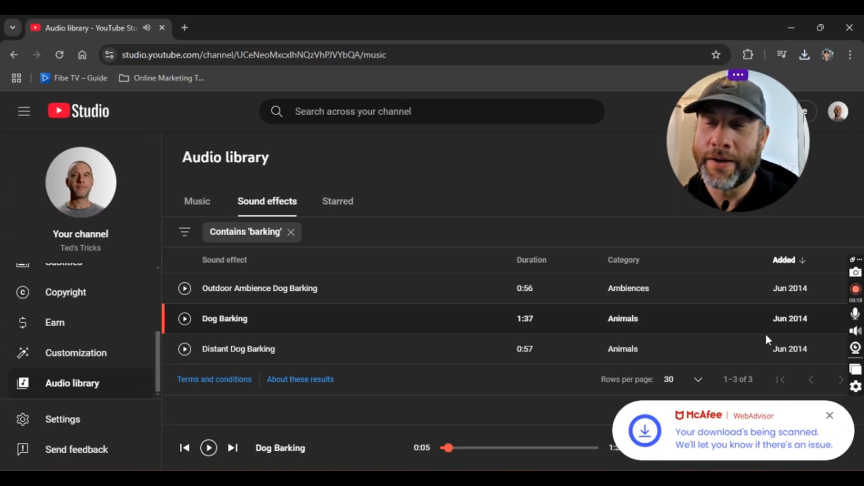
pyautogui.moveTo(787, 324)
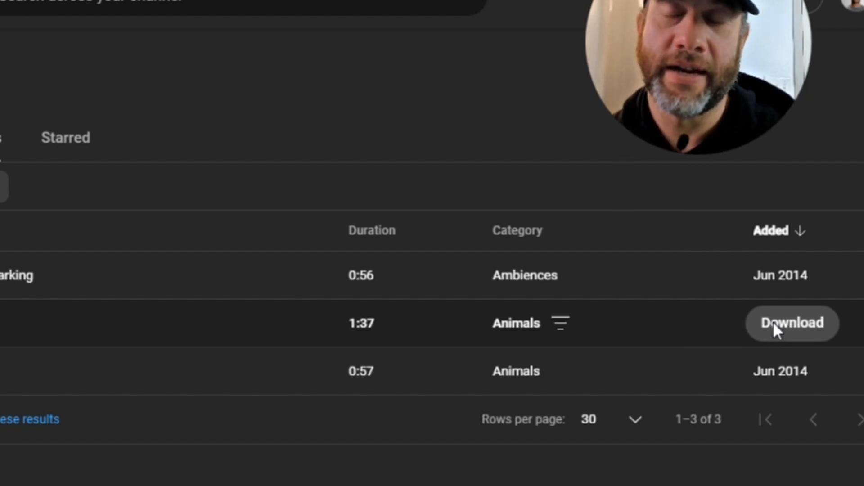
pyautogui.click(773, 322)
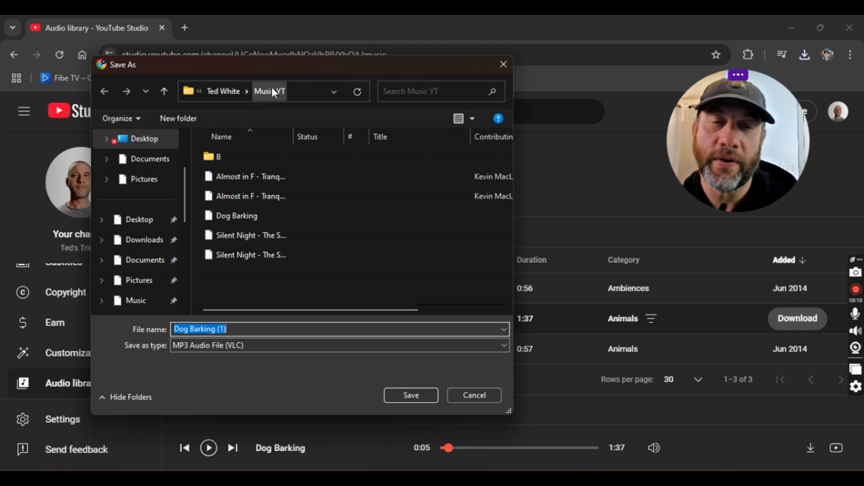
pyautogui.click(408, 394)
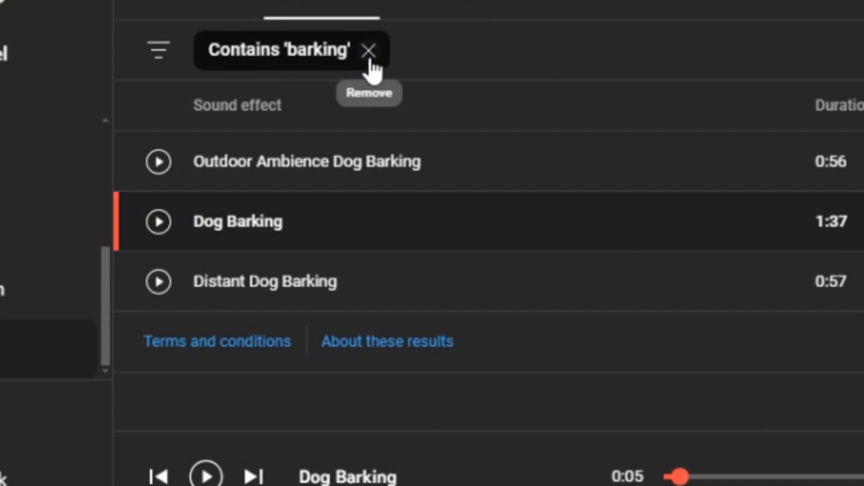
# Step: Replace the "barking" search filter with the category Animals and browse the filtered sound effects
pyautogui.click(368, 51)
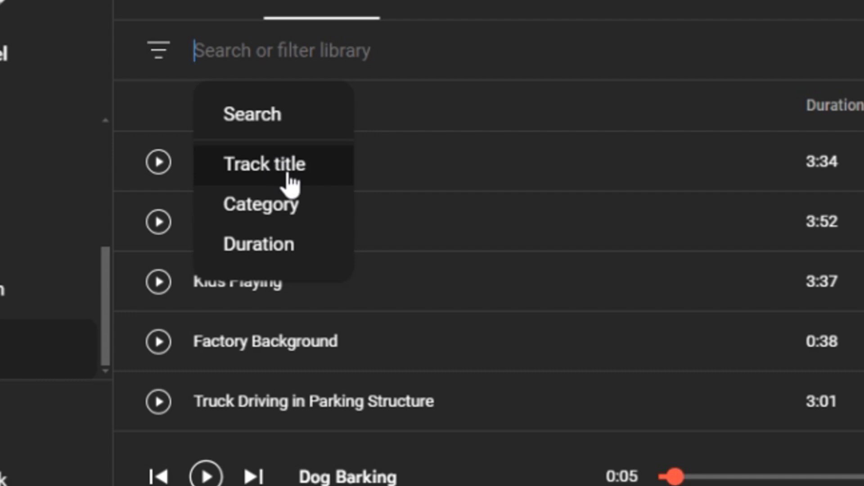
pyautogui.click(282, 221)
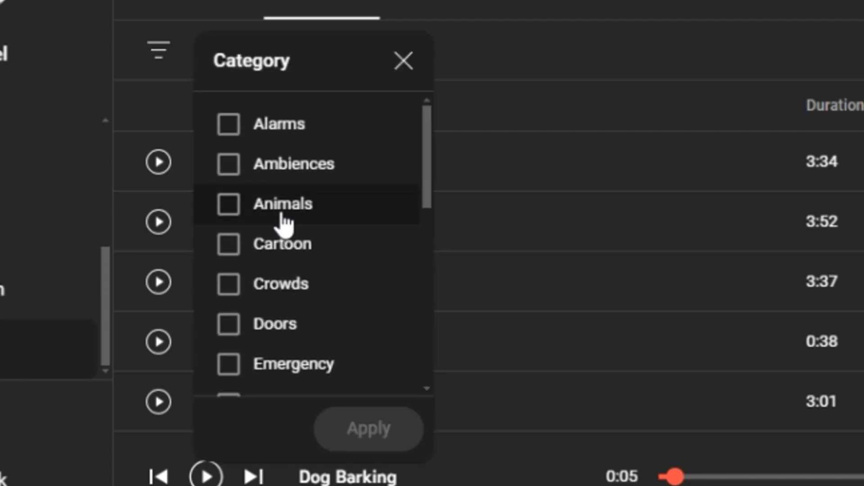
pyautogui.scroll(-5, 283, 224)
pyautogui.scroll(5, 256, 229)
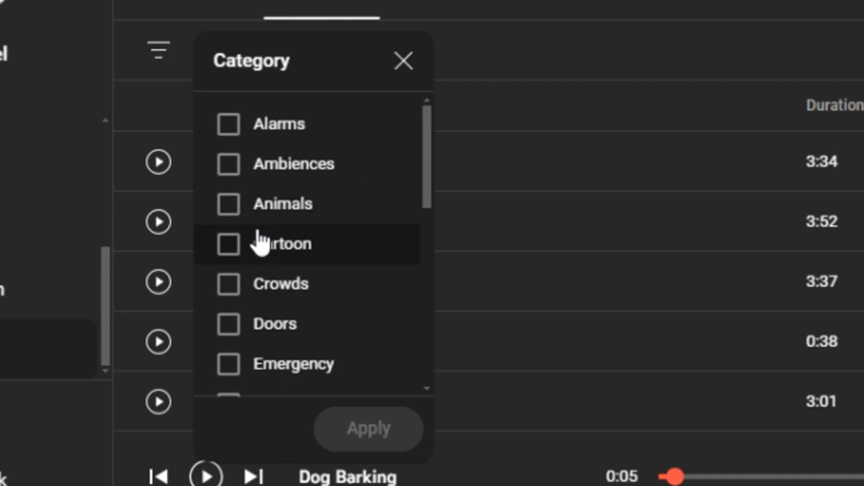
pyautogui.click(245, 207)
pyautogui.click(363, 430)
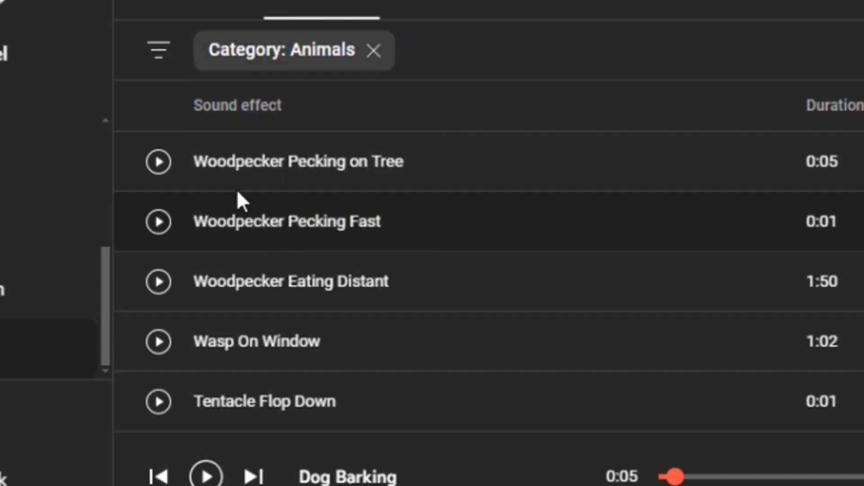
pyautogui.scroll(-20, 248, 189)
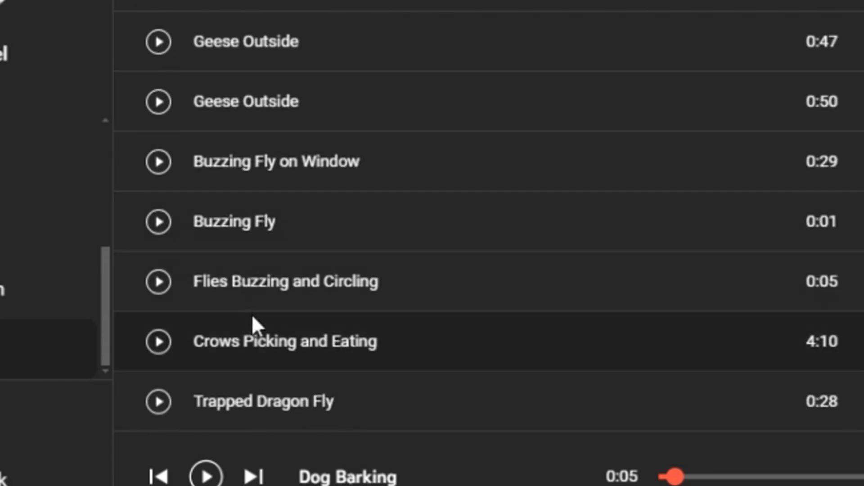
pyautogui.scroll(20, 252, 338)
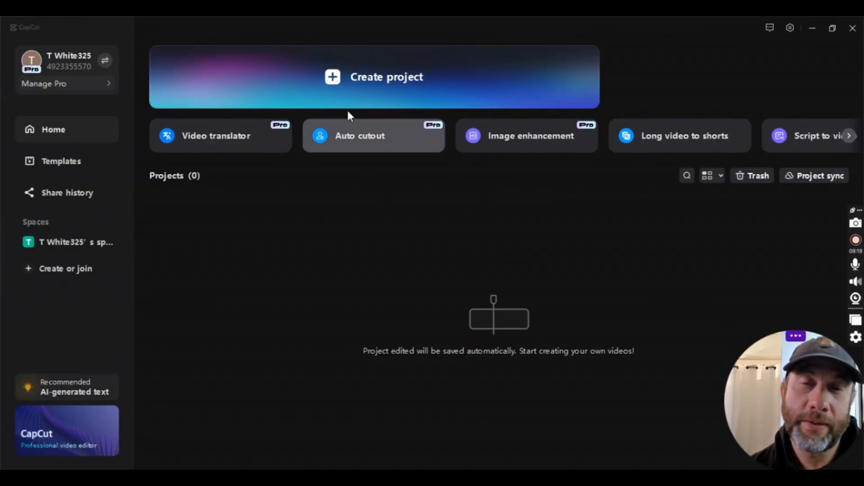
# Step: Create a new project in CapCut and import all five media files from the Music YT folder
pyautogui.click(392, 76)
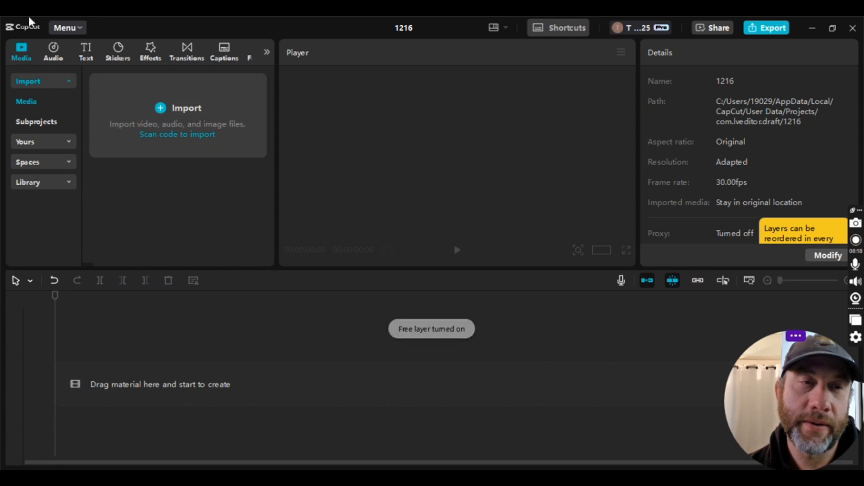
pyautogui.click(198, 115)
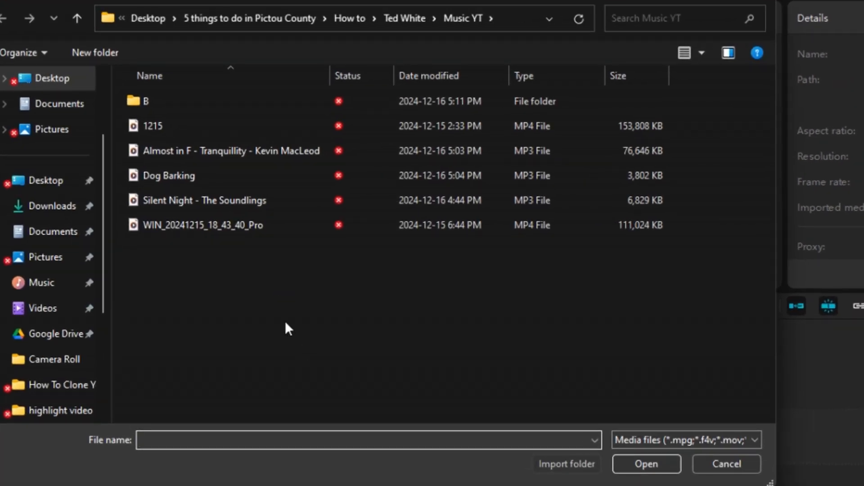
pyautogui.moveTo(239, 302); pyautogui.dragTo(147, 125)
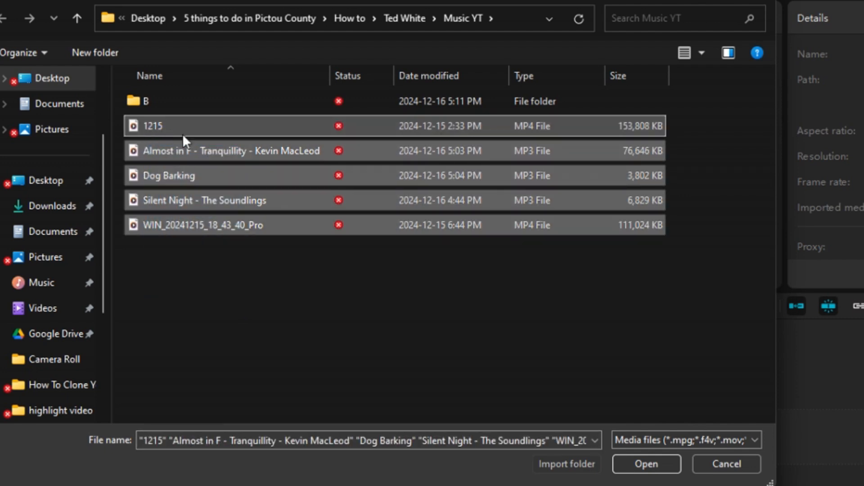
pyautogui.click(654, 465)
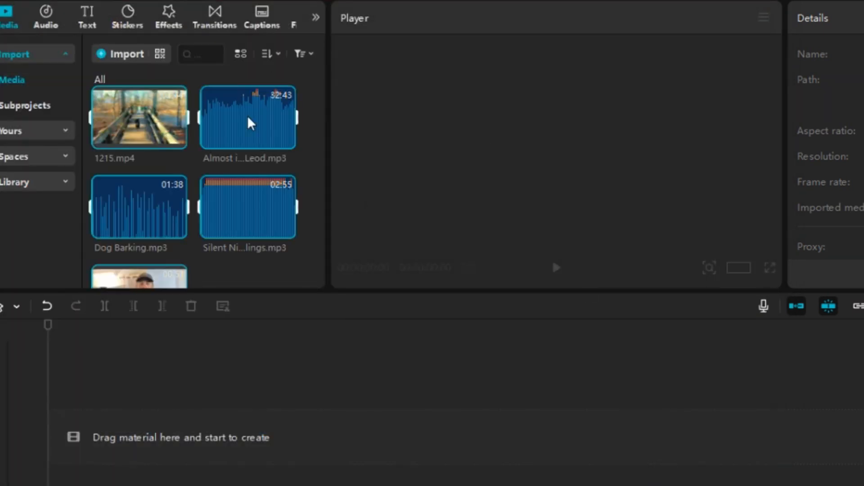
pyautogui.click(254, 269)
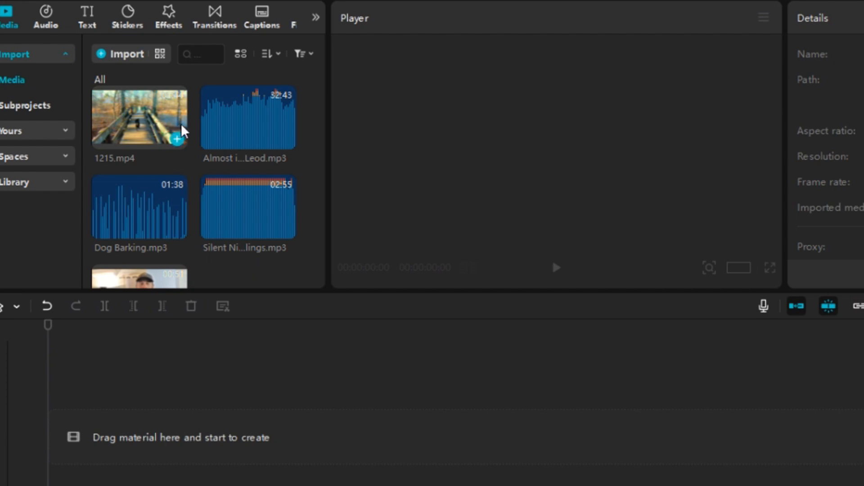
# Step: Place the 1215.mp4 video on the main track at the start of the timeline
pyautogui.moveTo(156, 118)
pyautogui.moveTo(156, 118); pyautogui.dragTo(189, 360)
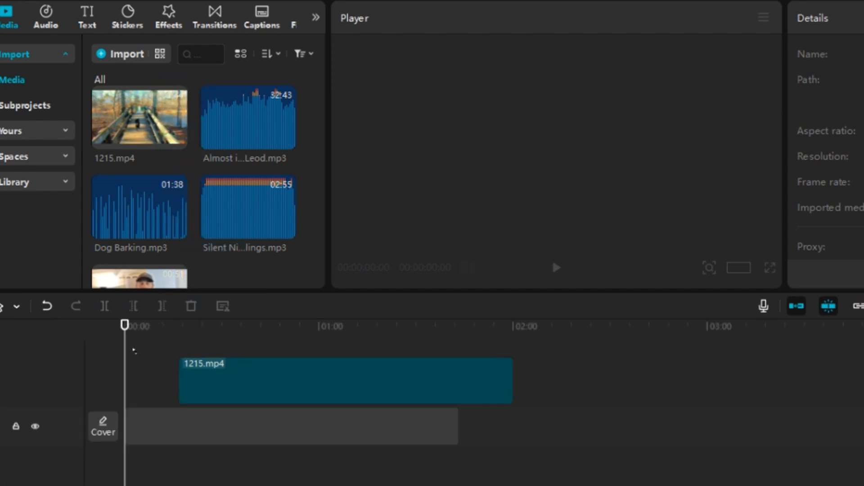
pyautogui.moveTo(84, 382); pyautogui.dragTo(247, 446)
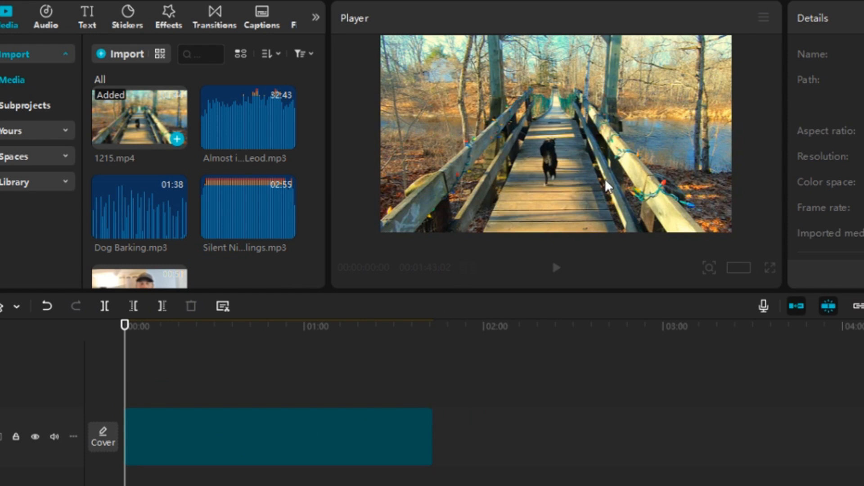
pyautogui.click(603, 153)
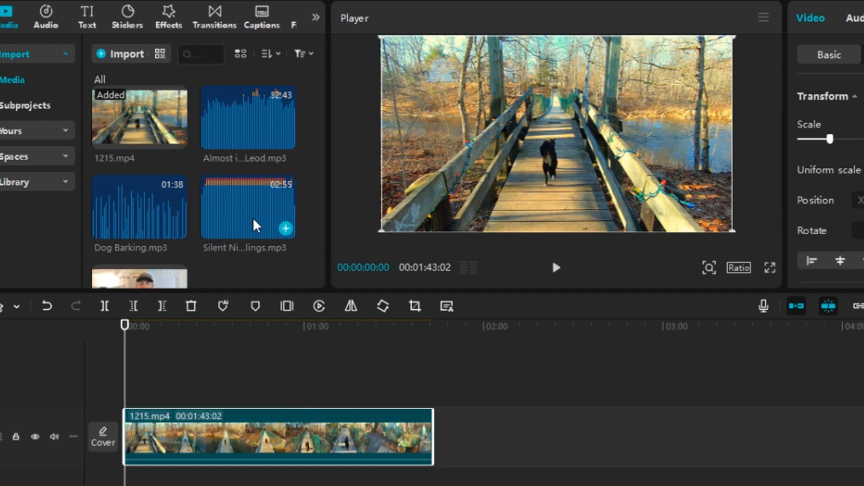
# Step: Add the Silent Night MP3 as an audio track beneath the 1215.mp4 video
pyautogui.scroll(-2, 253, 220)
pyautogui.scroll(2, 252, 223)
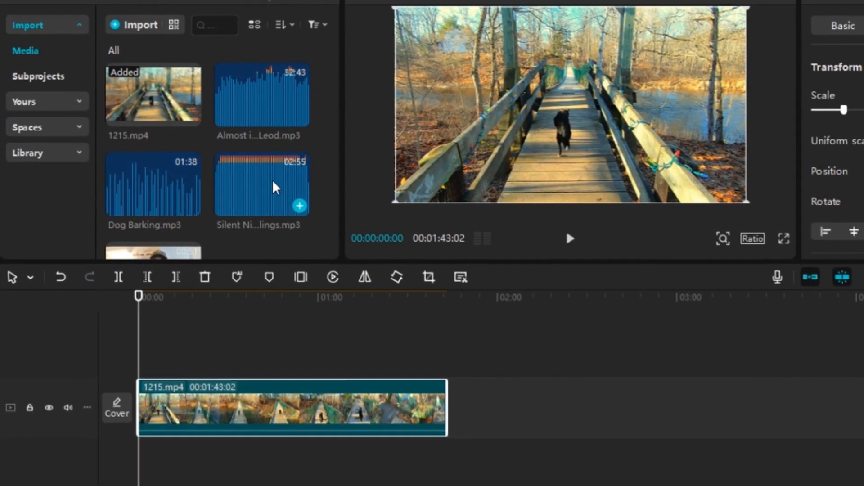
pyautogui.moveTo(276, 187); pyautogui.dragTo(289, 200)
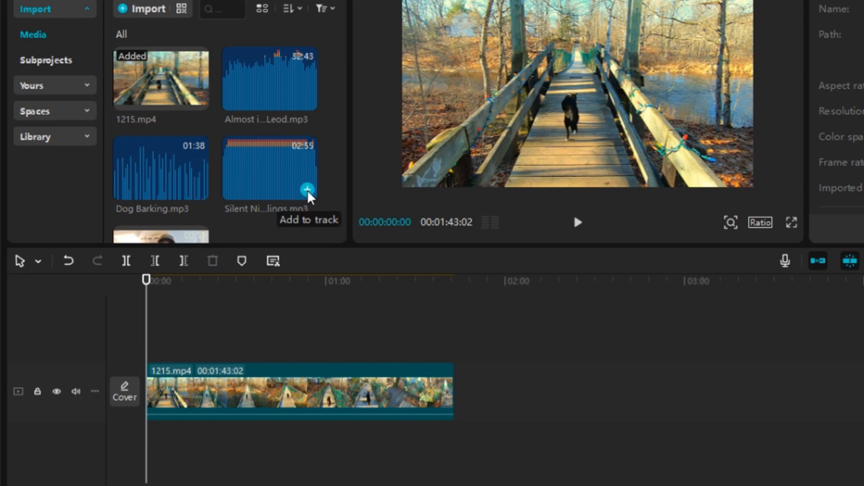
pyautogui.click(308, 189)
pyautogui.click(457, 434)
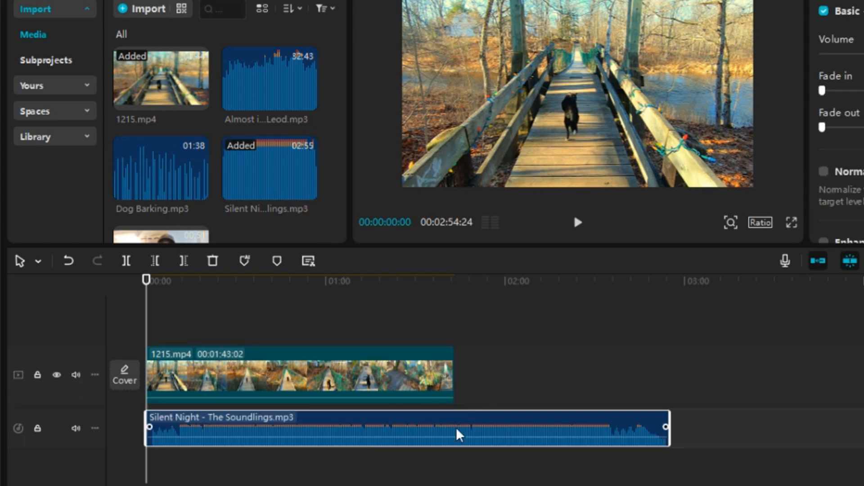
# Step: Play the first two seconds of the video with the music and return the playhead to 00:00:00:00
pyautogui.moveTo(268, 438)
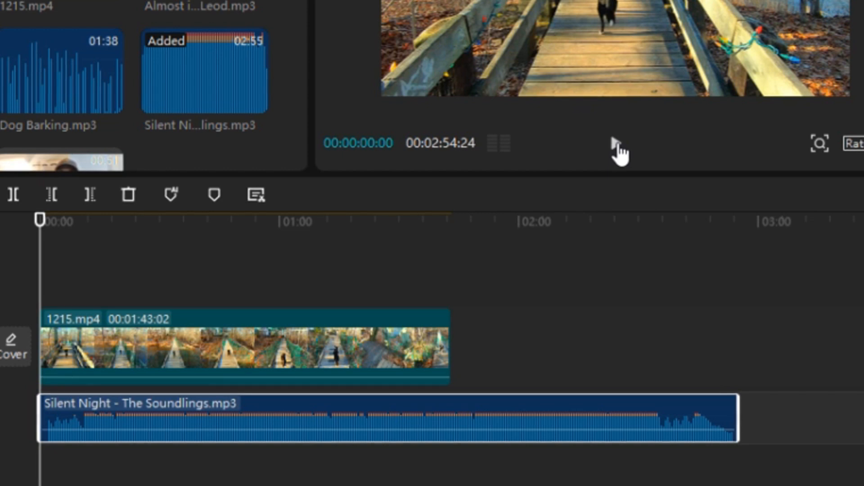
pyautogui.click(617, 144)
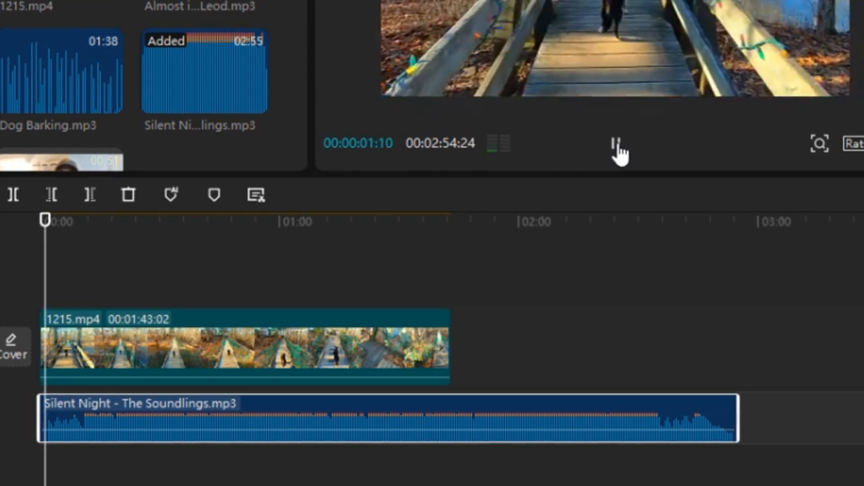
pyautogui.click(617, 146)
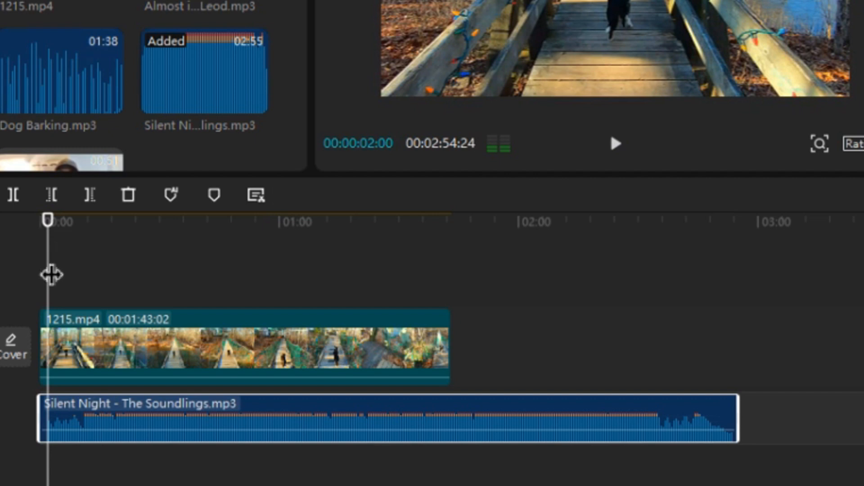
pyautogui.click(45, 274)
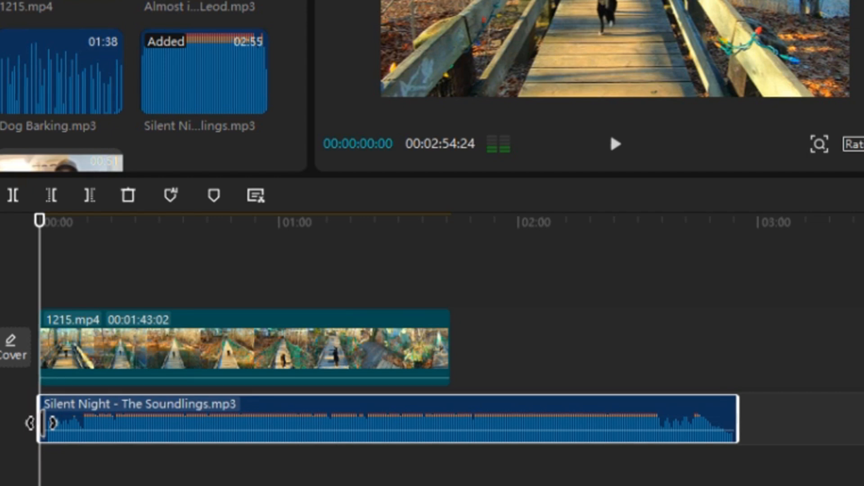
# Step: Trim the start of the Silent Night clip, realign it to the timeline start, and shorten its end to 00:01:43:02
pyautogui.moveTo(43, 423); pyautogui.dragTo(52, 423)
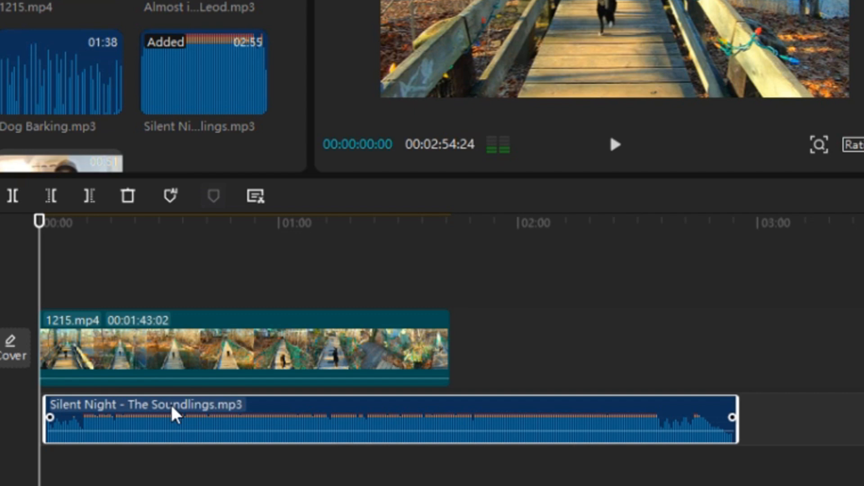
pyautogui.moveTo(175, 414); pyautogui.dragTo(167, 413)
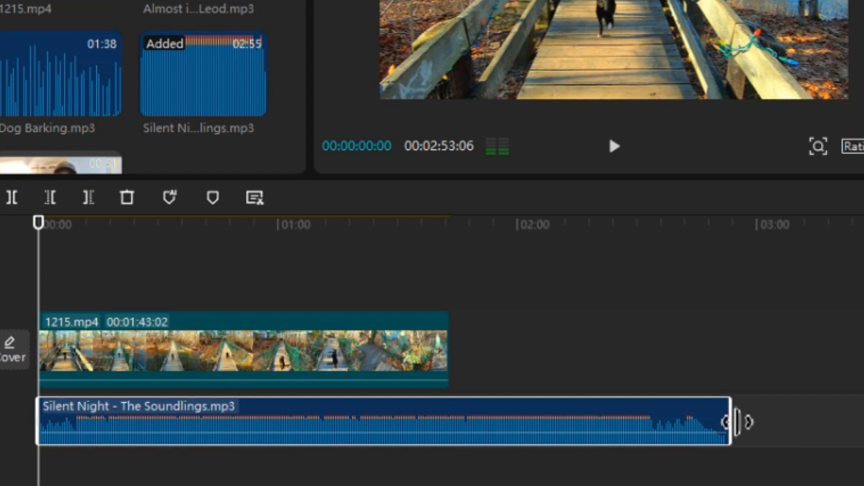
pyautogui.moveTo(738, 422); pyautogui.dragTo(450, 393)
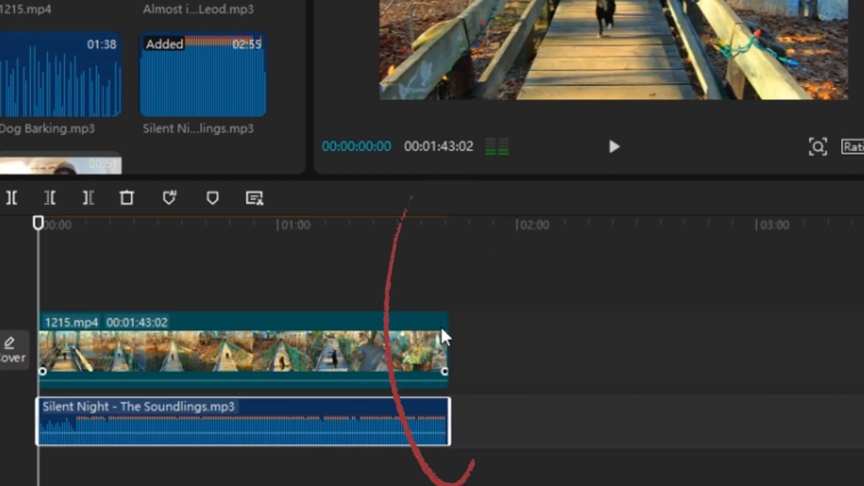
# Step: Extend the Silent Night clip to 00:01:55:03, then split it at the video's end and delete the excess piece
pyautogui.moveTo(452, 424); pyautogui.dragTo(496, 420)
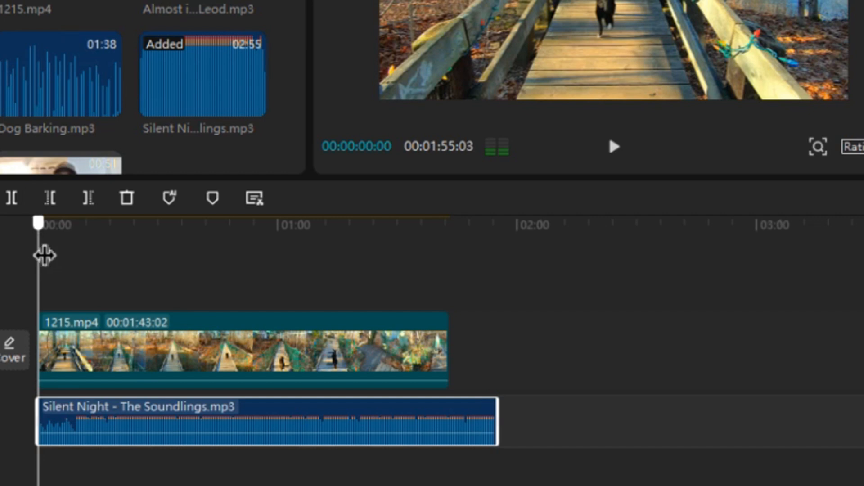
pyautogui.moveTo(45, 255); pyautogui.dragTo(455, 318)
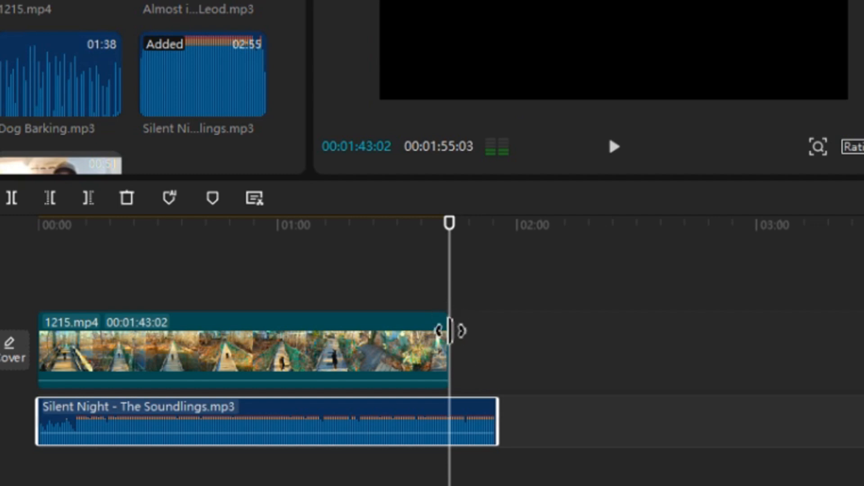
pyautogui.moveTo(470, 430)
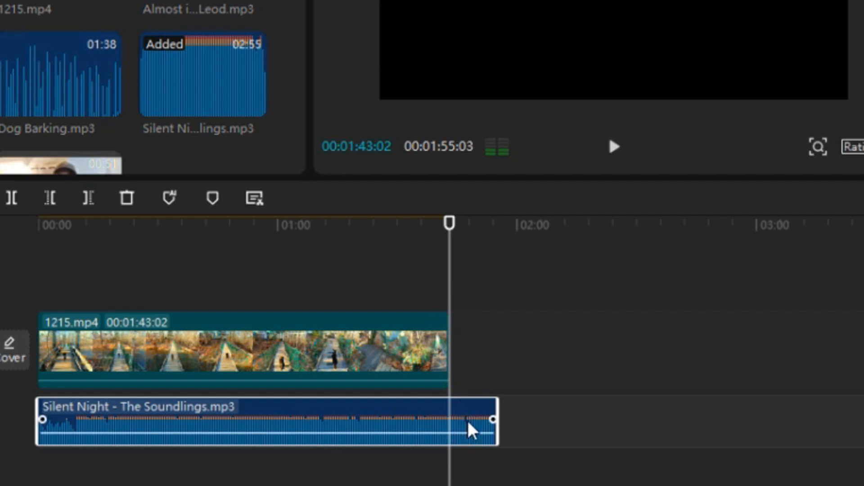
pyautogui.click(12, 206)
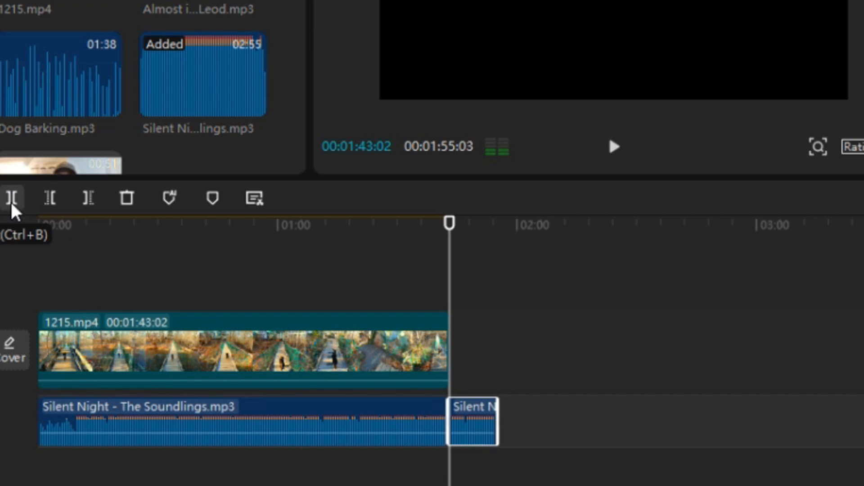
pyautogui.moveTo(486, 411)
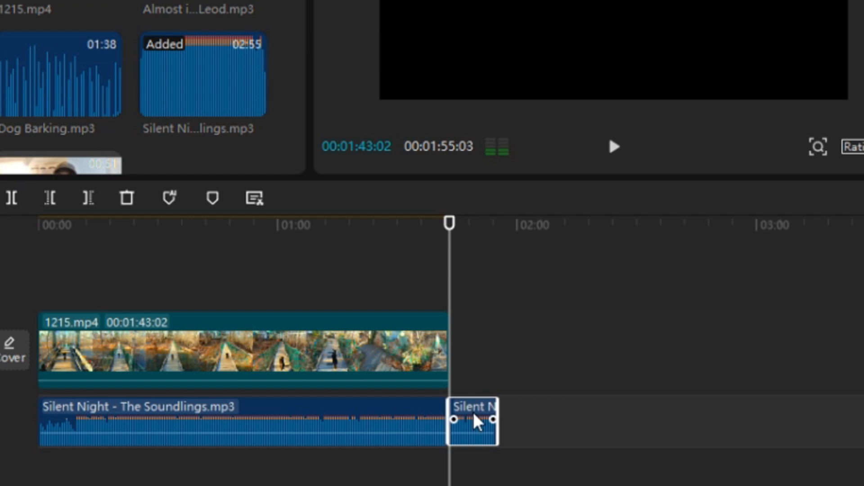
pyautogui.rightClick(474, 413)
pyautogui.click(522, 147)
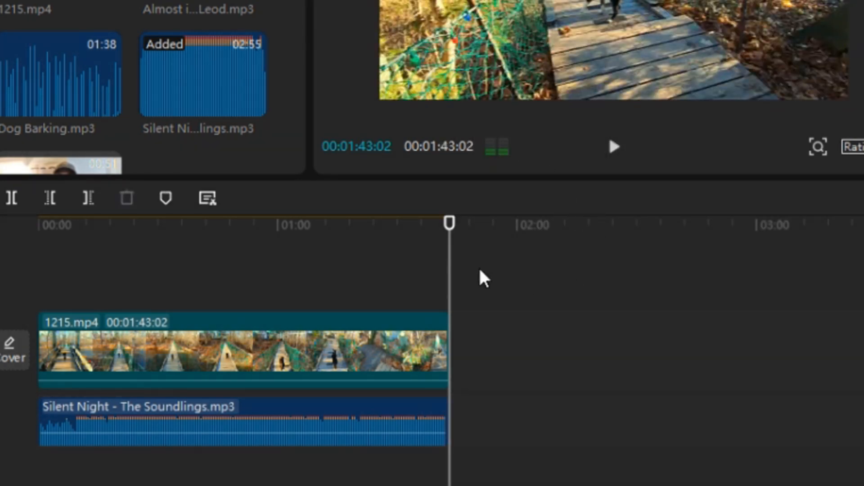
pyautogui.moveTo(434, 278); pyautogui.dragTo(39, 275)
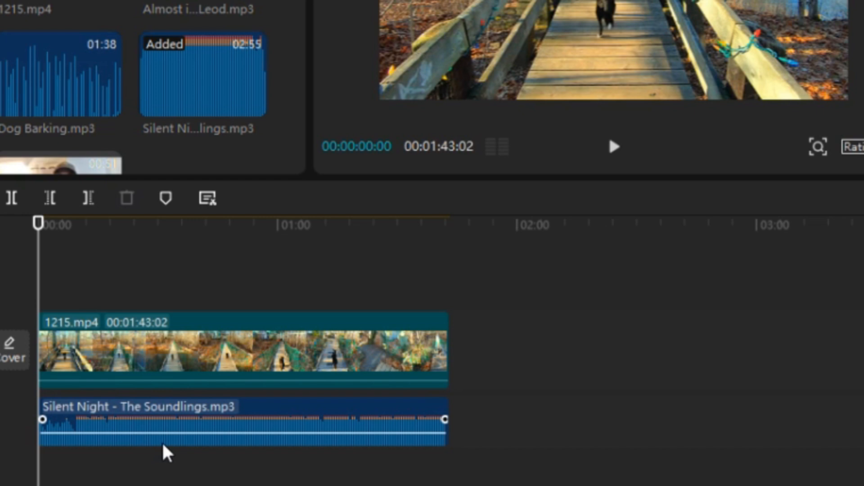
# Step: Lower the Silent Night clip's volume to -27.7 dB and play the first seven seconds to hear it
pyautogui.click(227, 414)
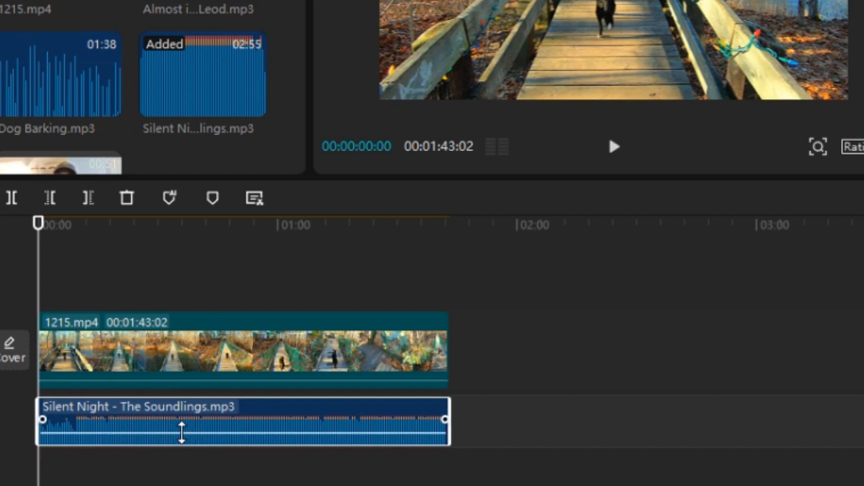
pyautogui.moveTo(181, 433)
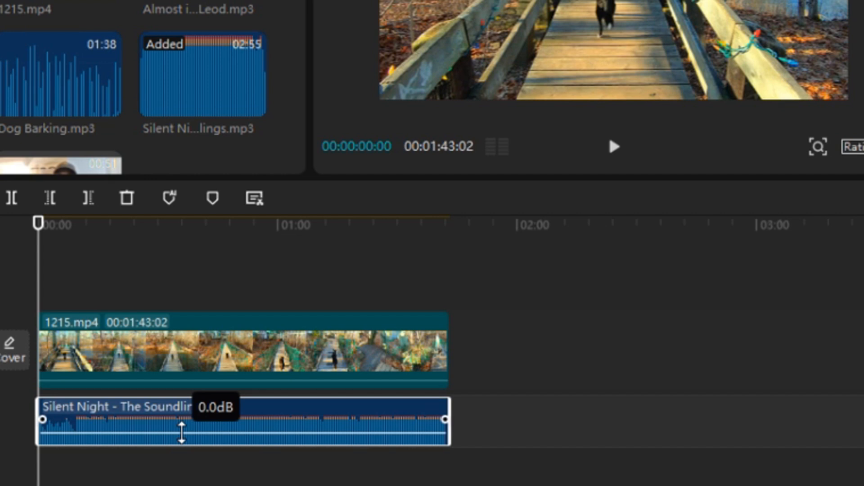
pyautogui.moveTo(181, 433); pyautogui.dragTo(189, 442)
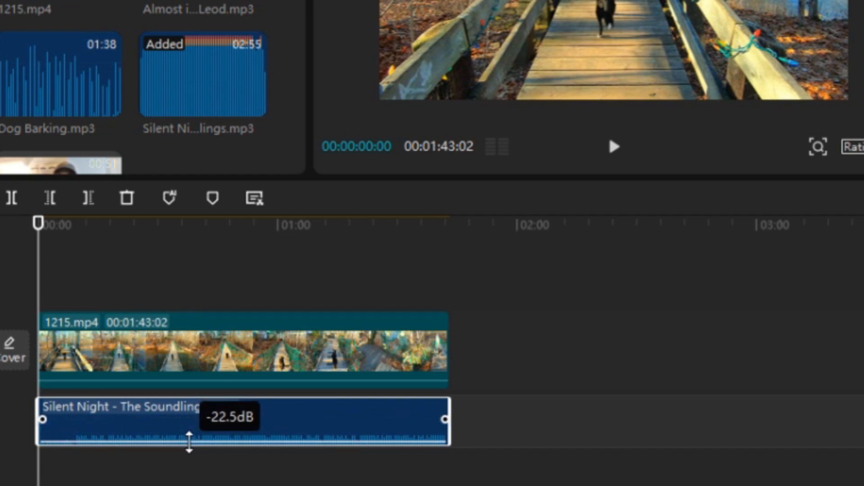
pyautogui.moveTo(189, 443); pyautogui.dragTo(219, 442)
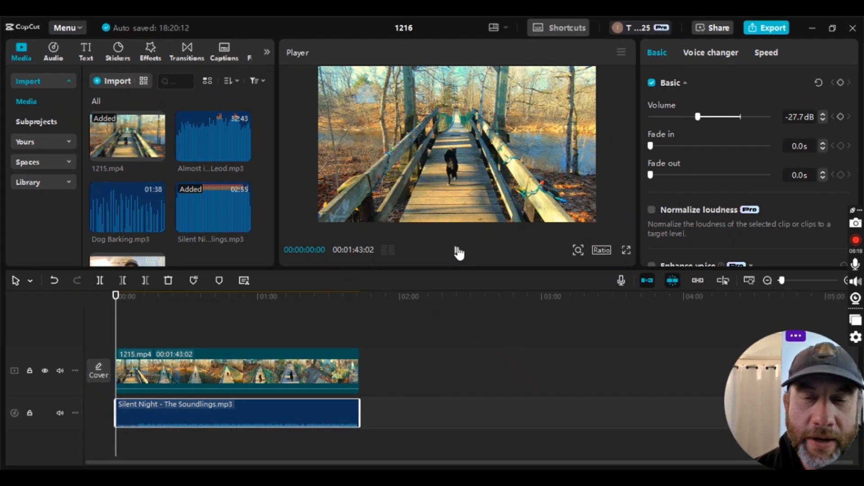
pyautogui.click(475, 239)
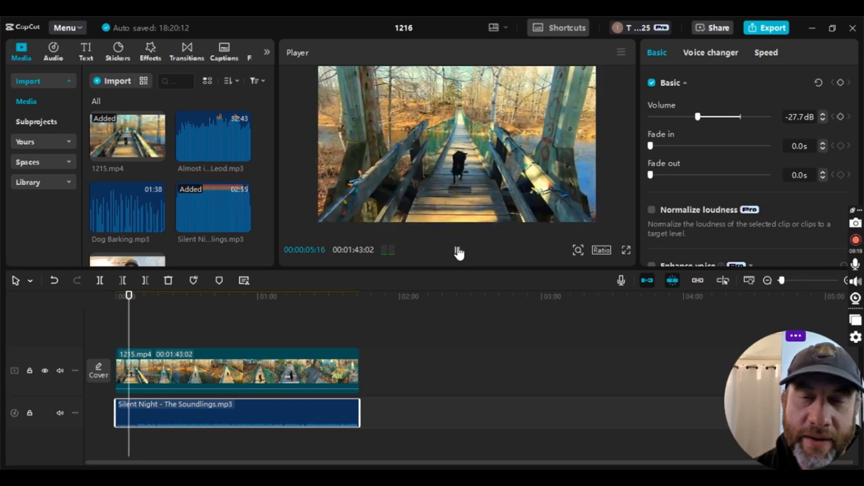
pyautogui.click(457, 250)
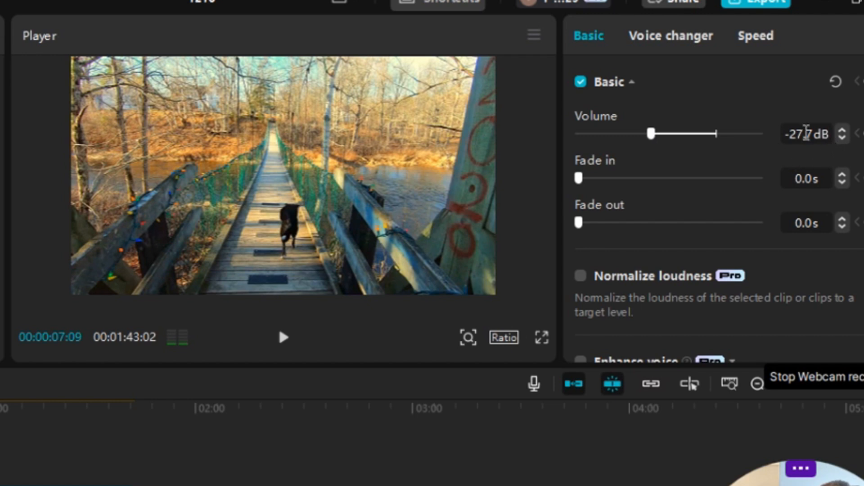
# Step: Raise the Silent Night clip's volume to 14.0 dB and play a few seconds to hear the difference
pyautogui.moveTo(652, 135); pyautogui.dragTo(744, 132)
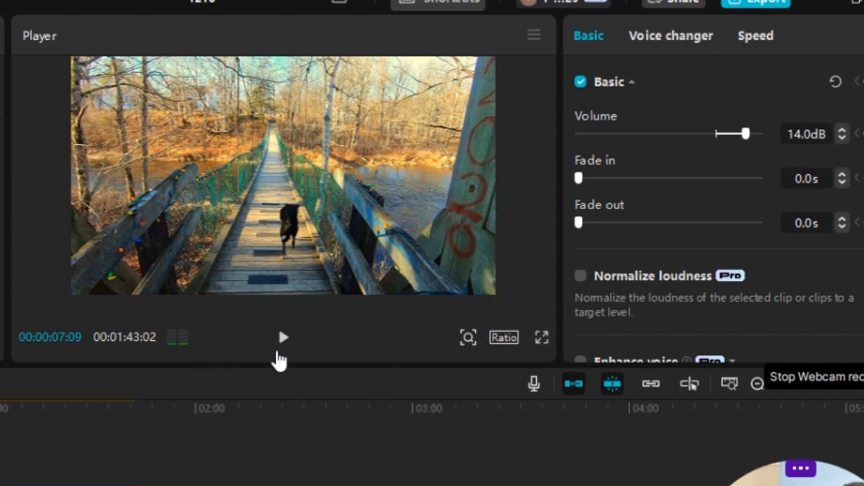
pyautogui.click(282, 336)
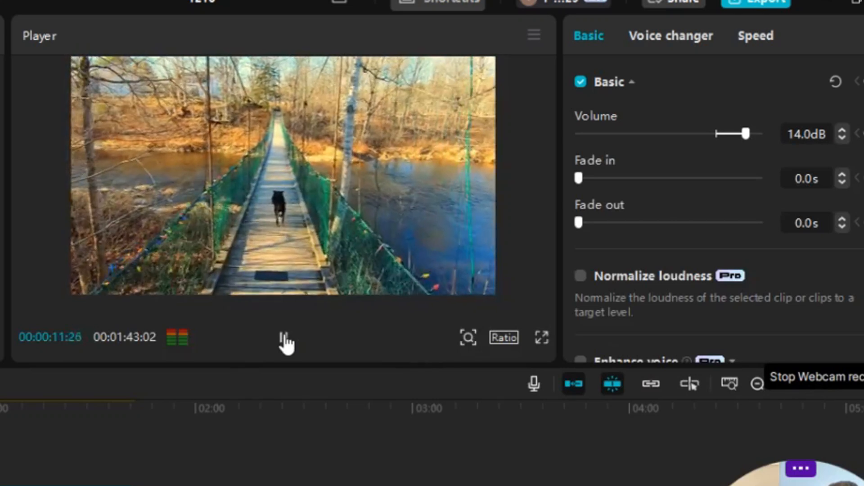
pyautogui.click(284, 337)
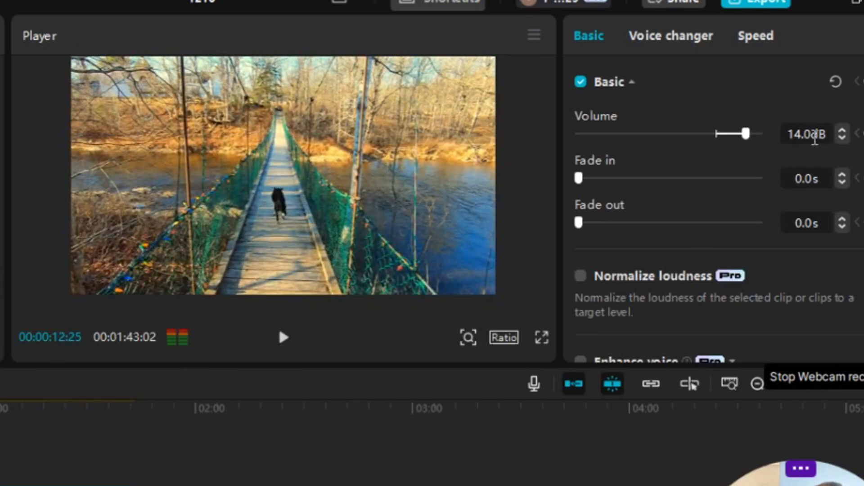
# Step: Reset the Silent Night clip's volume to 0 dB and play it briefly to 00:00:15:05
pyautogui.click(803, 134)
pyautogui.moveTo(792, 135); pyautogui.dragTo(835, 139)
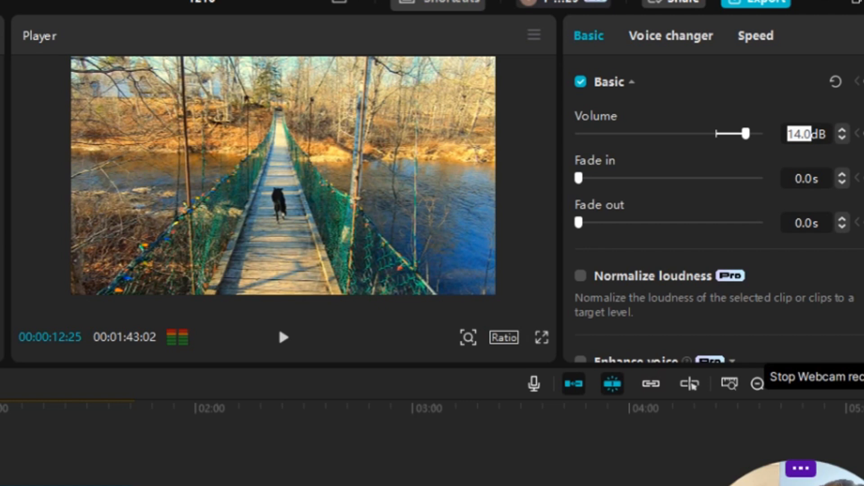
pyautogui.write('0')
pyautogui.press('Return')
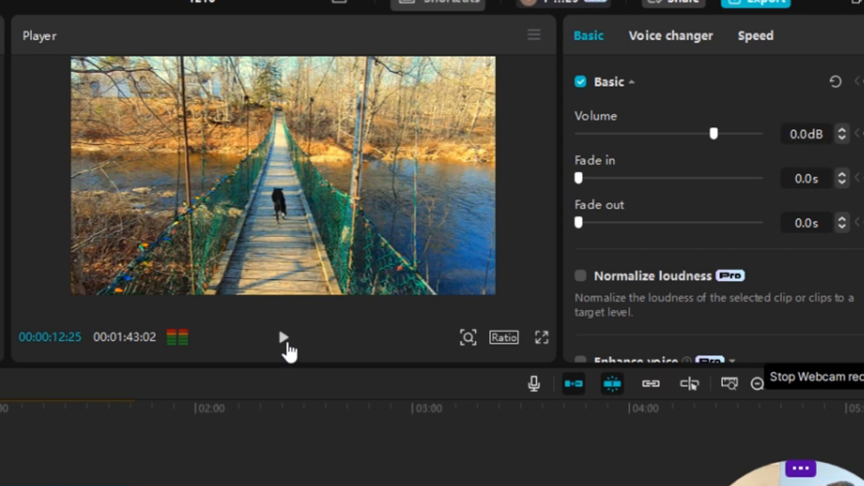
pyautogui.click(286, 344)
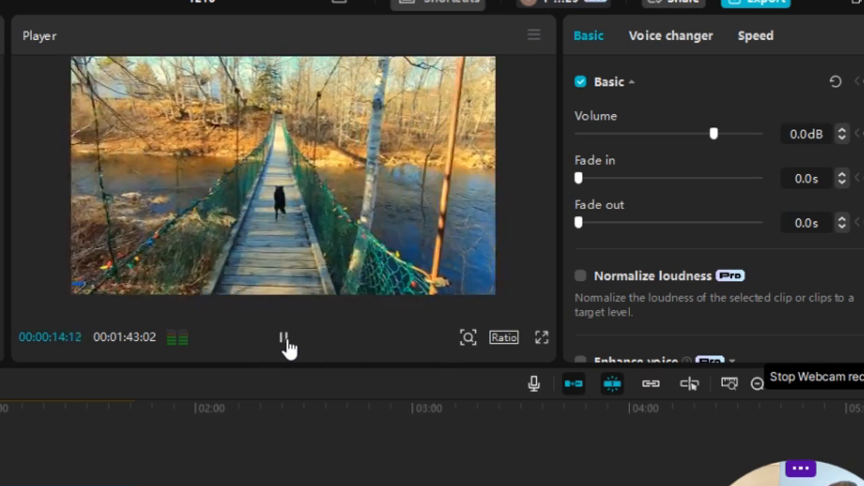
pyautogui.click(287, 344)
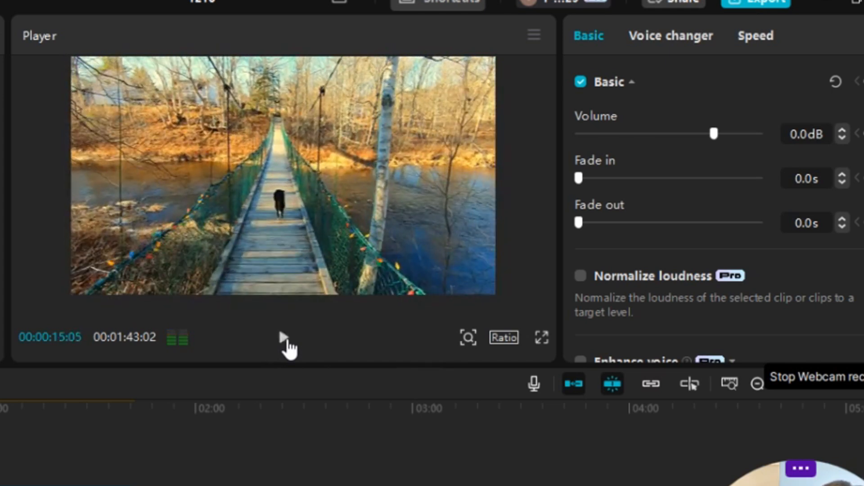
# Step: Nudge the Silent Night volume down 0.1 dB and back to 0.0 dB, and return the playhead to 00:00:00:00
pyautogui.click(842, 138)
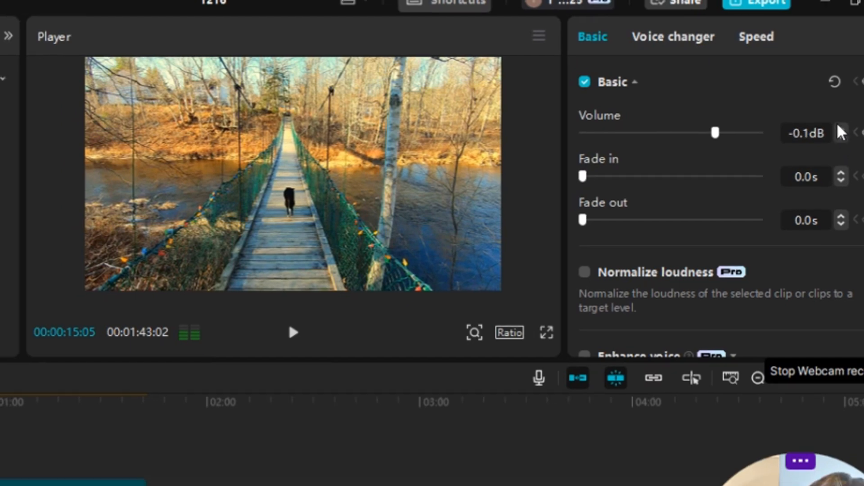
pyautogui.click(842, 129)
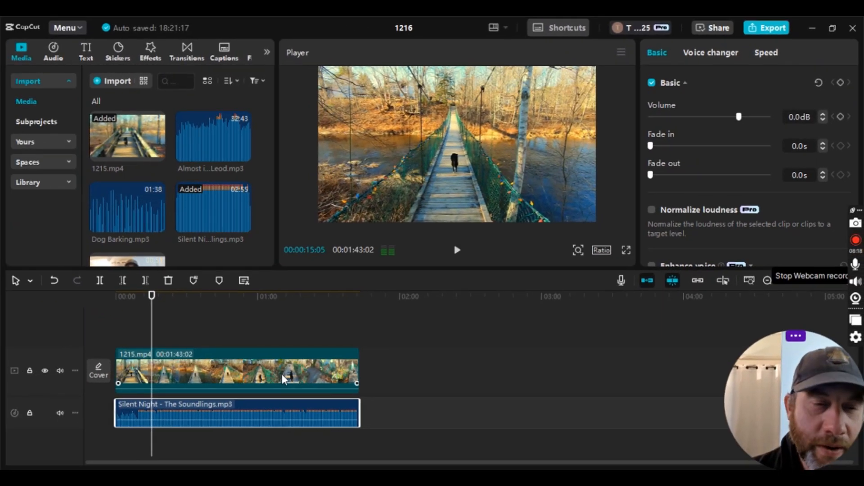
pyautogui.moveTo(153, 320); pyautogui.dragTo(105, 309)
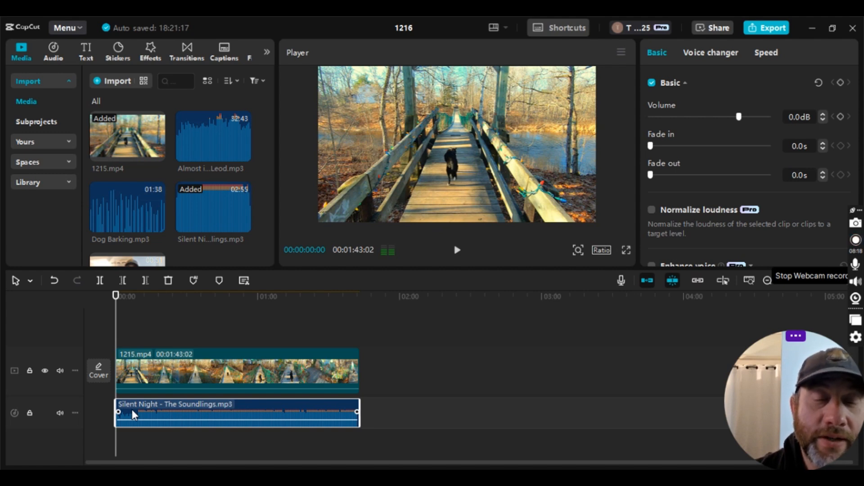
# Step: Add Dog Barking.mp3 on a new audio track beneath Silent Night and trim it to a short clip starting at about 4 seconds
pyautogui.click(135, 207)
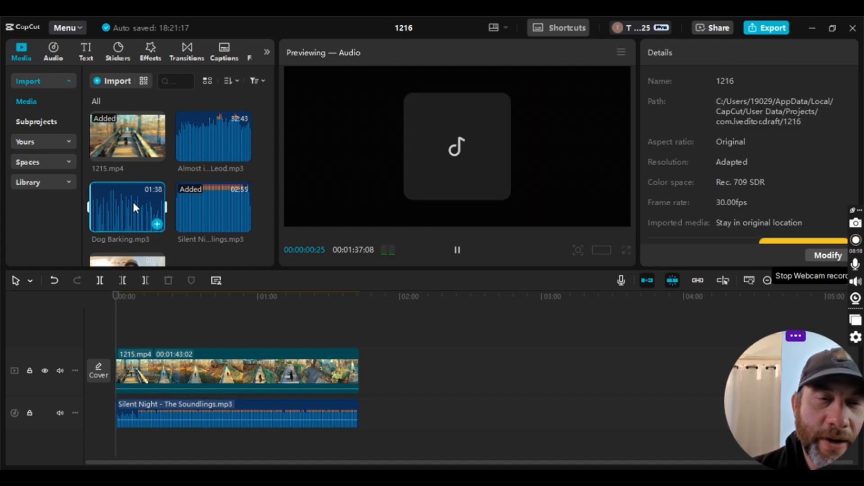
pyautogui.moveTo(138, 210); pyautogui.dragTo(135, 435)
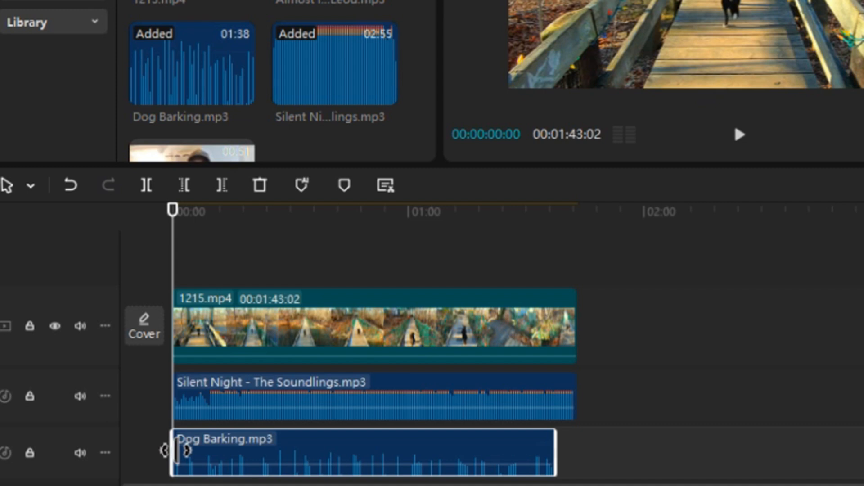
pyautogui.moveTo(177, 450); pyautogui.dragTo(228, 453)
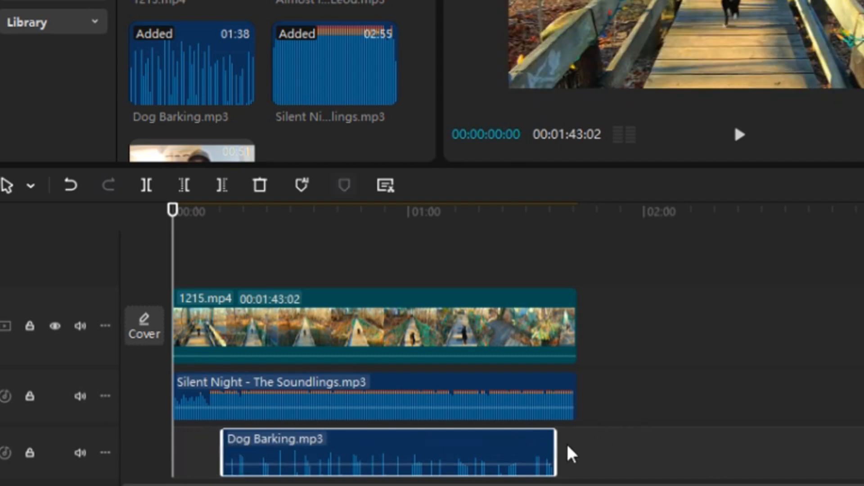
pyautogui.moveTo(560, 446); pyautogui.dragTo(204, 445)
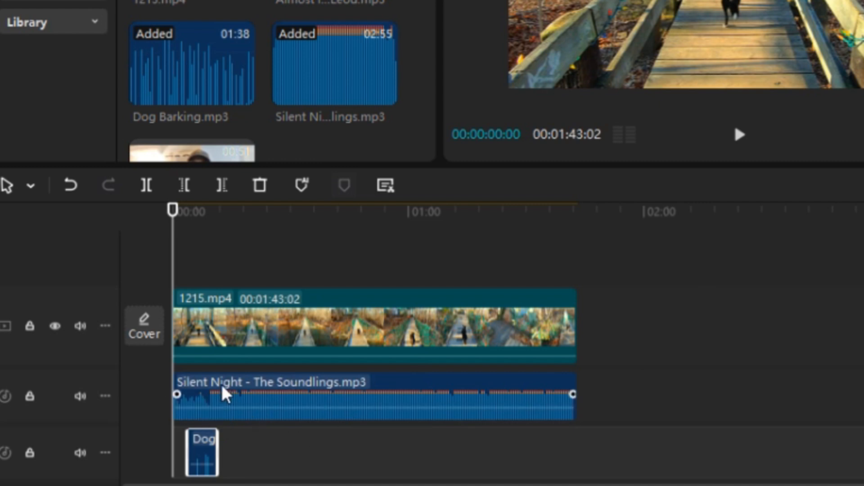
# Step: Set the Silent Night clip's volume to 5 dB and add a volume keyframe at its start
pyautogui.click(218, 396)
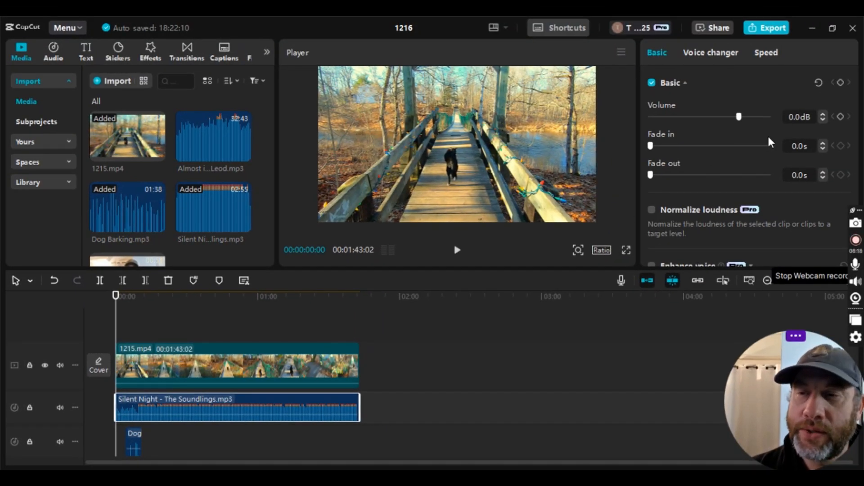
pyautogui.click(796, 116)
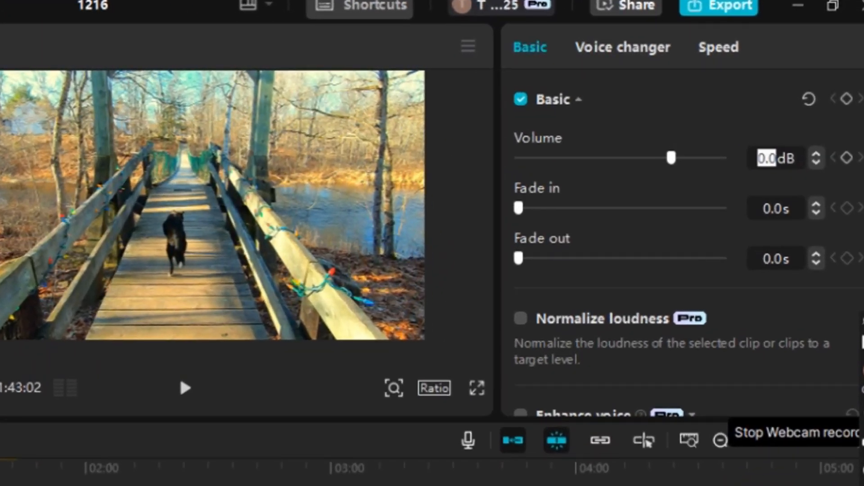
pyautogui.write('5')
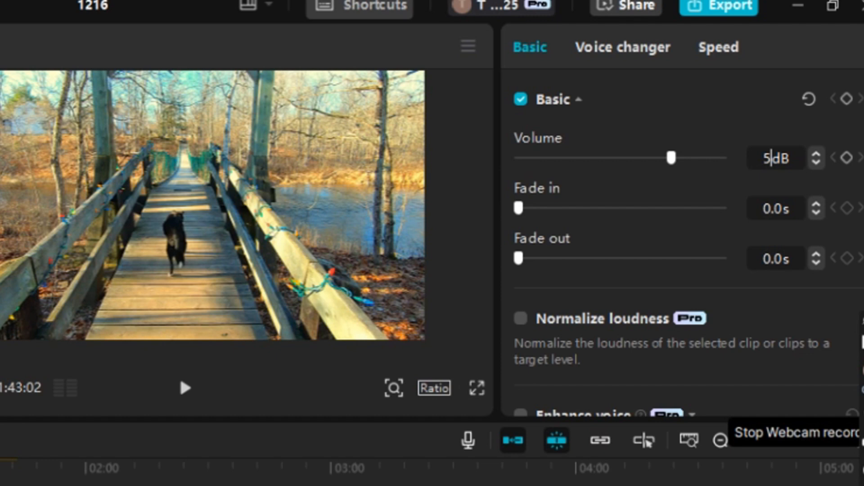
pyautogui.press('Return')
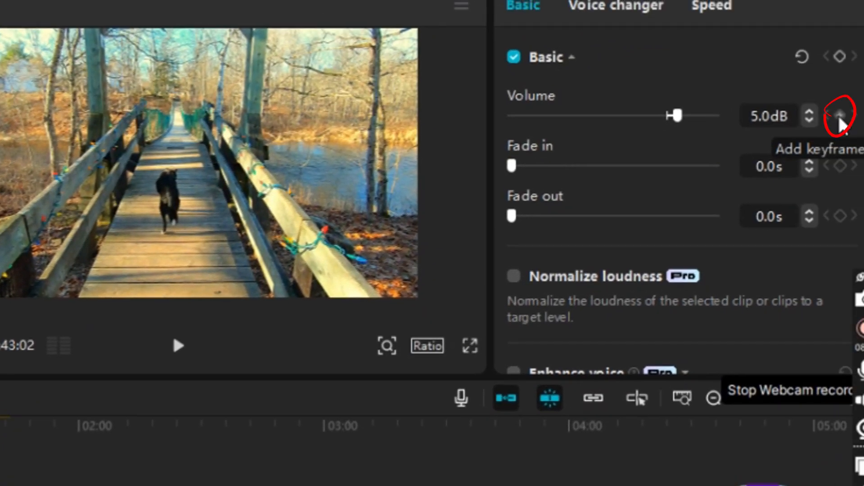
pyautogui.click(839, 115)
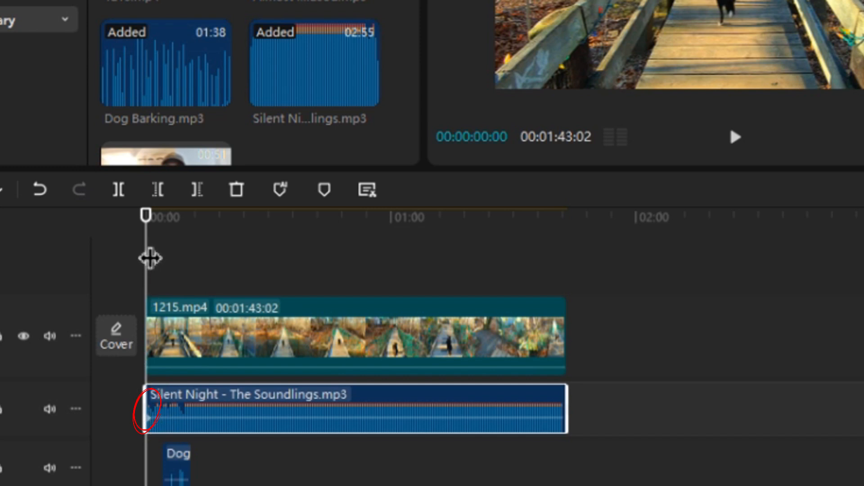
# Step: Set the Silent Night clip's volume to -25 dB at 00:00:04:00, where the dog barking begins, as a second keyframe
pyautogui.click(162, 258)
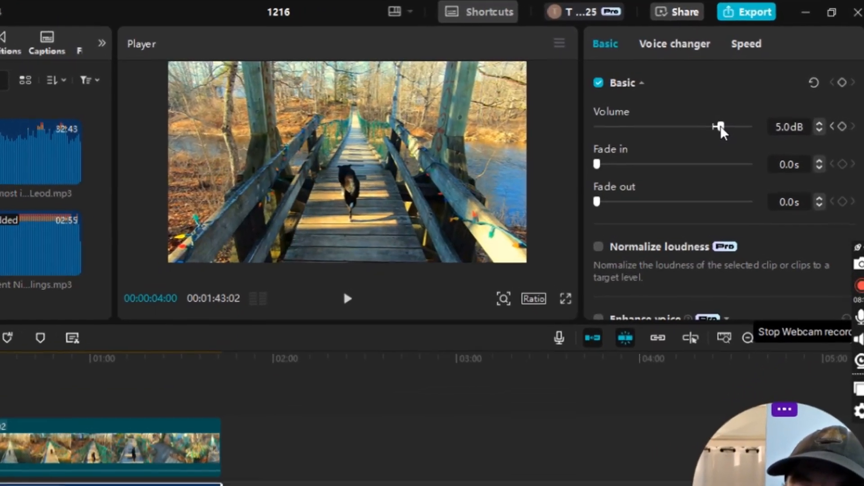
pyautogui.moveTo(746, 117); pyautogui.dragTo(748, 117)
pyautogui.moveTo(704, 137); pyautogui.dragTo(635, 140)
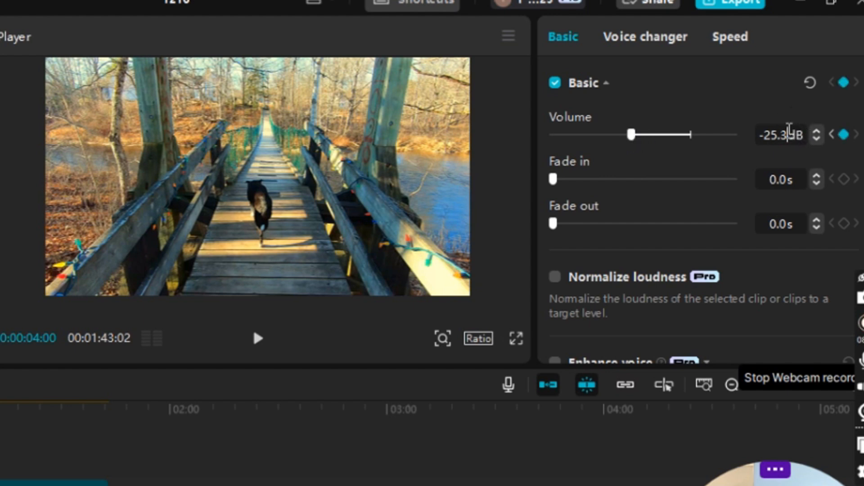
pyautogui.click(789, 134)
pyautogui.write('-')
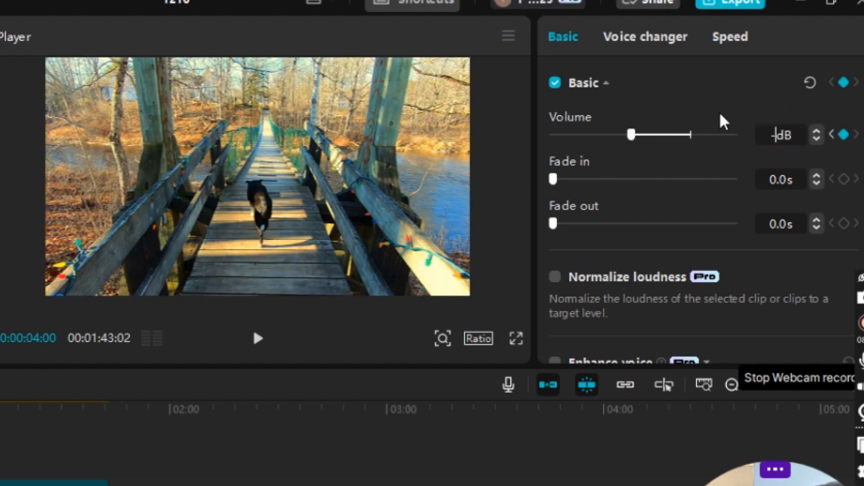
pyautogui.write('25')
pyautogui.press('Return')
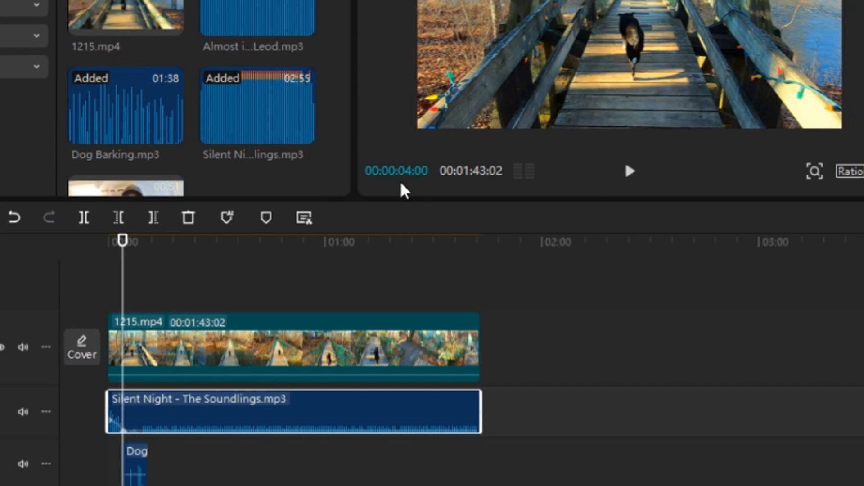
# Step: Add a -25 dB volume keyframe at 00:00:11:06, where the barking ends, and set the volume to 5.0 dB at 00:00:14:13
pyautogui.moveTo(129, 284); pyautogui.dragTo(149, 295)
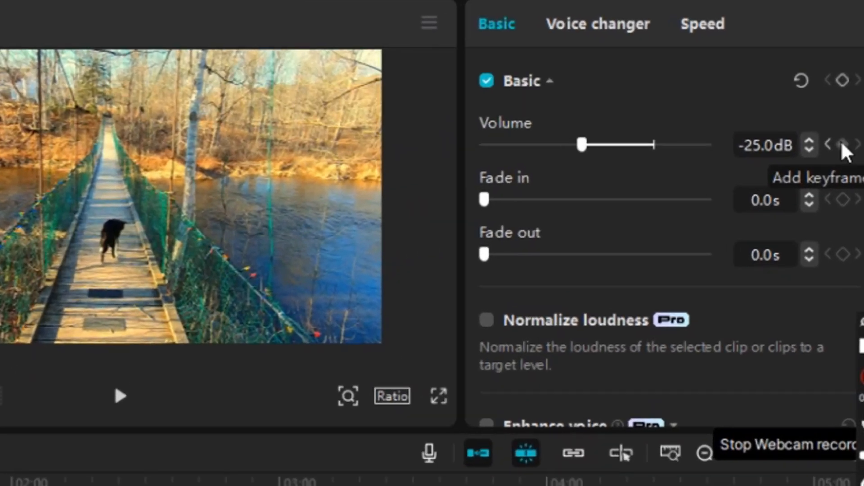
pyautogui.click(841, 145)
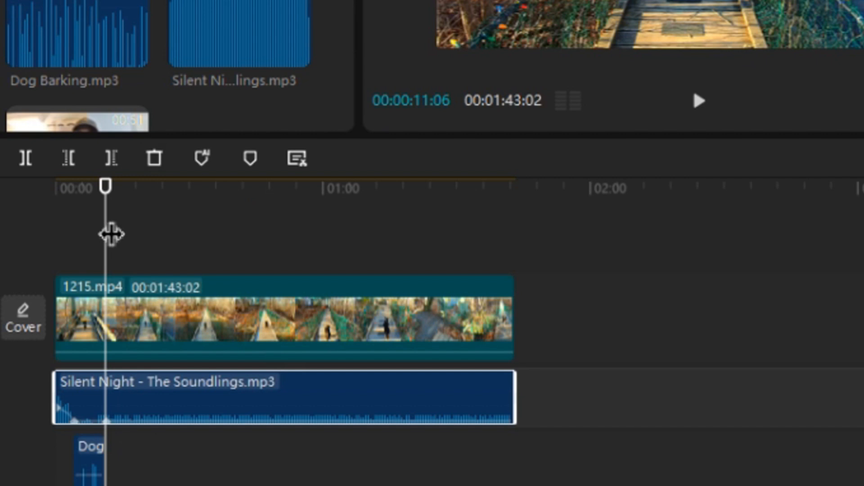
pyautogui.moveTo(115, 220); pyautogui.dragTo(126, 237)
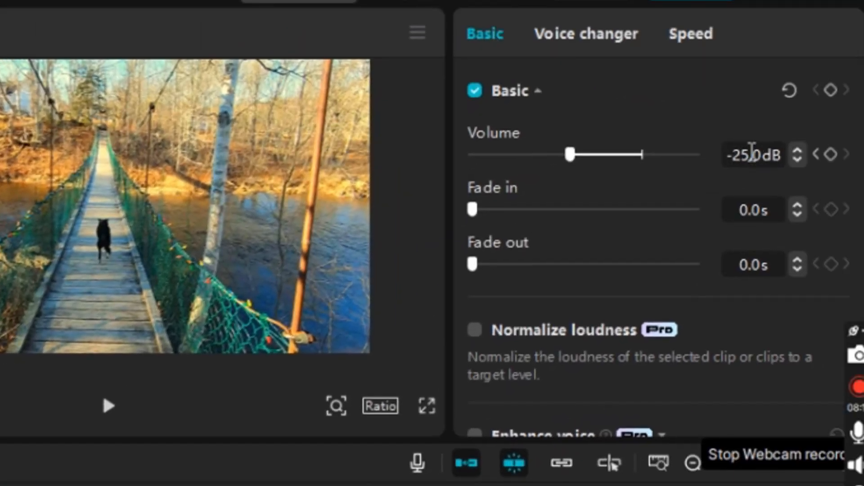
pyautogui.moveTo(750, 154); pyautogui.dragTo(724, 153)
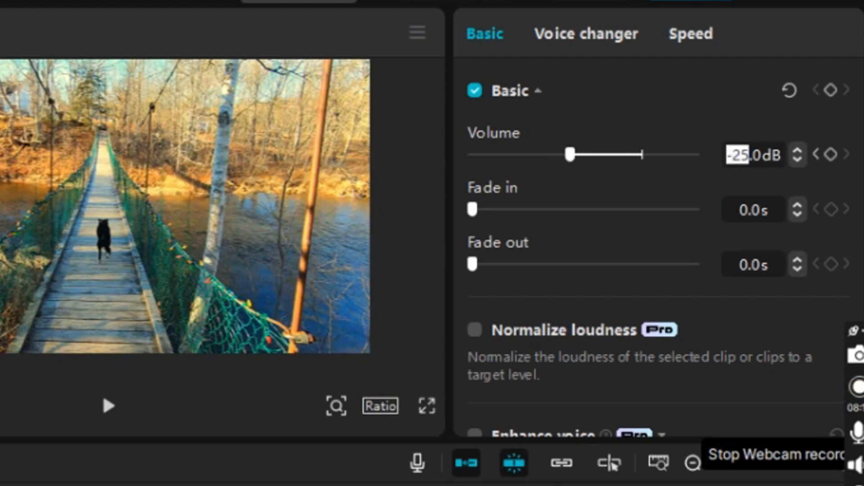
pyautogui.write('5')
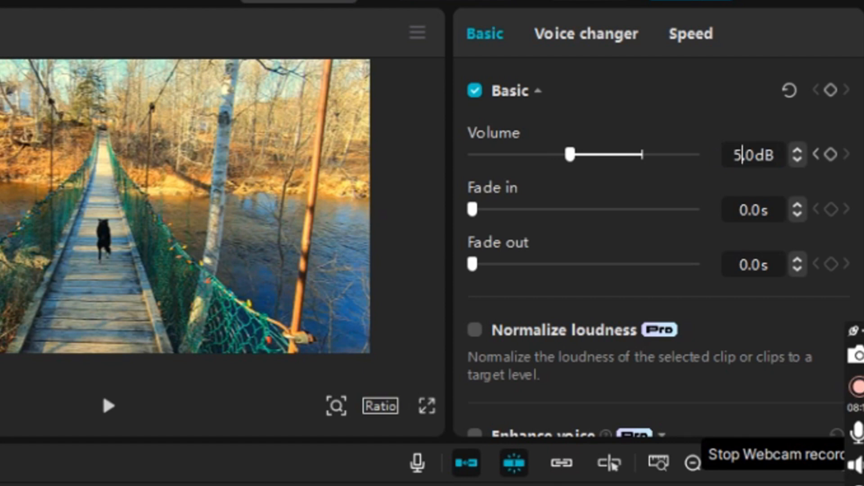
pyautogui.press('Return')
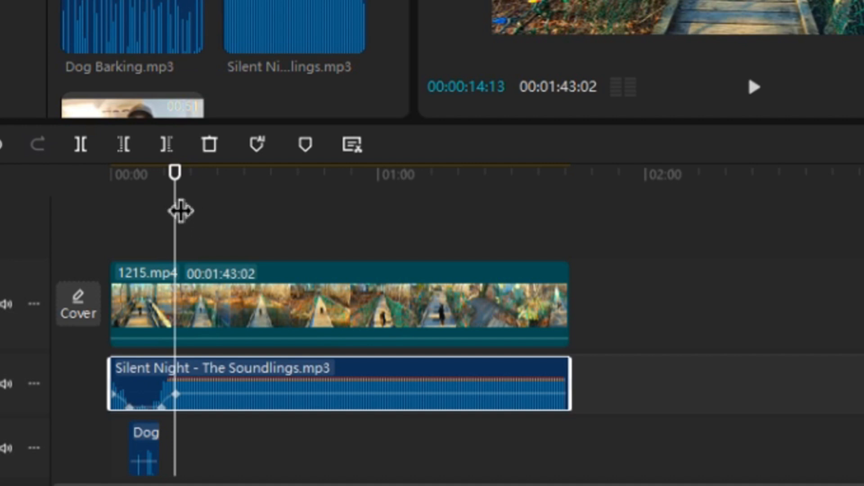
# Step: Play the timeline from the start past the dog barking to check the Silent Night volume changes
pyautogui.moveTo(178, 210); pyautogui.dragTo(103, 208)
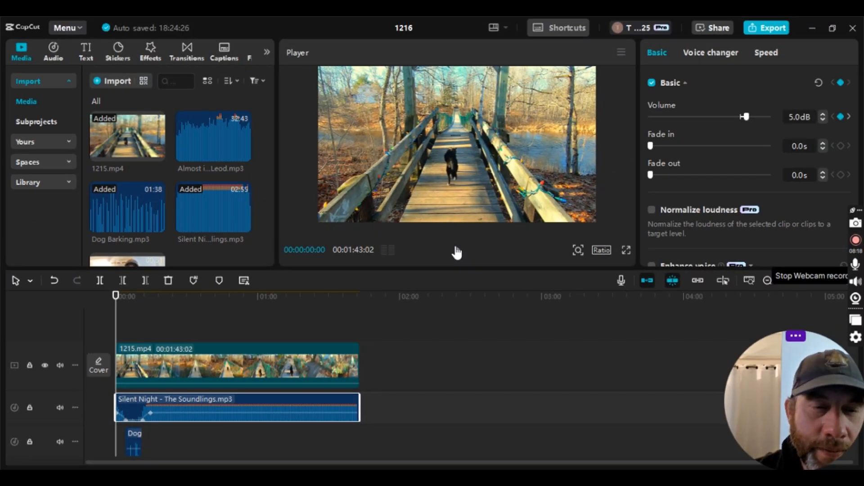
pyautogui.click(456, 251)
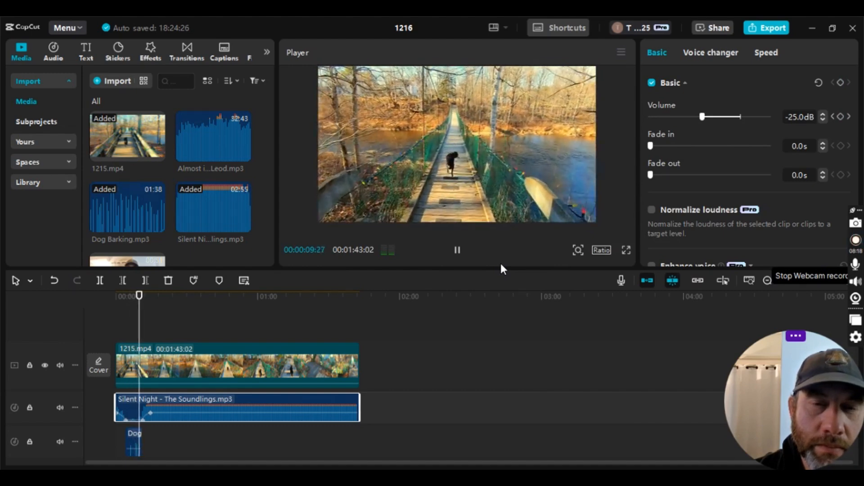
pyautogui.click(456, 252)
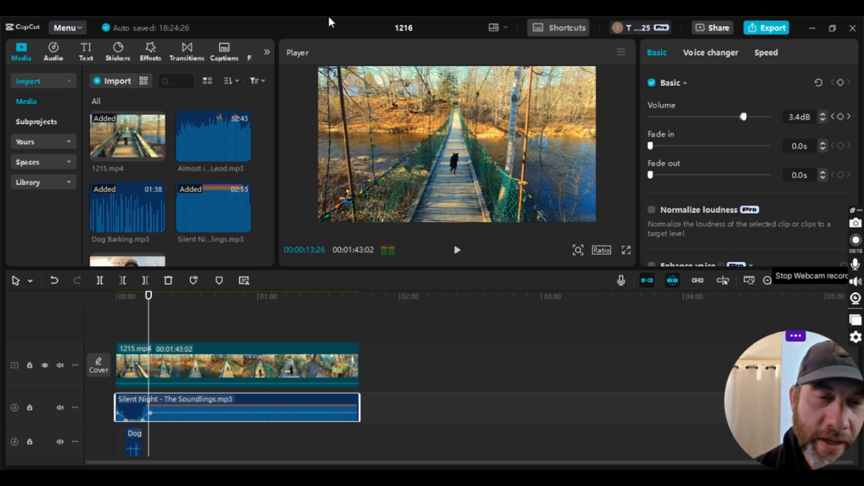
# Step: Select the 1215.mp4, Silent Night and Dog Barking clips together and delete them from the timeline
pyautogui.click(251, 452)
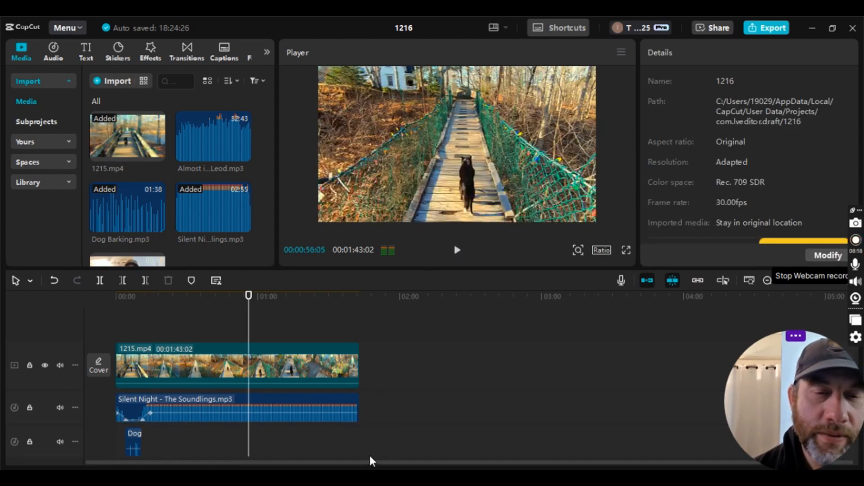
pyautogui.moveTo(367, 453); pyautogui.dragTo(127, 332)
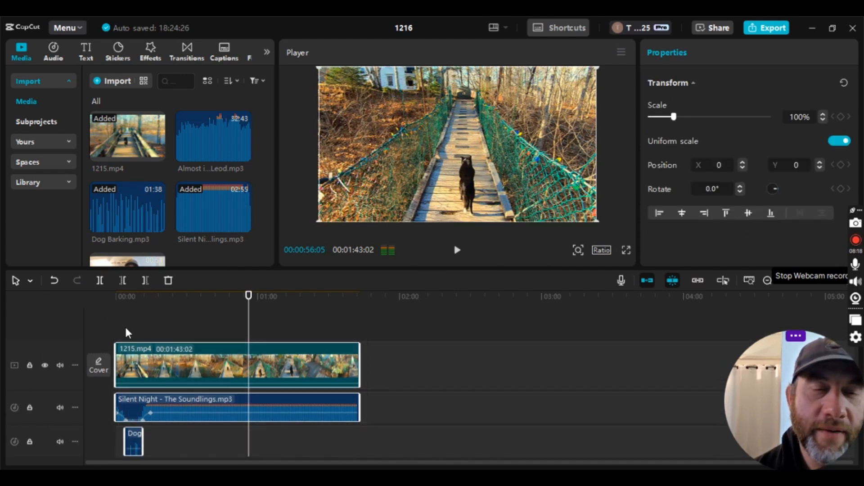
pyautogui.rightClick(149, 359)
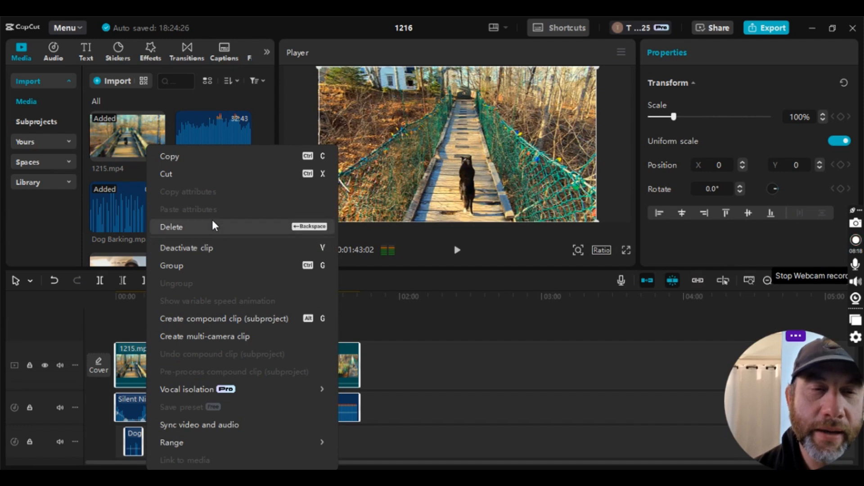
pyautogui.click(220, 229)
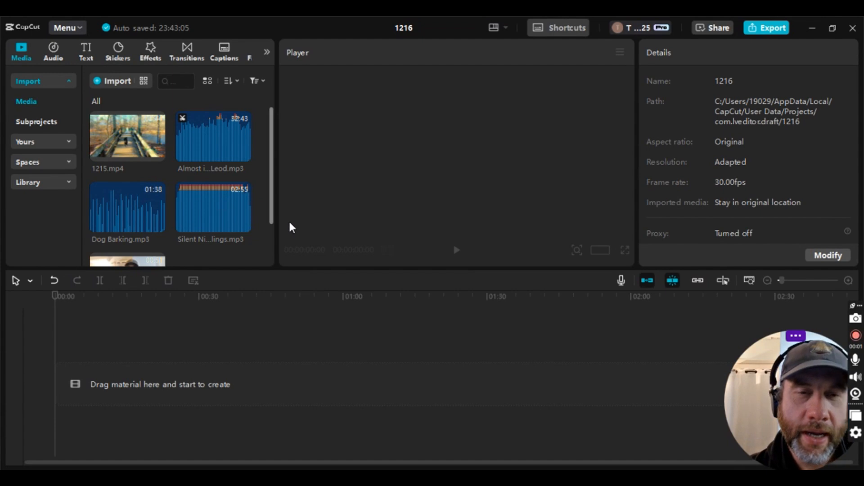
# Step: Add the talking-head video WIN_20241215_18_43_40_Pro.mp4 from the imported media to the start of the empty timeline
pyautogui.scroll(-2, 176, 193)
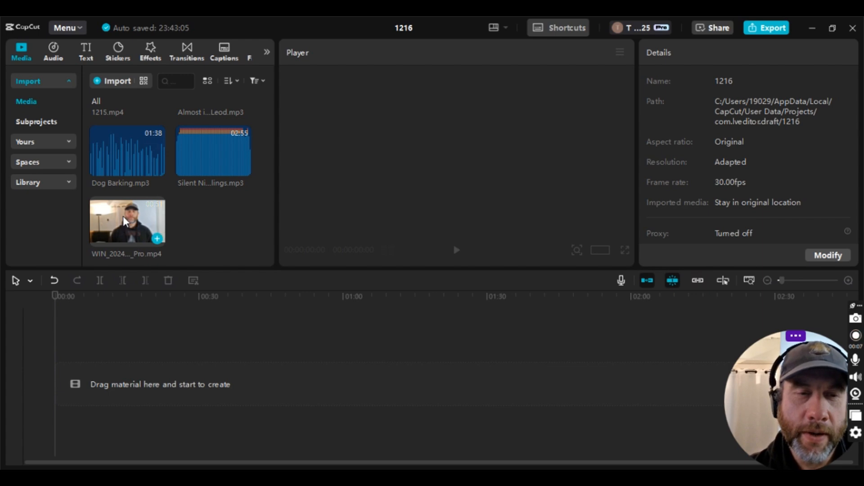
pyautogui.moveTo(136, 220); pyautogui.dragTo(157, 371)
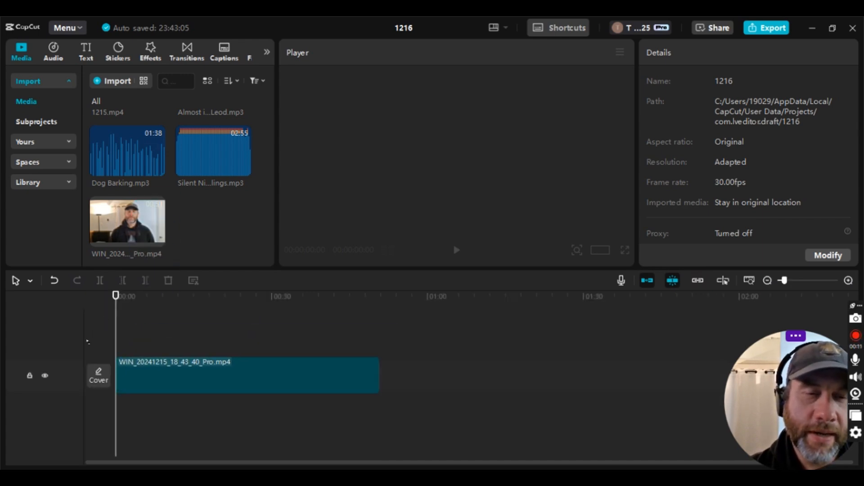
# Step: Shorten Almost in F - Tranquillity to its first 00:01:21:23 in the imported media and add it beneath the video
pyautogui.scroll(2, 206, 261)
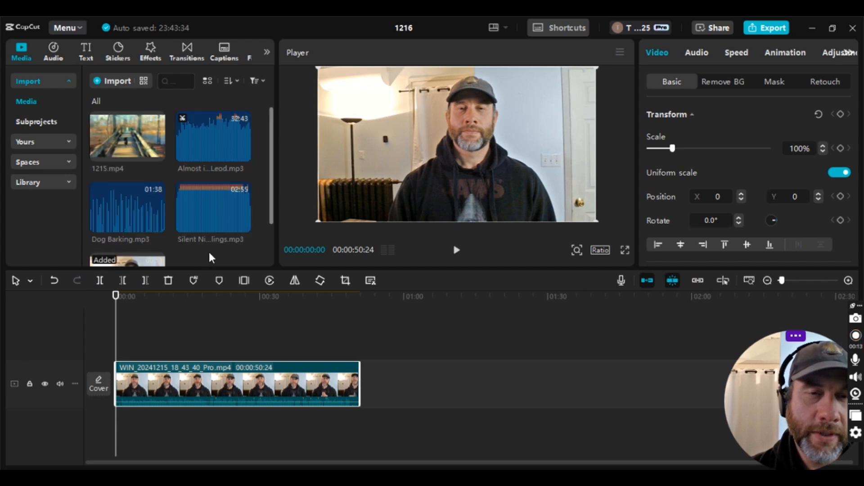
pyautogui.click(229, 132)
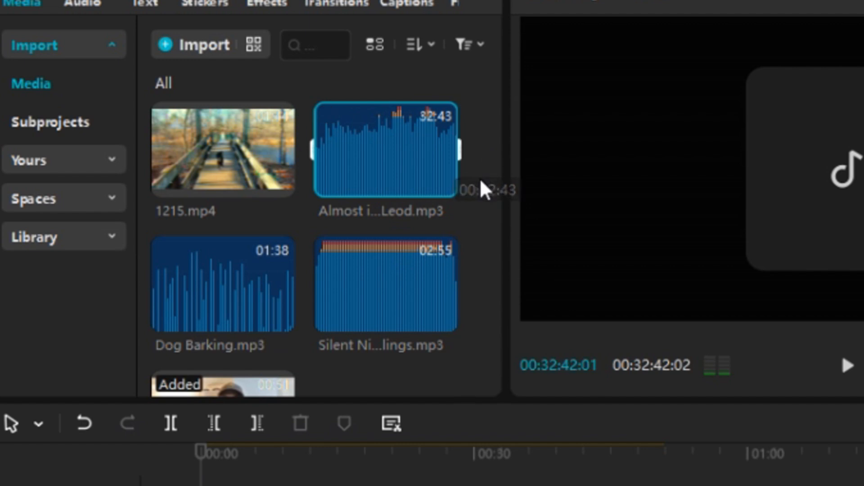
pyautogui.click(472, 182)
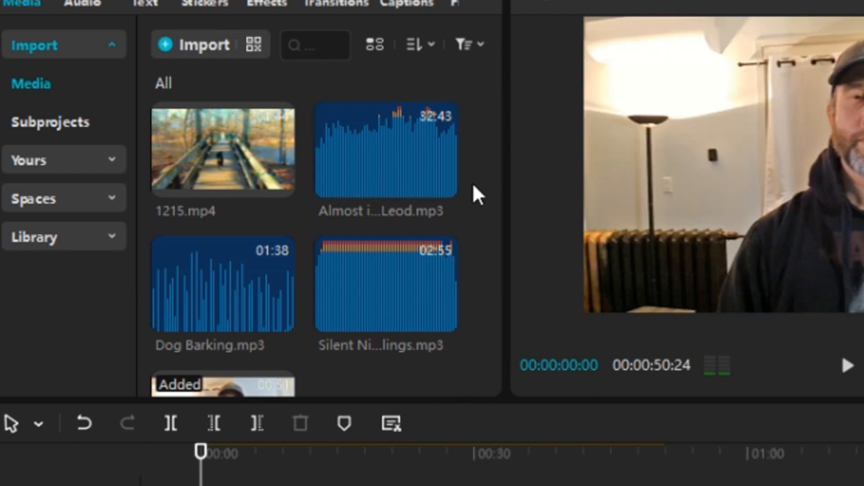
pyautogui.click(440, 150)
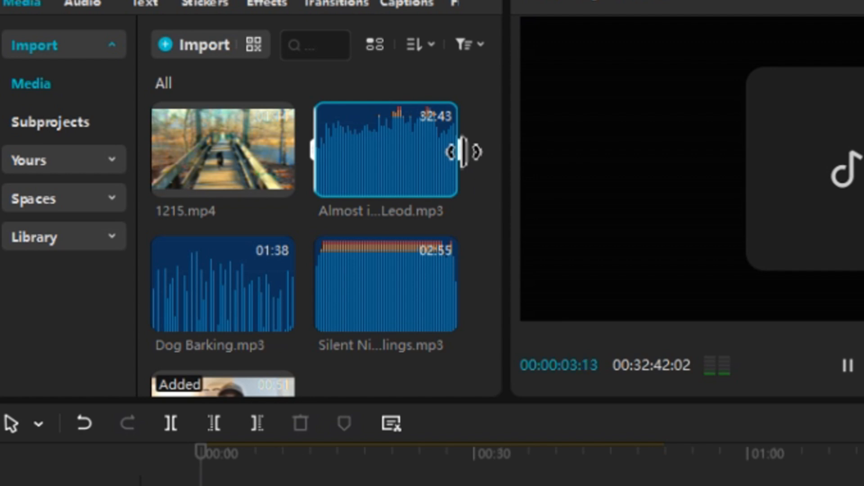
pyautogui.moveTo(463, 152); pyautogui.dragTo(464, 146)
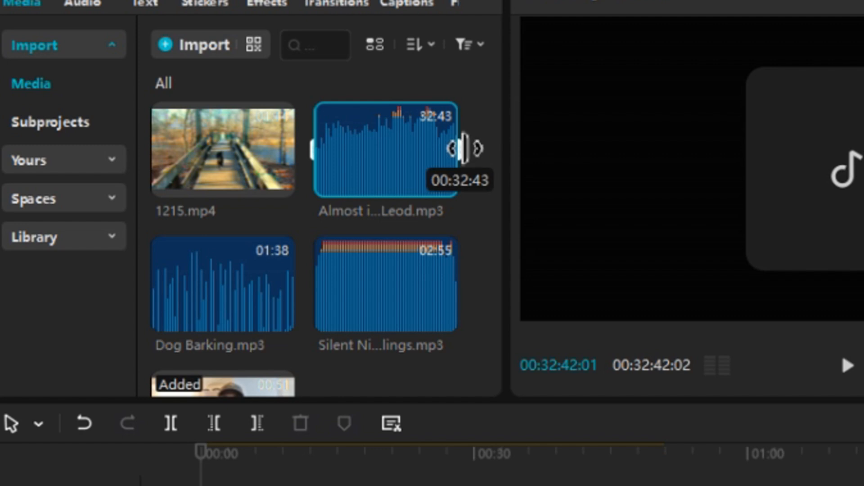
pyautogui.moveTo(464, 148); pyautogui.dragTo(319, 135)
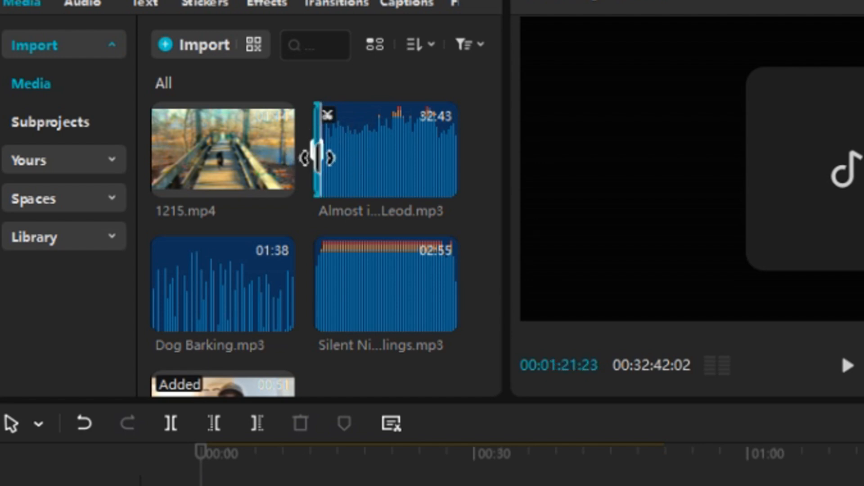
pyautogui.moveTo(321, 163)
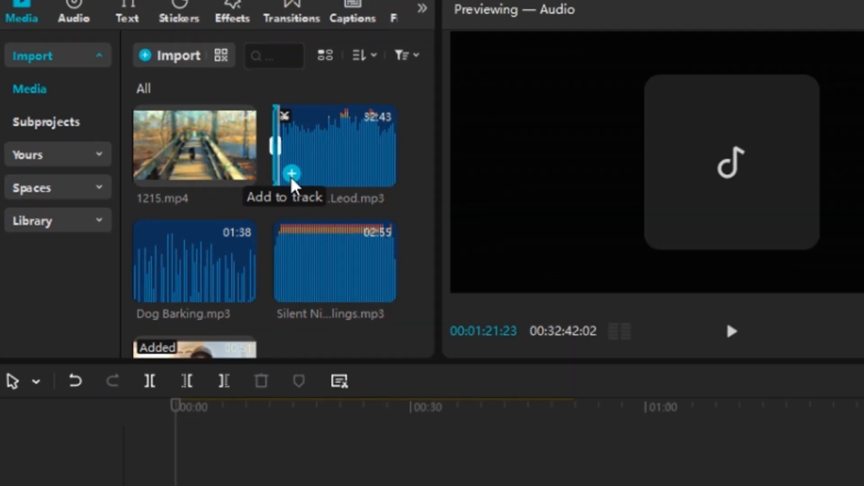
pyautogui.click(334, 183)
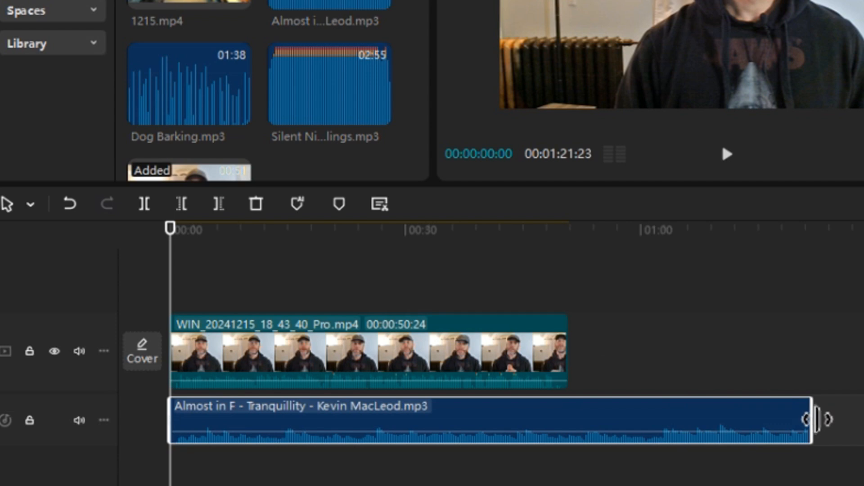
# Step: Trim the end of the Almost in F music clip to the video's end and play the opening to judge the balance
pyautogui.moveTo(816, 420)
pyautogui.mouseDown()
pyautogui.moveTo(662, 405)
pyautogui.moveTo(572, 385)
pyautogui.mouseUp()
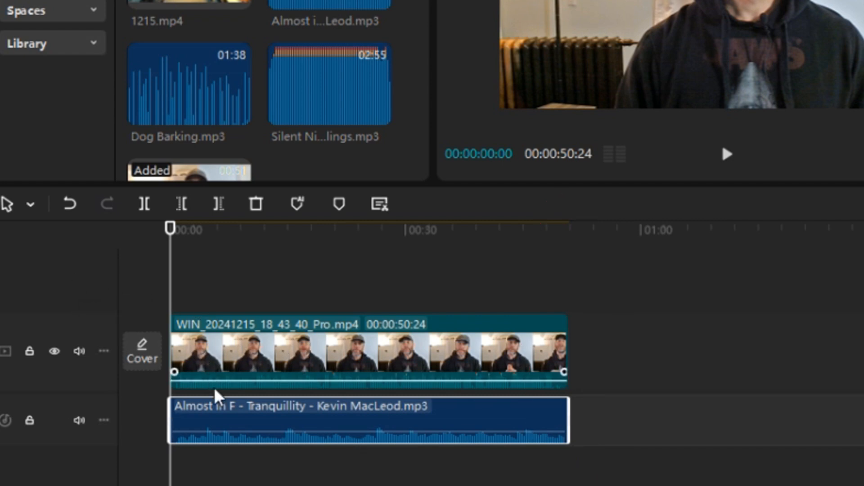
pyautogui.click(725, 155)
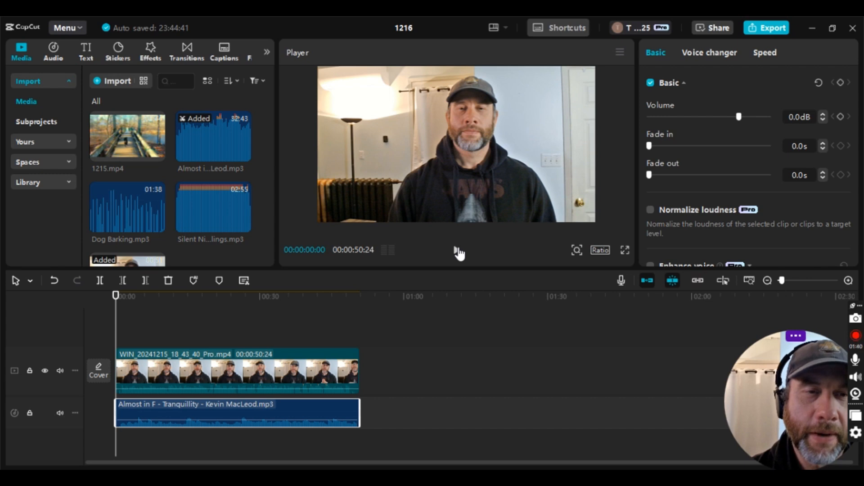
pyautogui.click(458, 251)
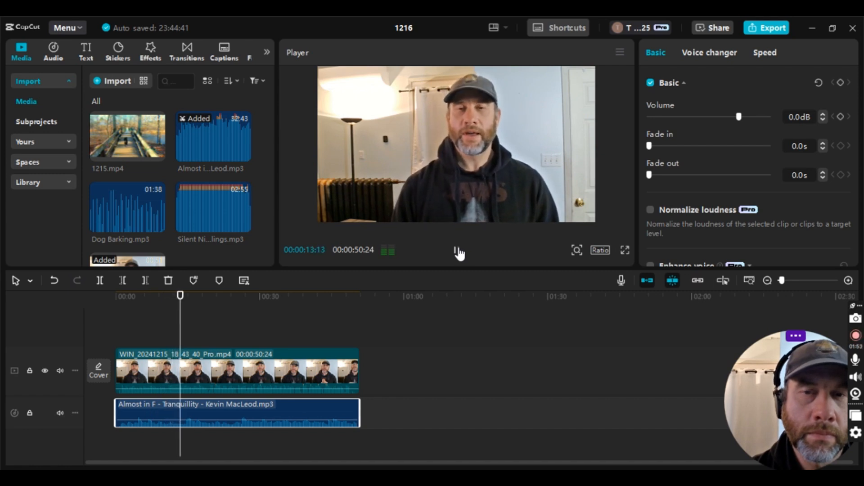
pyautogui.click(457, 250)
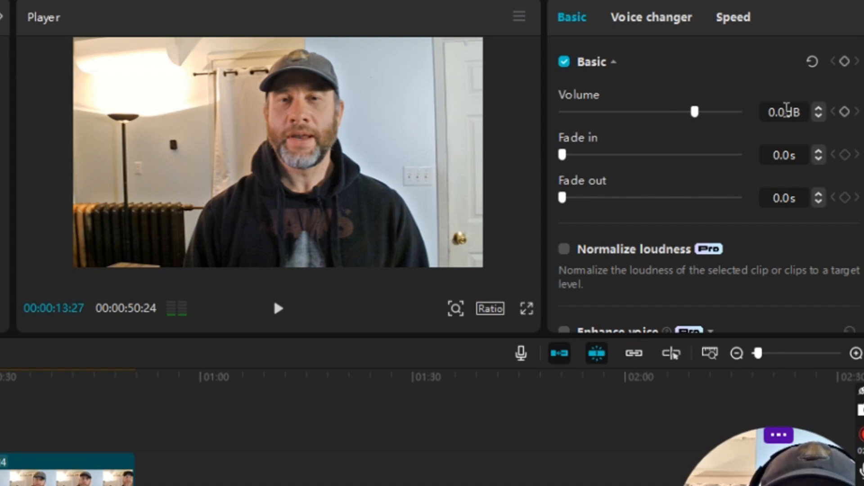
# Step: Set the Almost in F music volume to -10 dB and play from the start to check it against the voice
pyautogui.moveTo(786, 111); pyautogui.dragTo(689, 103)
pyautogui.write('-10')
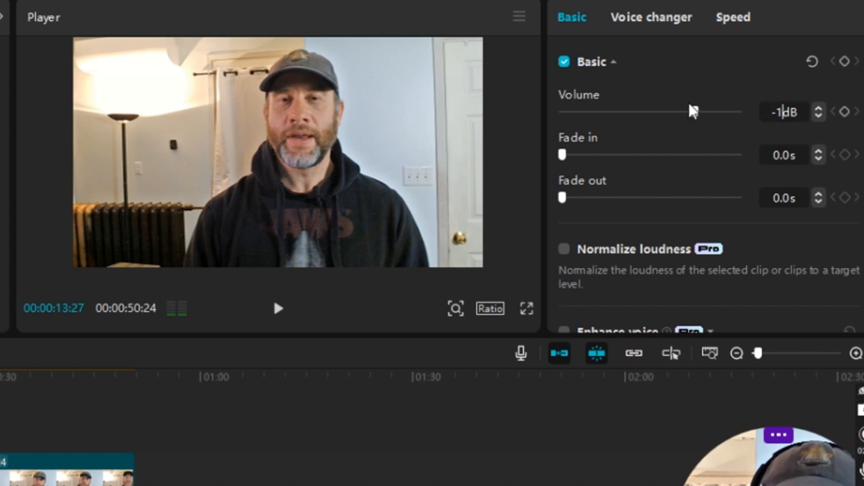
pyautogui.press('Return')
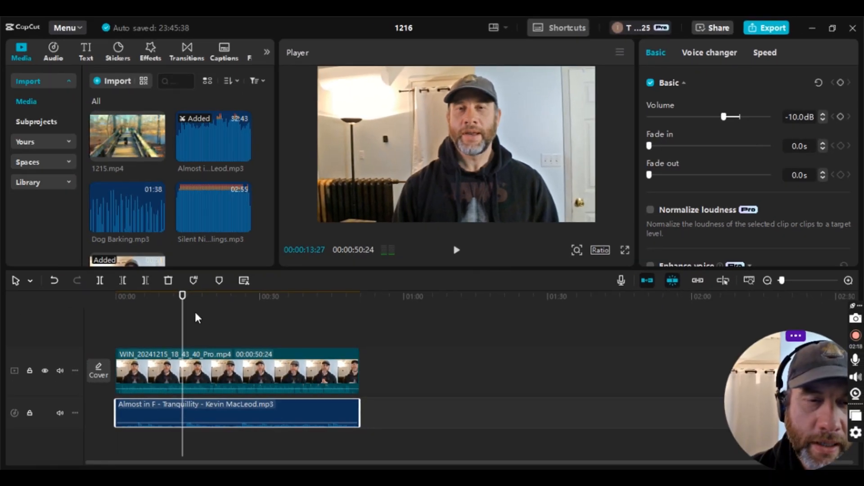
pyautogui.moveTo(185, 326); pyautogui.dragTo(116, 330)
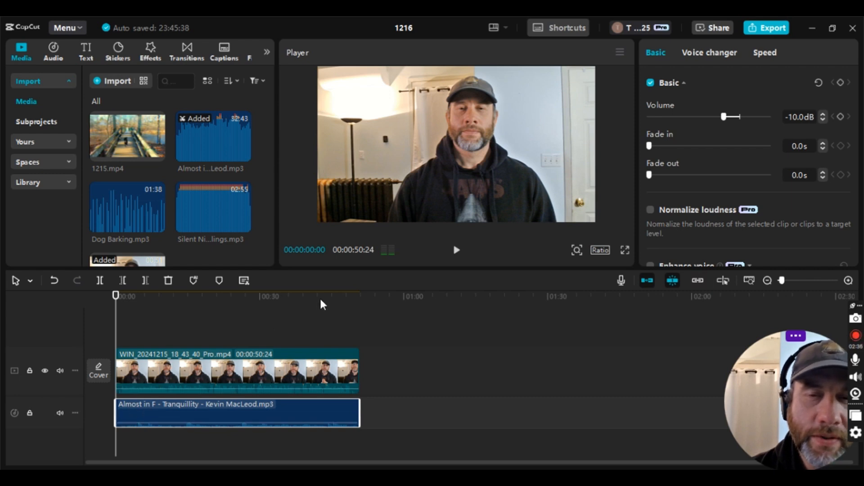
pyautogui.click(457, 252)
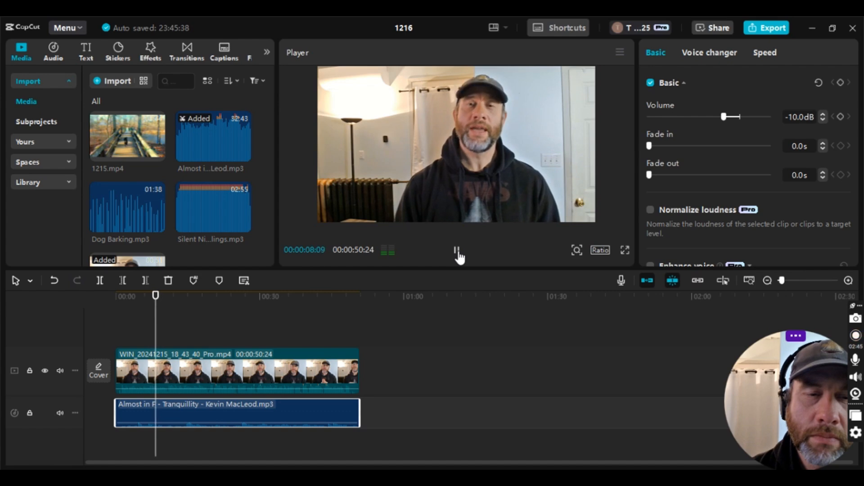
pyautogui.click(457, 250)
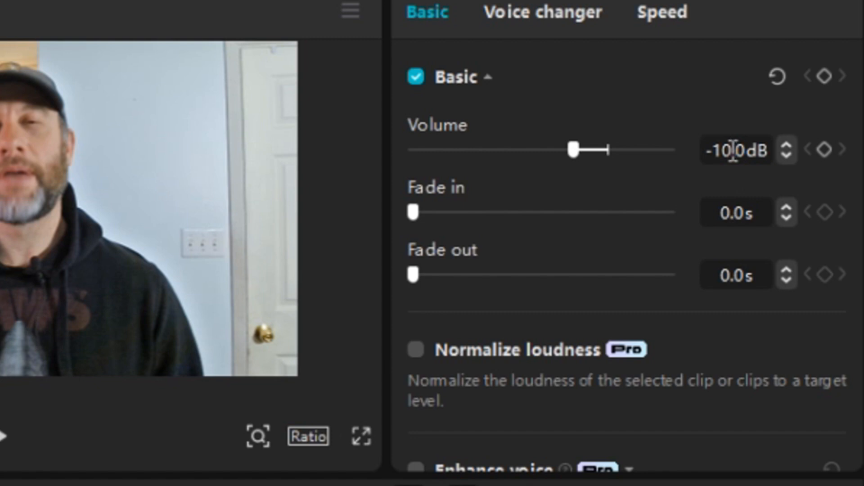
# Step: Set the Almost in F music volume to -7 dB and play on to compare it with the voice
pyautogui.moveTo(735, 149); pyautogui.dragTo(715, 156)
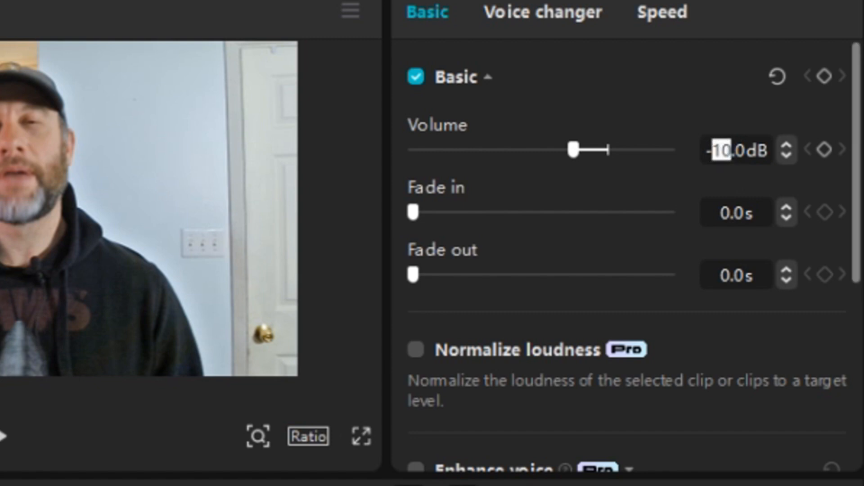
pyautogui.write('7')
pyautogui.press('Return')
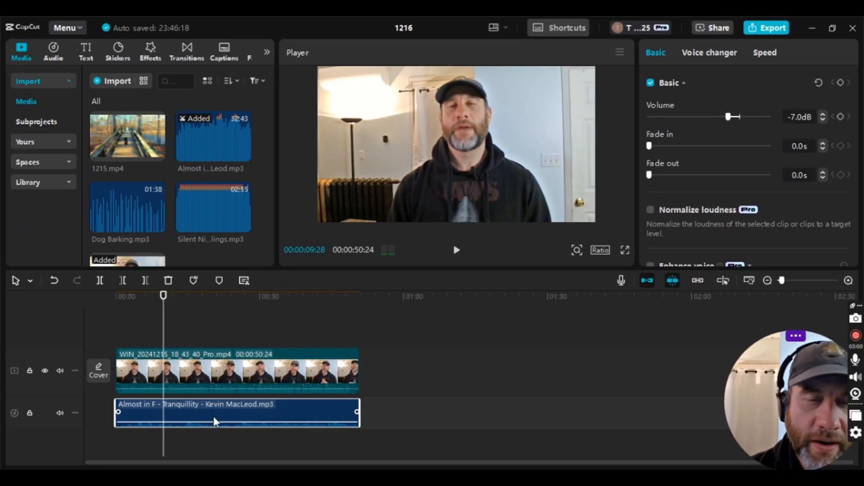
pyautogui.click(457, 250)
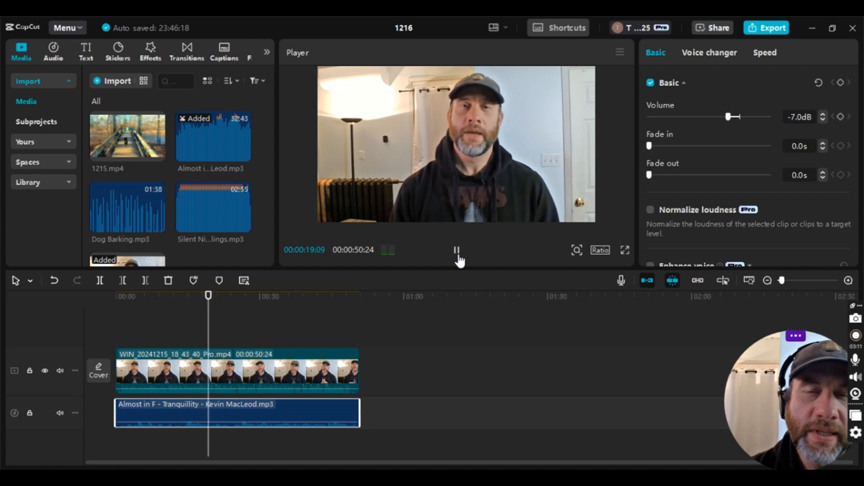
pyautogui.click(456, 250)
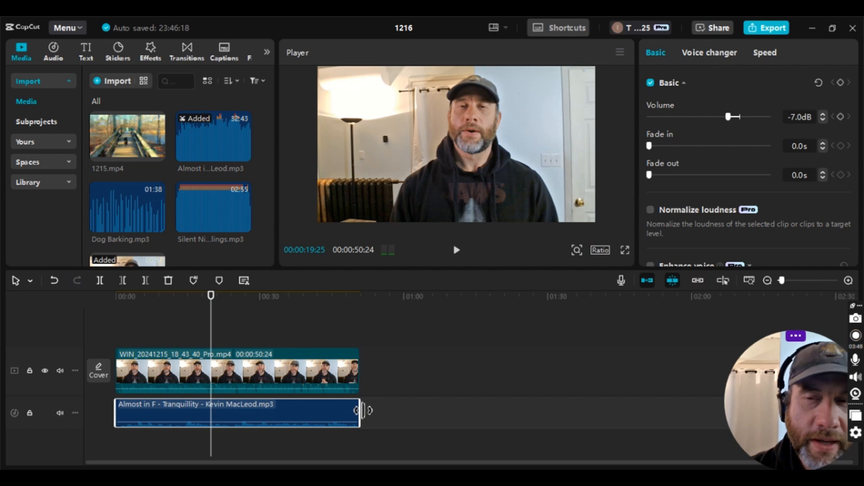
# Step: Trim the end of the Almost in F clip to about 48 seconds and set its volume to 0.0 dB
pyautogui.moveTo(363, 410); pyautogui.dragTo(342, 411)
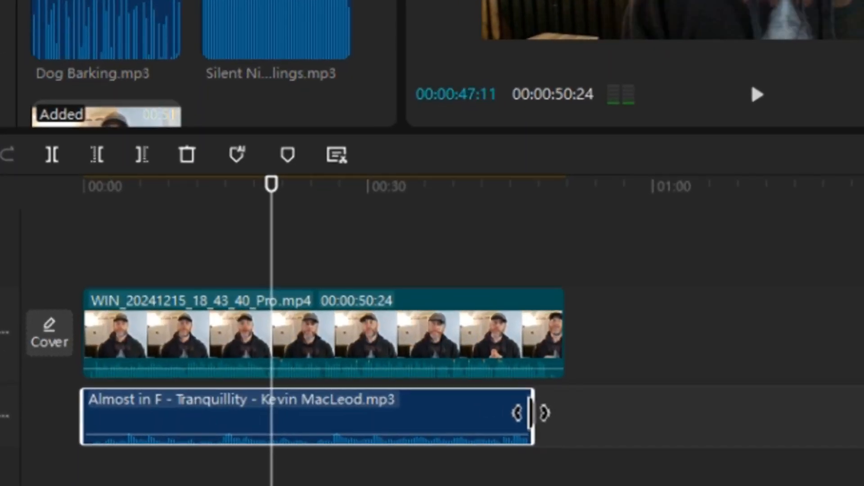
pyautogui.moveTo(531, 413)
pyautogui.mouseDown()
pyautogui.moveTo(520, 413)
pyautogui.moveTo(545, 413)
pyautogui.mouseUp()
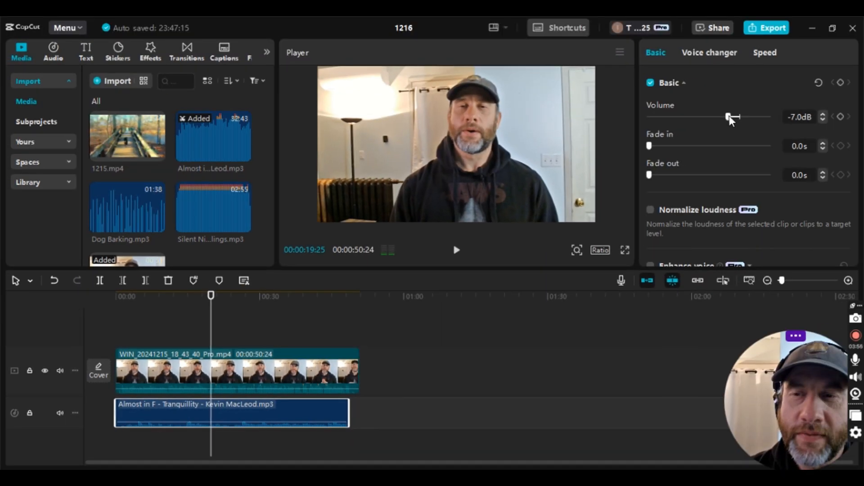
pyautogui.moveTo(729, 117); pyautogui.dragTo(734, 116)
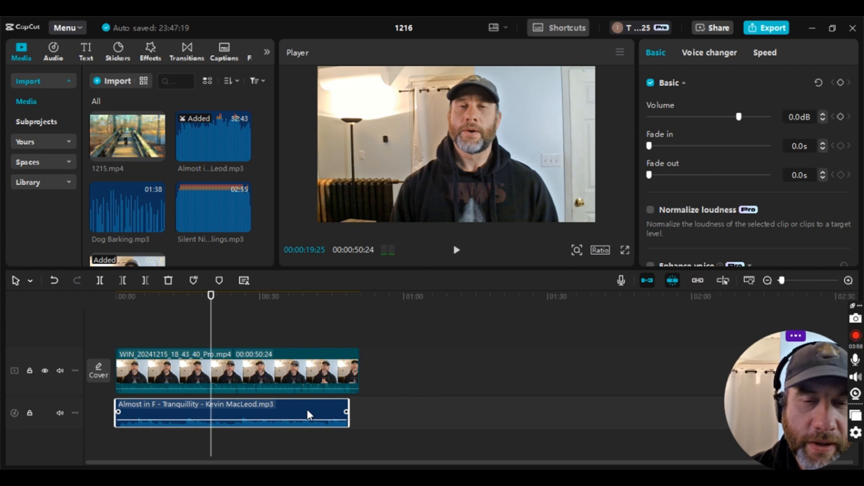
# Step: Trim the end of the talking-head video to 00:00:48:17 so that it lines up with the music's end
pyautogui.click(357, 373)
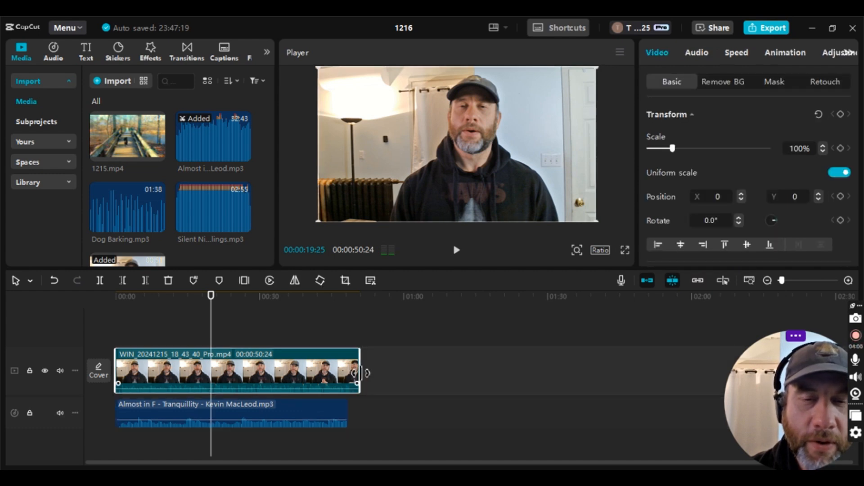
pyautogui.moveTo(360, 373); pyautogui.dragTo(352, 373)
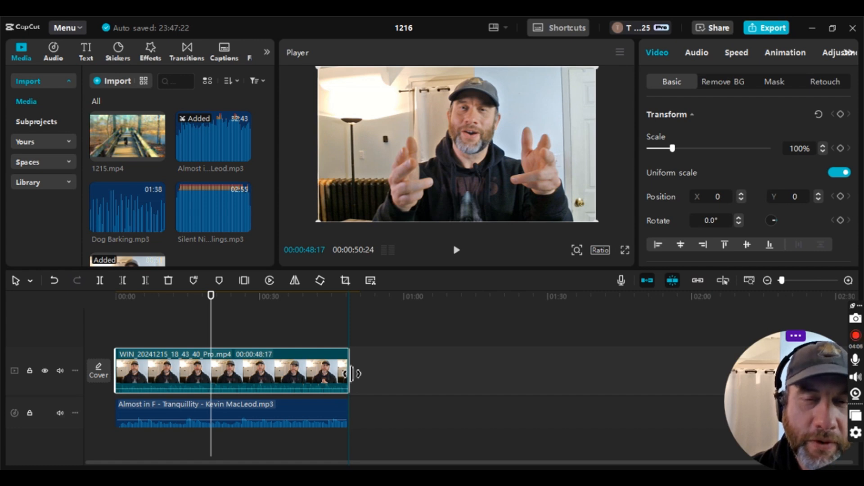
# Step: Place the playhead at 00:00:44:24 and set a 4.0 s fade-out on the Almost in F music clip
pyautogui.moveTo(351, 374); pyautogui.dragTo(352, 374)
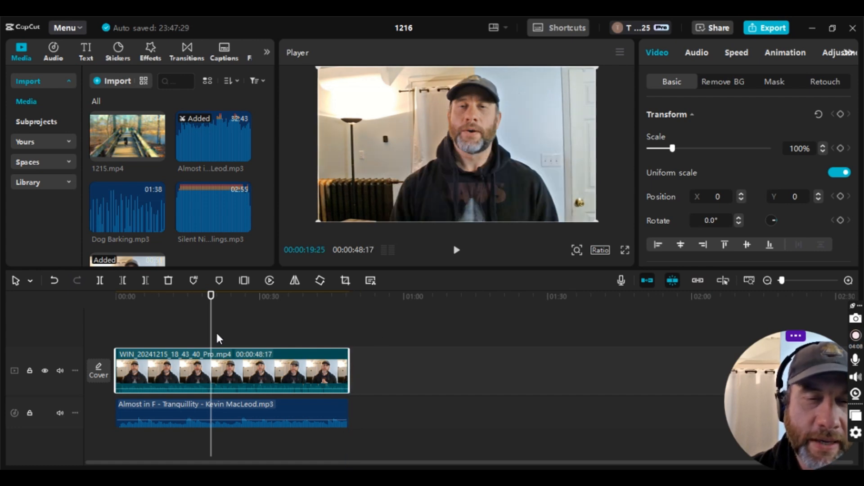
pyautogui.click(325, 360)
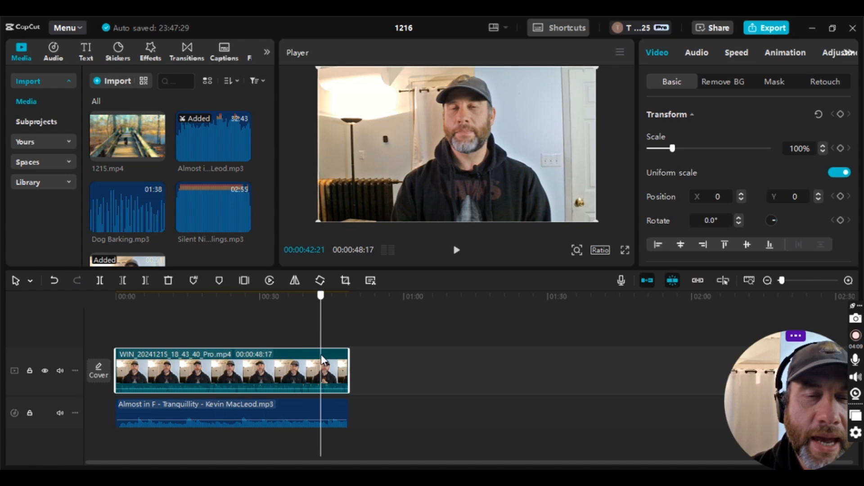
pyautogui.click(331, 360)
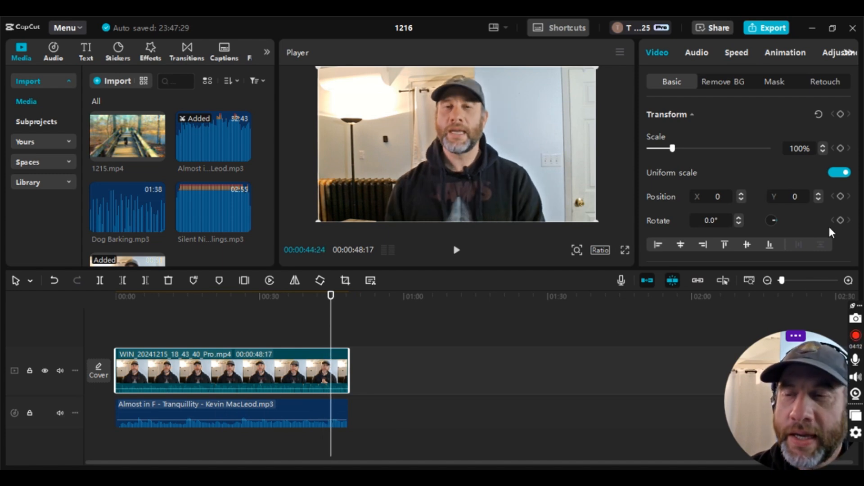
pyautogui.click(340, 408)
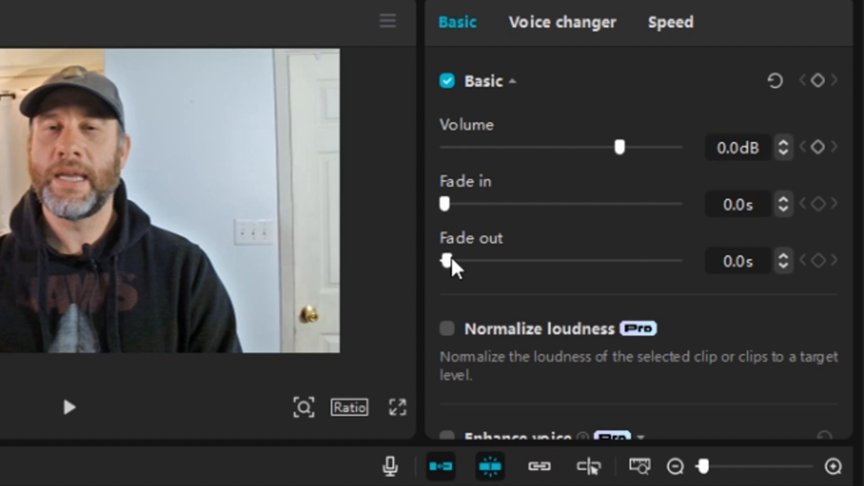
pyautogui.moveTo(452, 259); pyautogui.dragTo(546, 285)
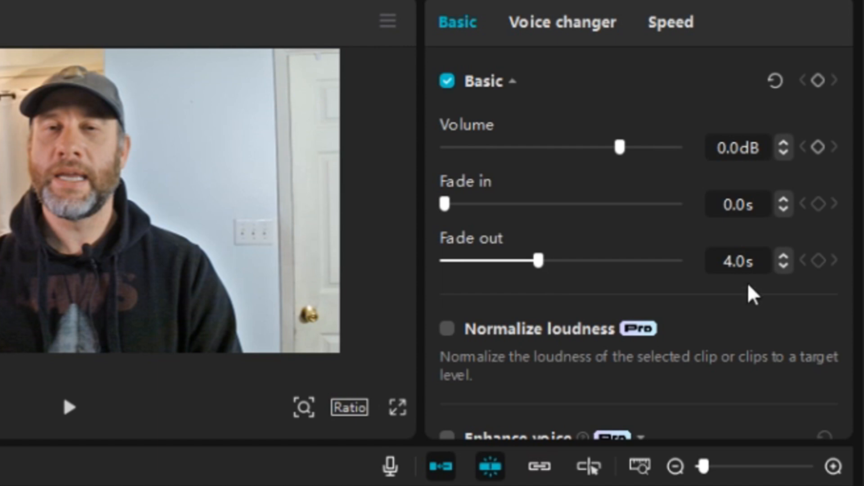
pyautogui.click(750, 266)
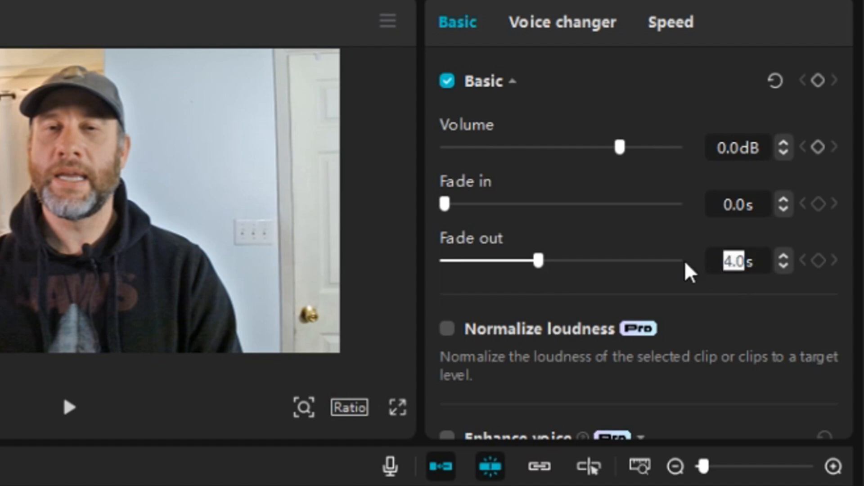
pyautogui.write('4')
pyautogui.press('Return')
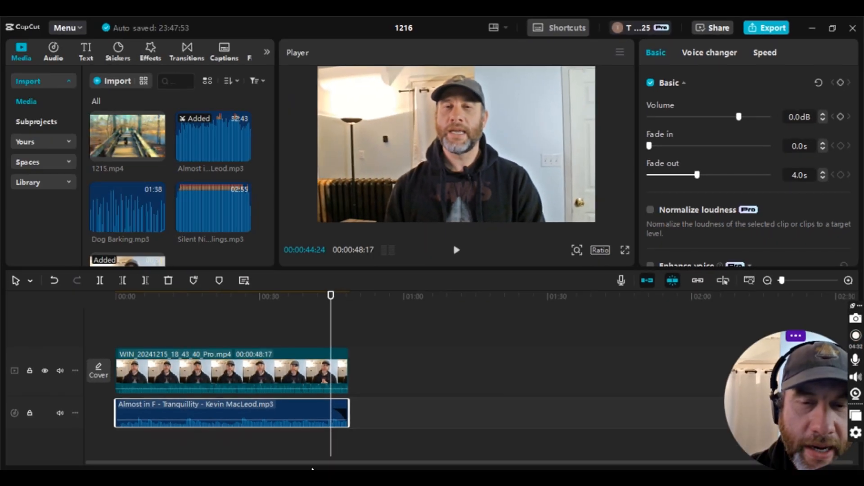
# Step: Try adjusting the music's fade-out length directly on the timeline clip, and set it back to 4.0 s
pyautogui.moveTo(327, 404)
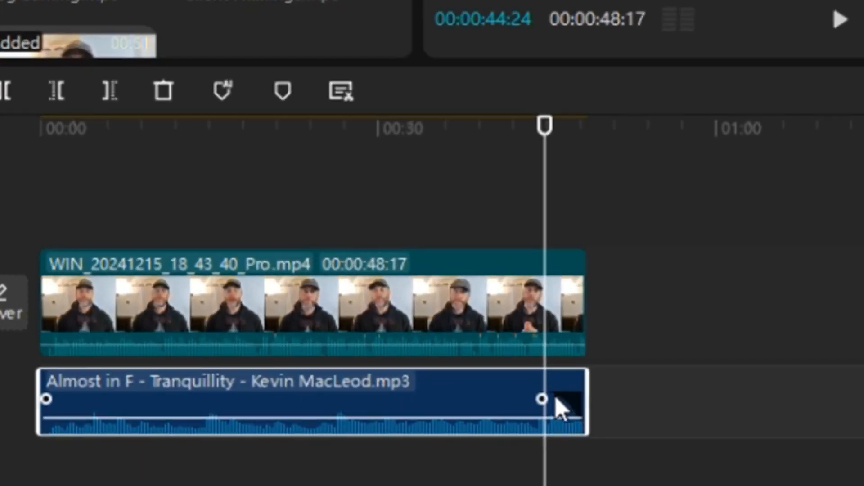
pyautogui.moveTo(561, 409); pyautogui.dragTo(504, 398)
pyautogui.moveTo(530, 399); pyautogui.dragTo(544, 399)
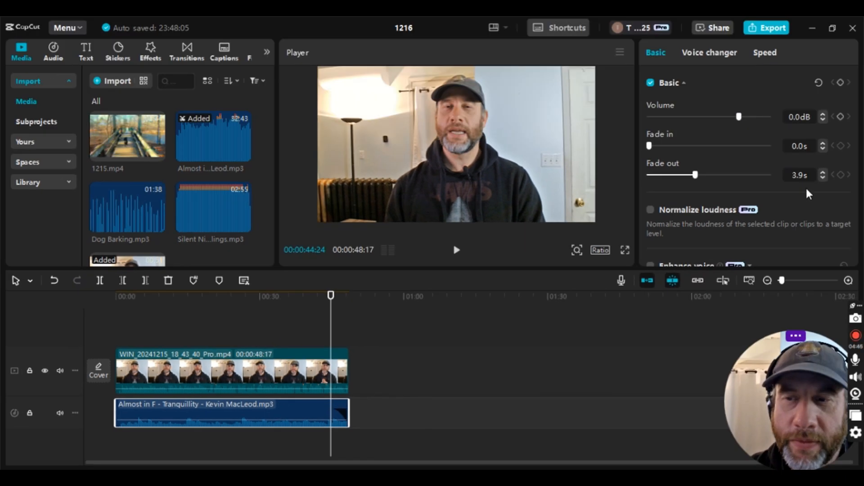
pyautogui.click(822, 173)
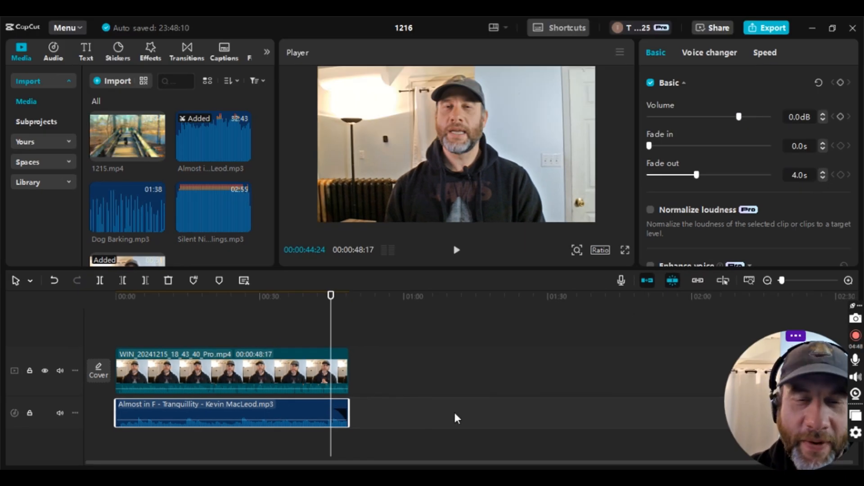
# Step: Play the ending from 00:00:35:14 and again from 00:00:43:11 to check how the music fades out
pyautogui.moveTo(331, 317); pyautogui.dragTo(290, 318)
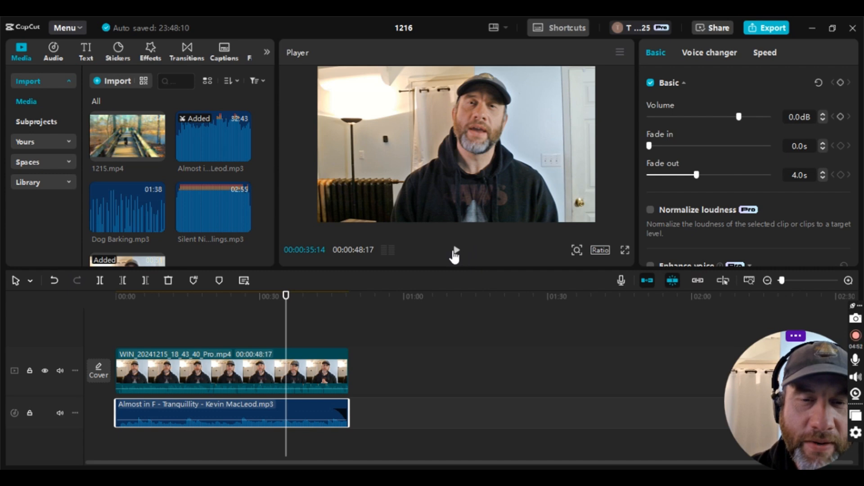
pyautogui.click(457, 251)
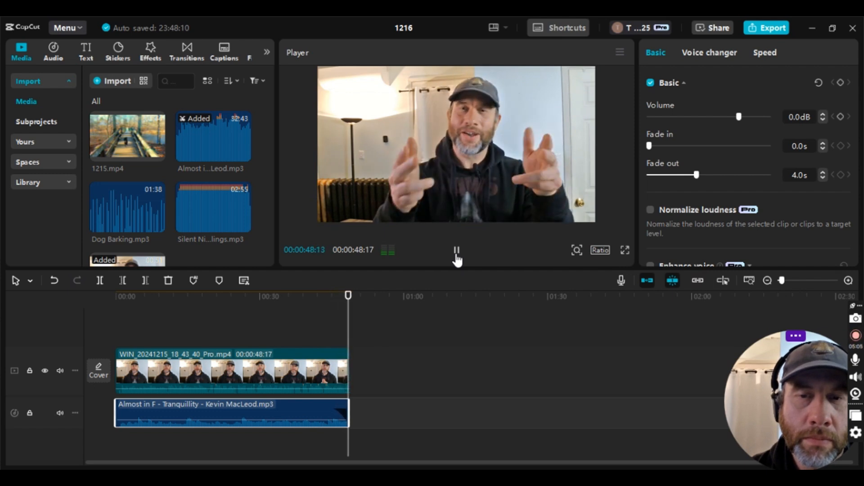
pyautogui.click(457, 252)
pyautogui.click(456, 252)
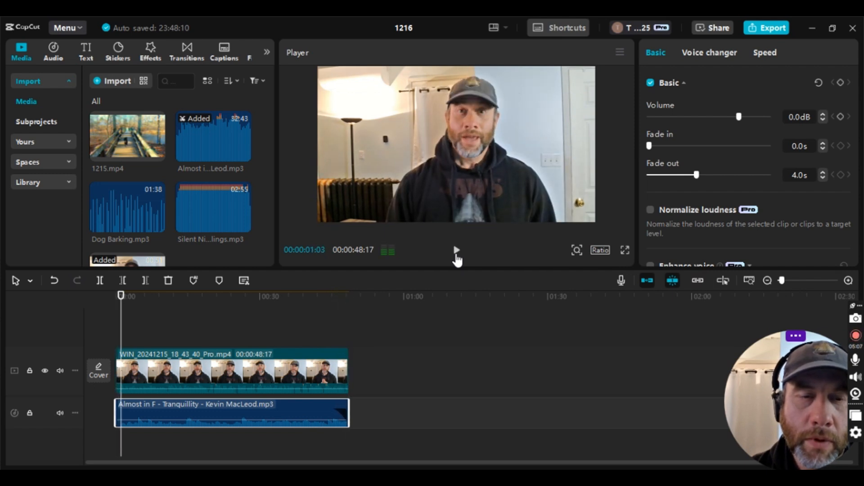
pyautogui.moveTo(113, 328); pyautogui.dragTo(324, 348)
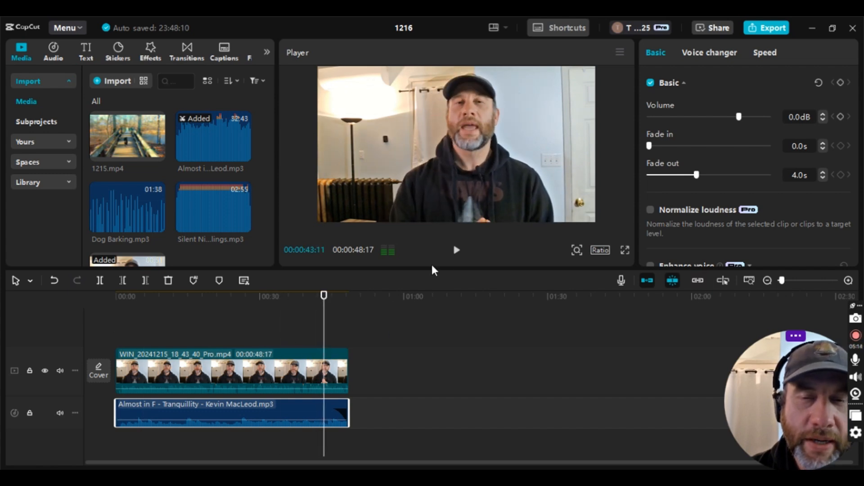
pyautogui.click(456, 250)
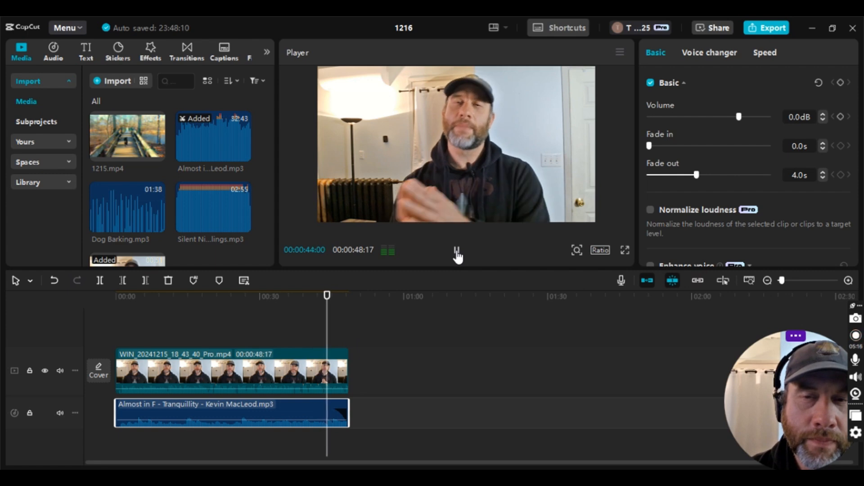